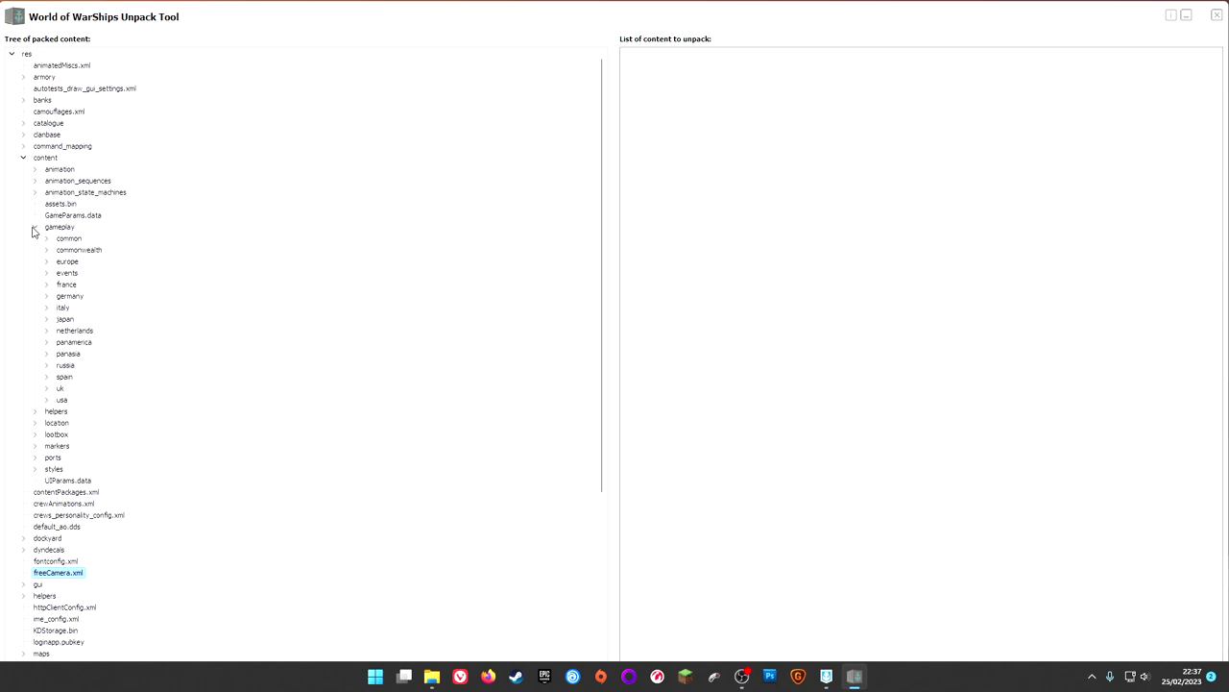
# - Select gamescom_2017.dds in the content/gameplay/common/flags folder of the packed content tree
pyautogui.click(47, 241)
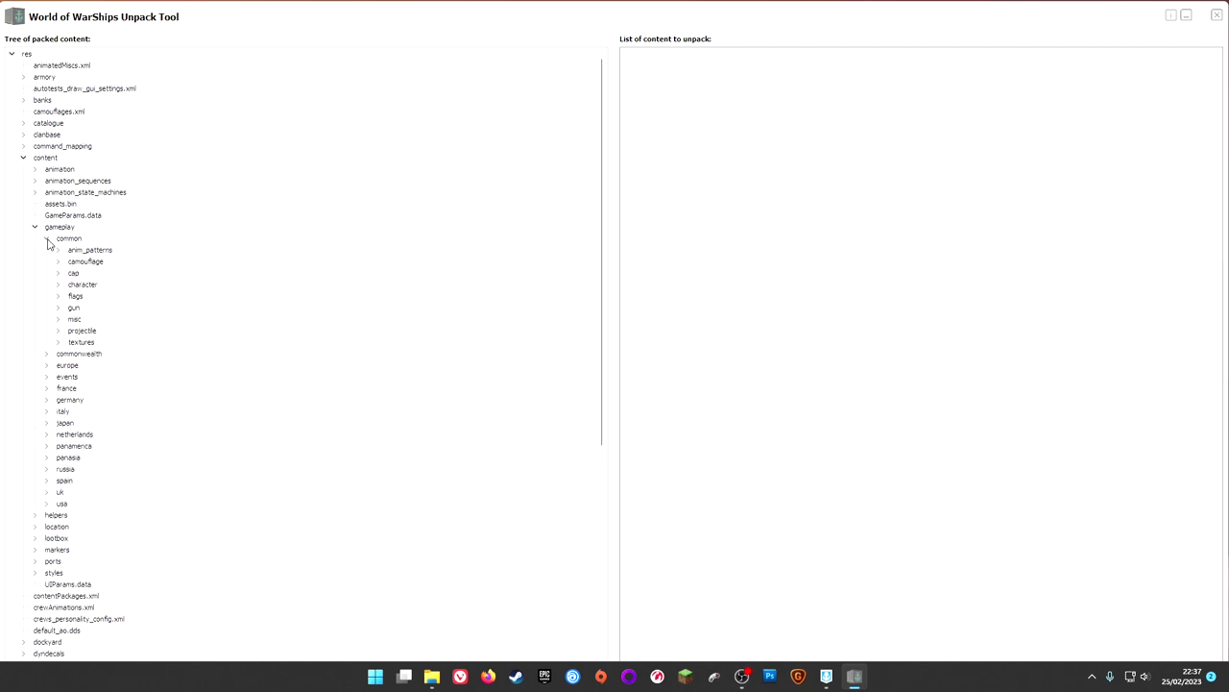
pyautogui.click(58, 296)
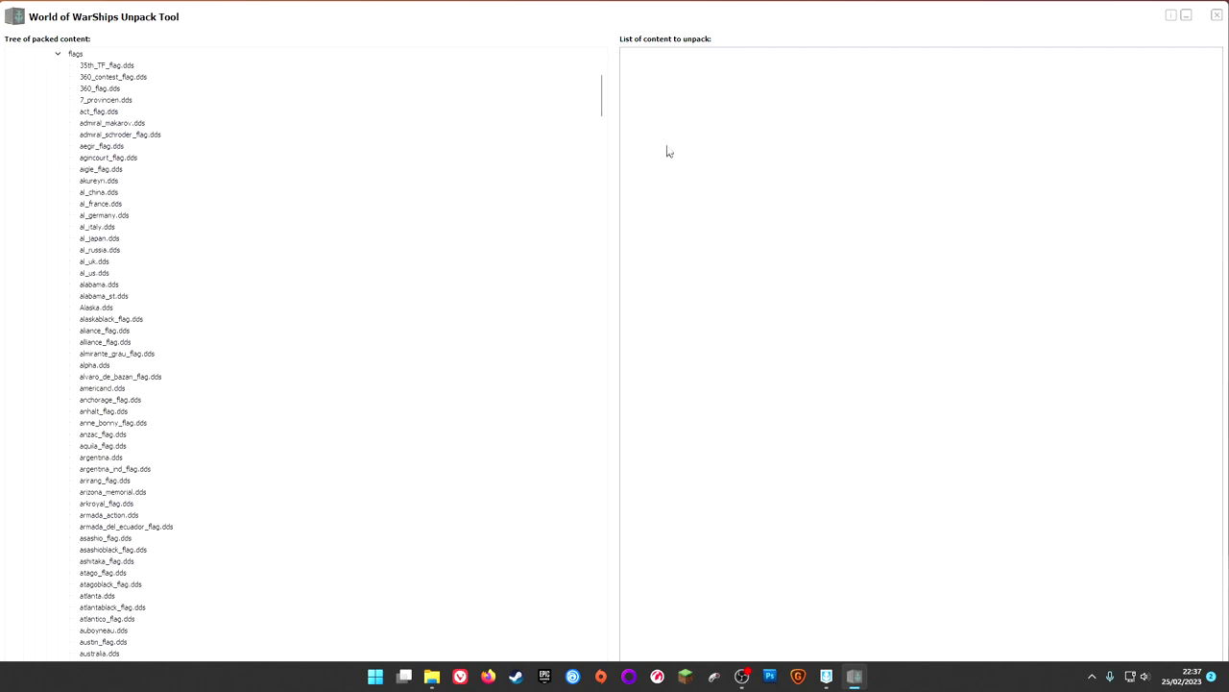
pyautogui.moveTo(603, 114); pyautogui.dragTo(603, 111)
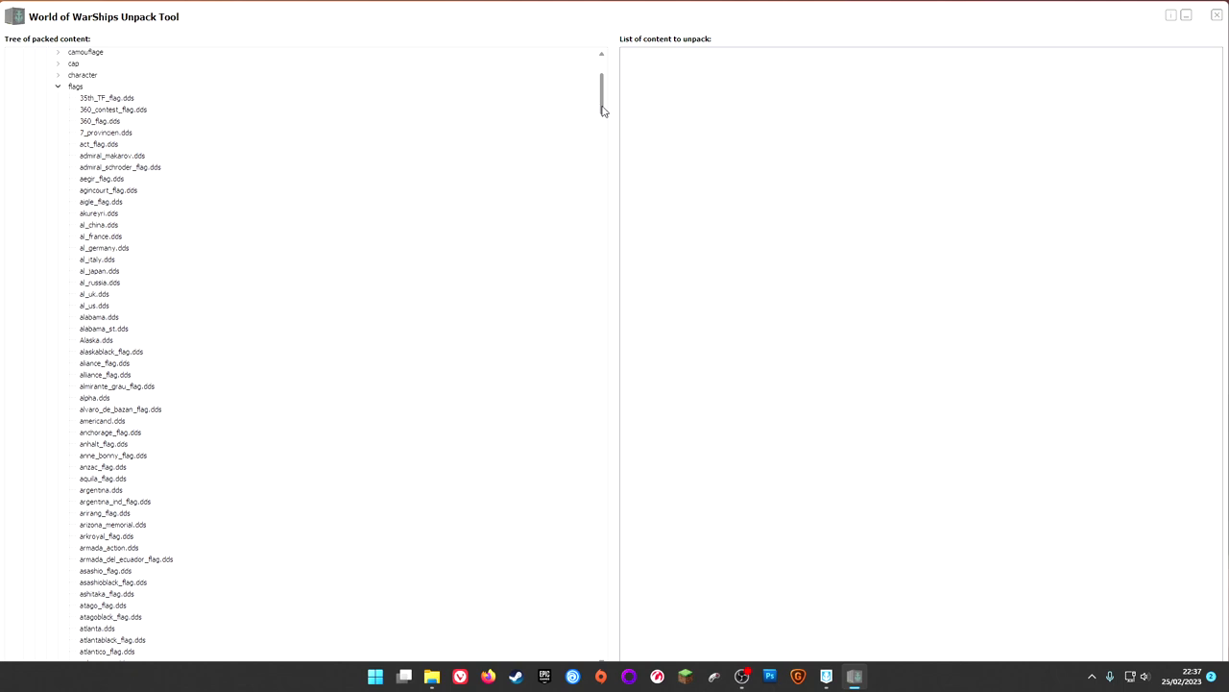
pyautogui.moveTo(602, 111); pyautogui.dragTo(615, 394)
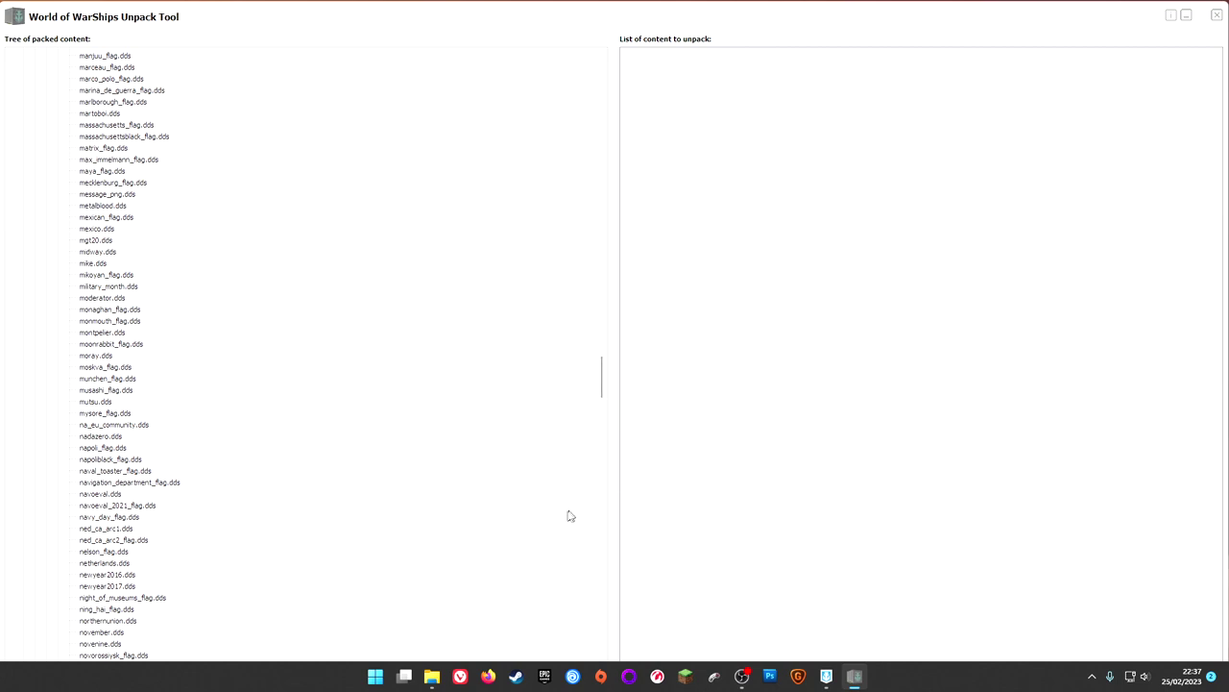
pyautogui.scroll(1, 301, 534)
pyautogui.scroll(11, 300, 534)
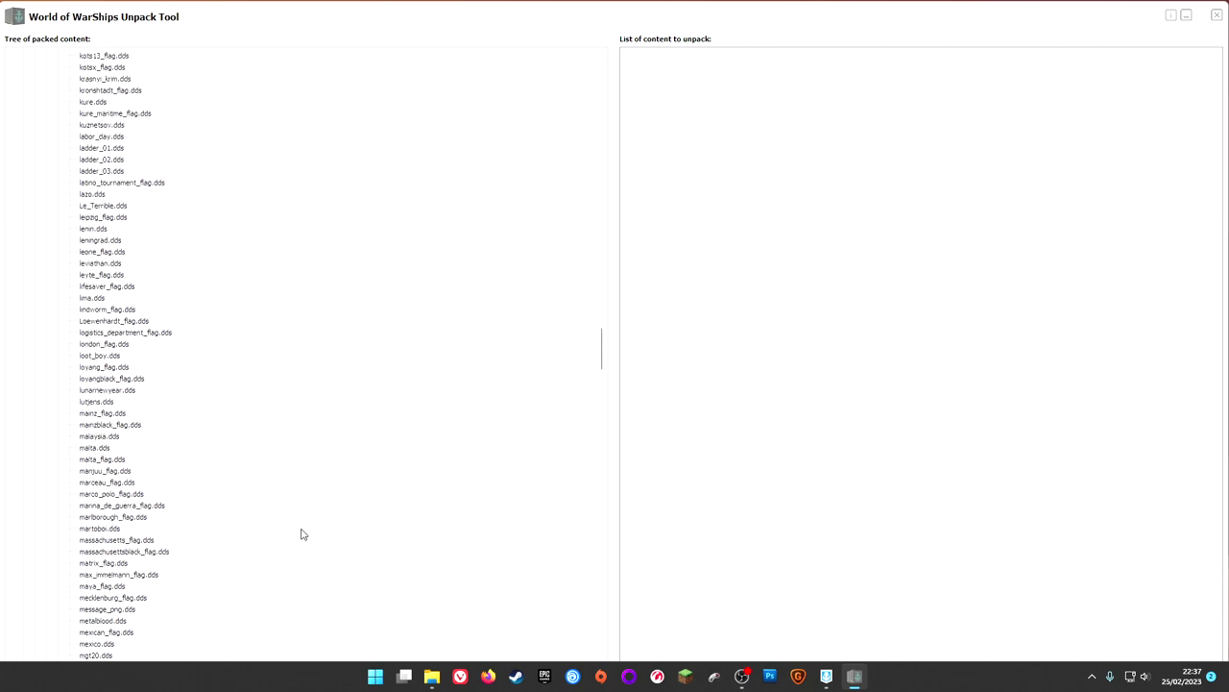
pyautogui.scroll(4, 301, 534)
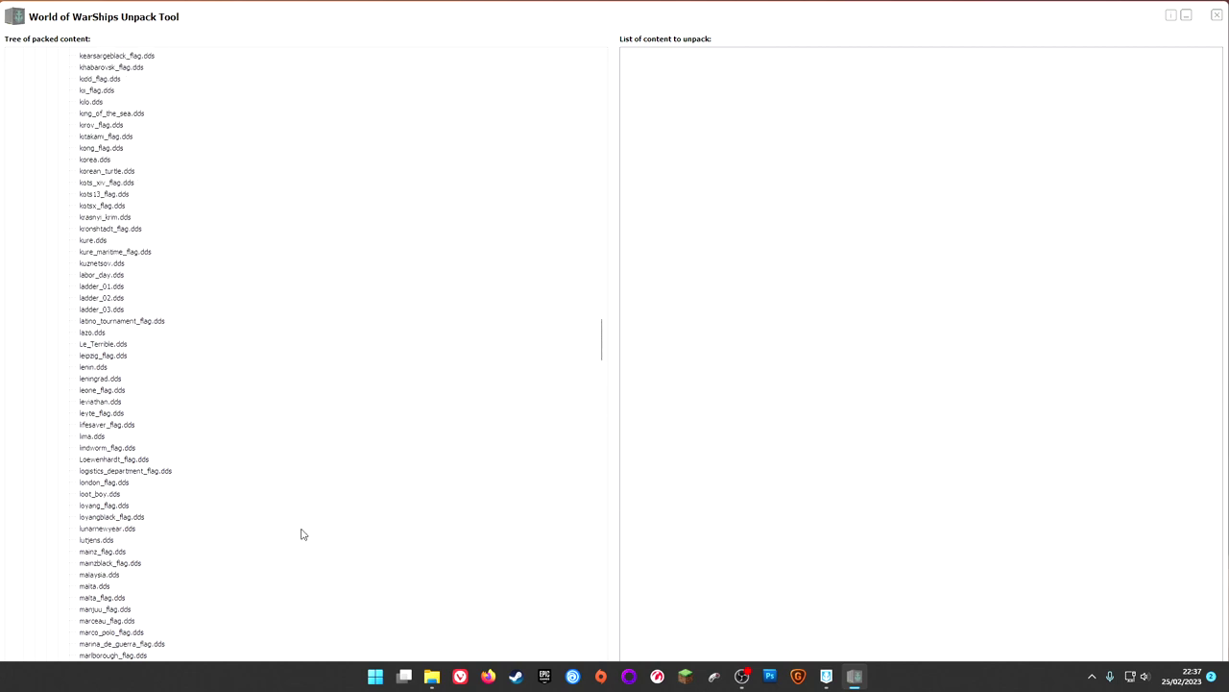
pyautogui.scroll(8, 301, 534)
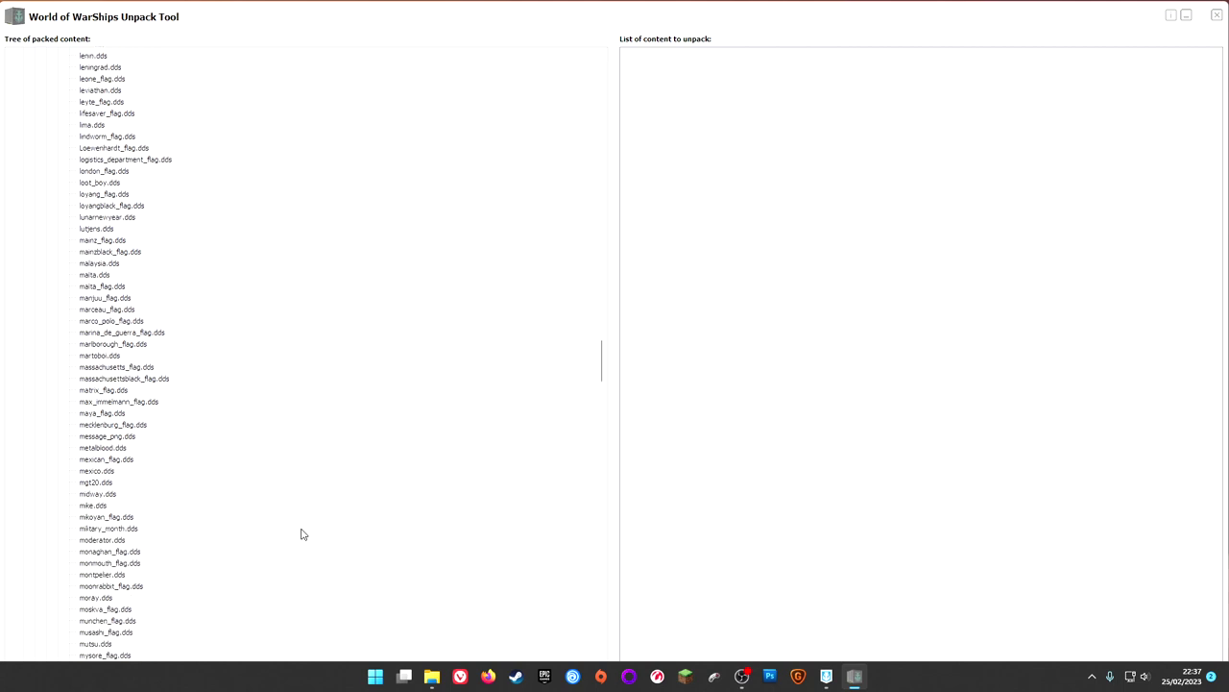
pyautogui.scroll(20, 300, 534)
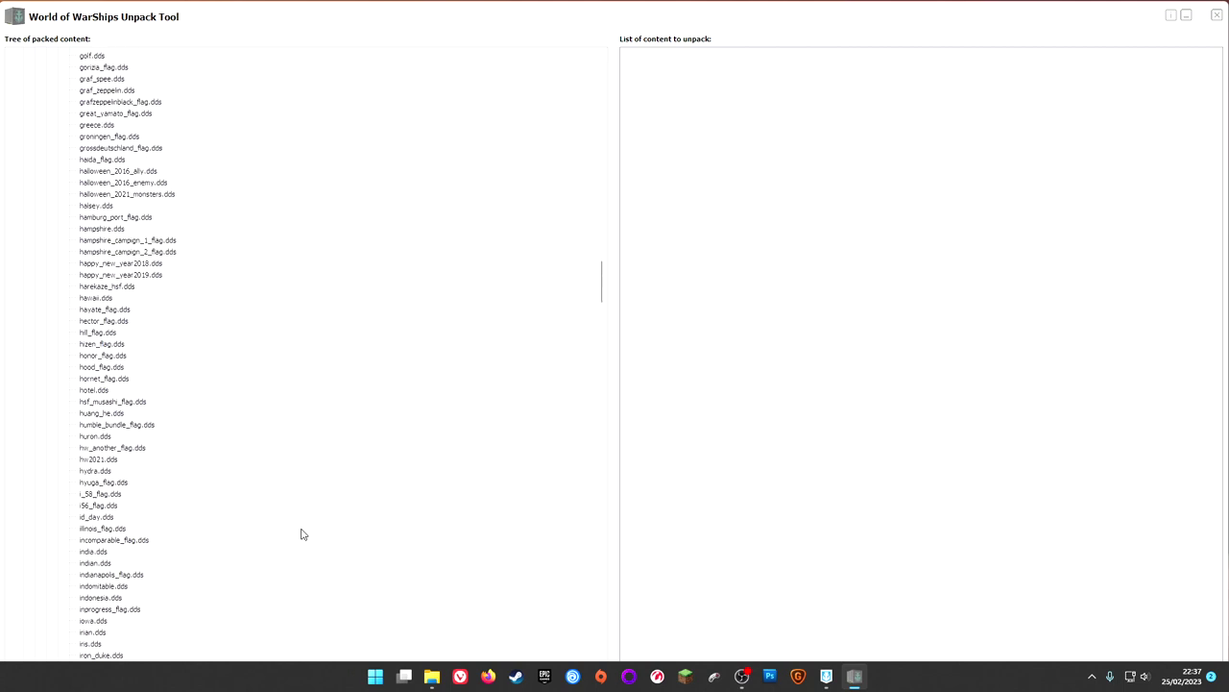
pyautogui.scroll(4, 301, 534)
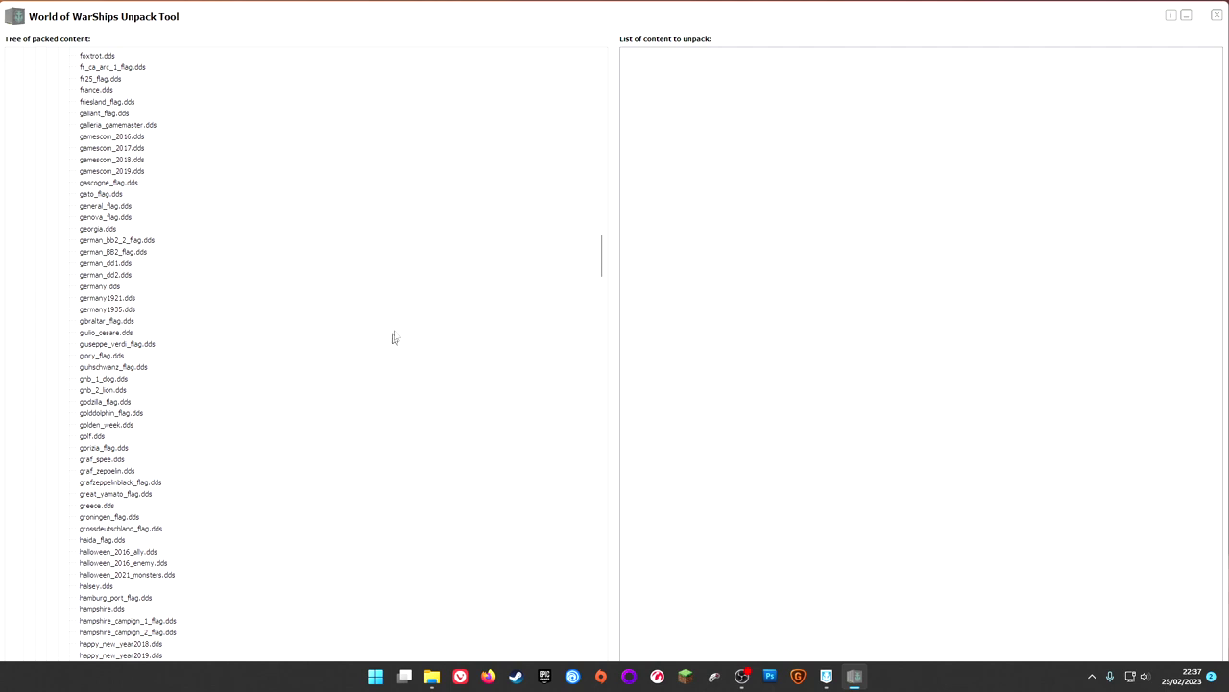
pyautogui.click(142, 152)
pyautogui.scroll(1, 384, 394)
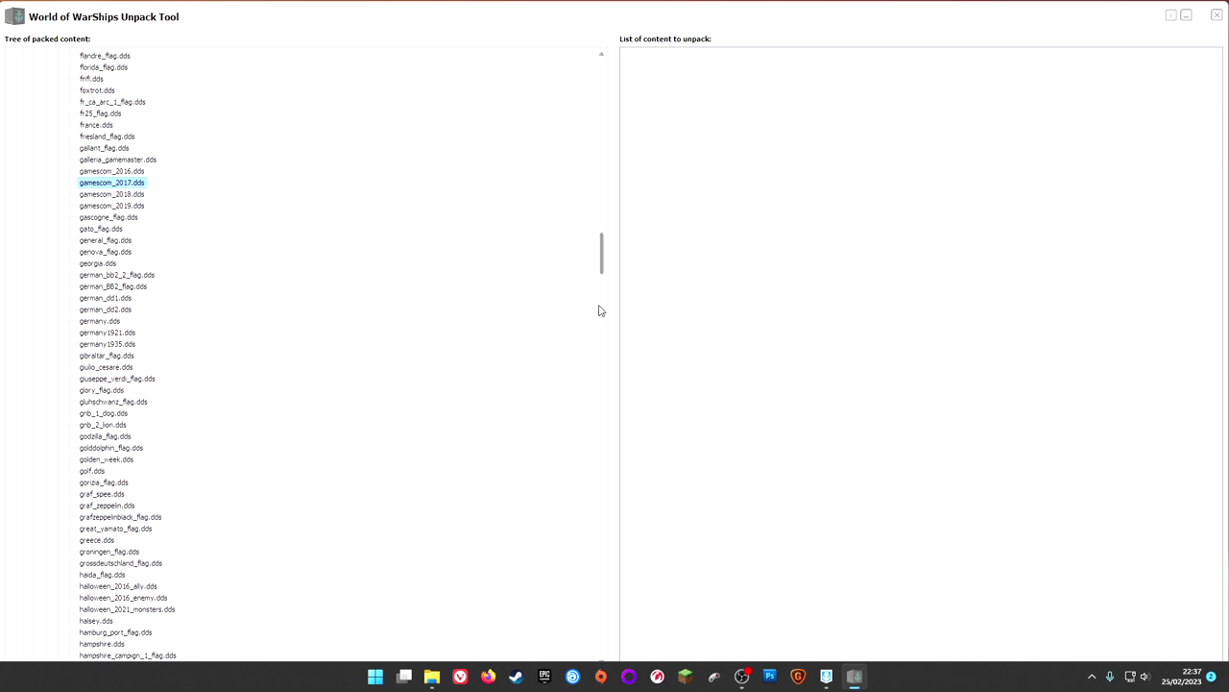
# - Minimise, restore and resize the unpack tool's window so its lower controls are visible
pyautogui.click(1187, 17)
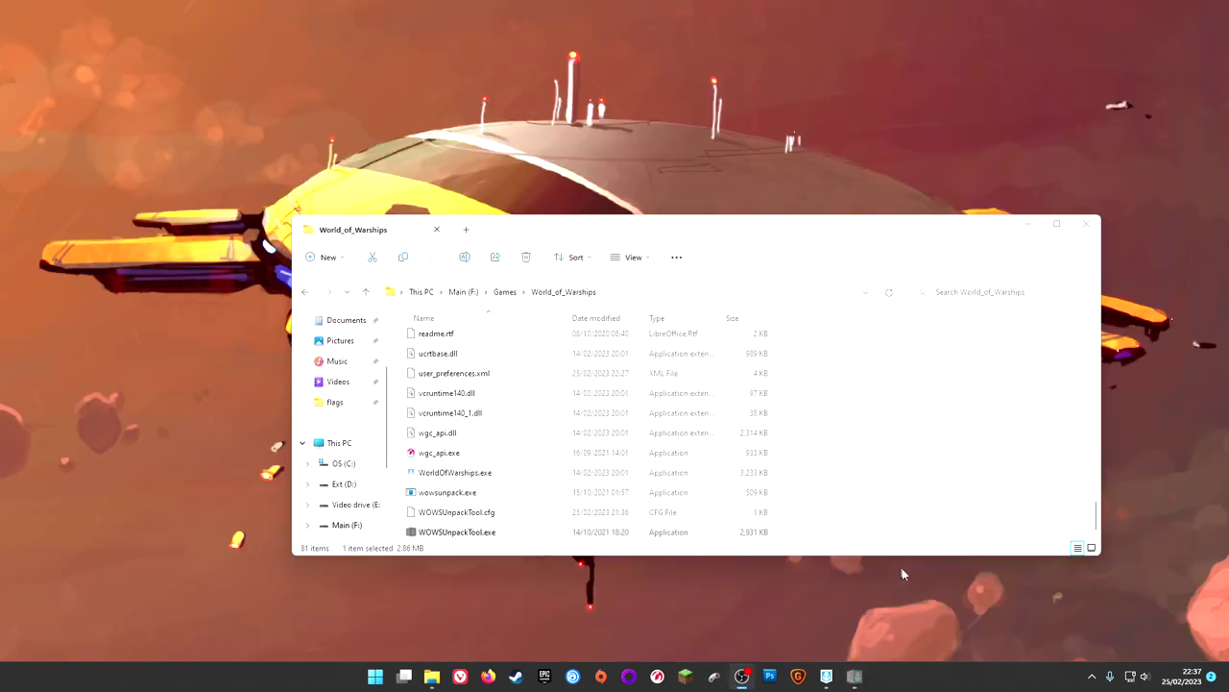
pyautogui.click(853, 676)
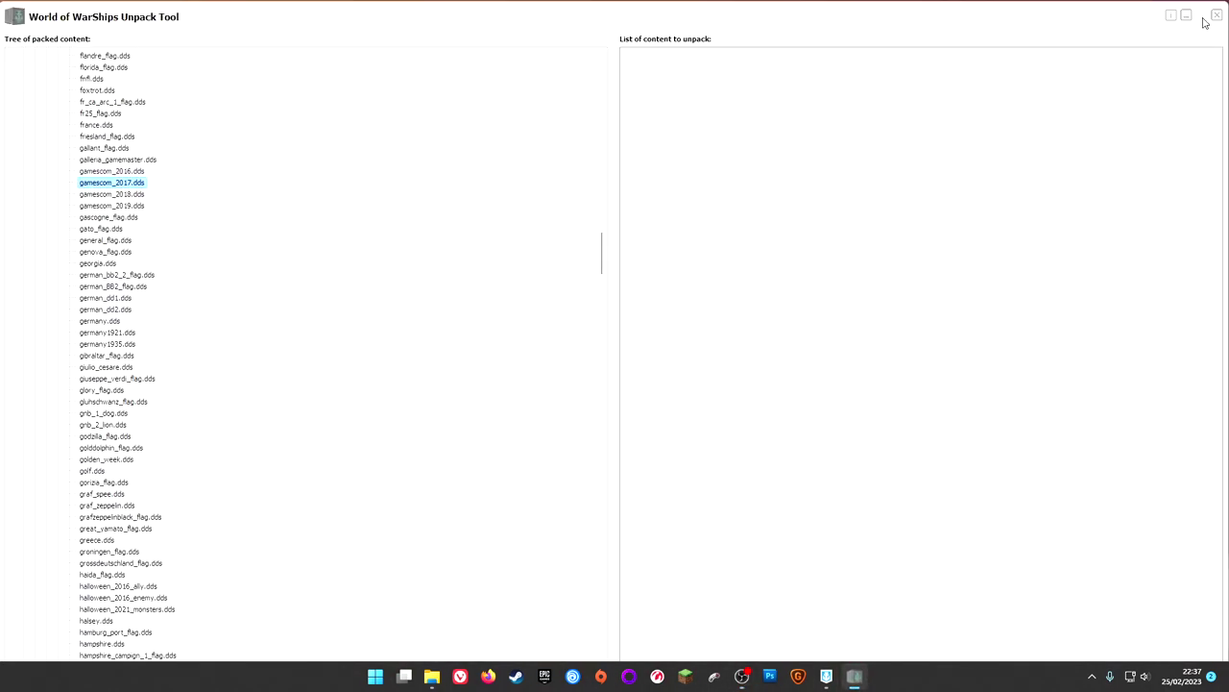
pyautogui.doubleClick(1110, 19)
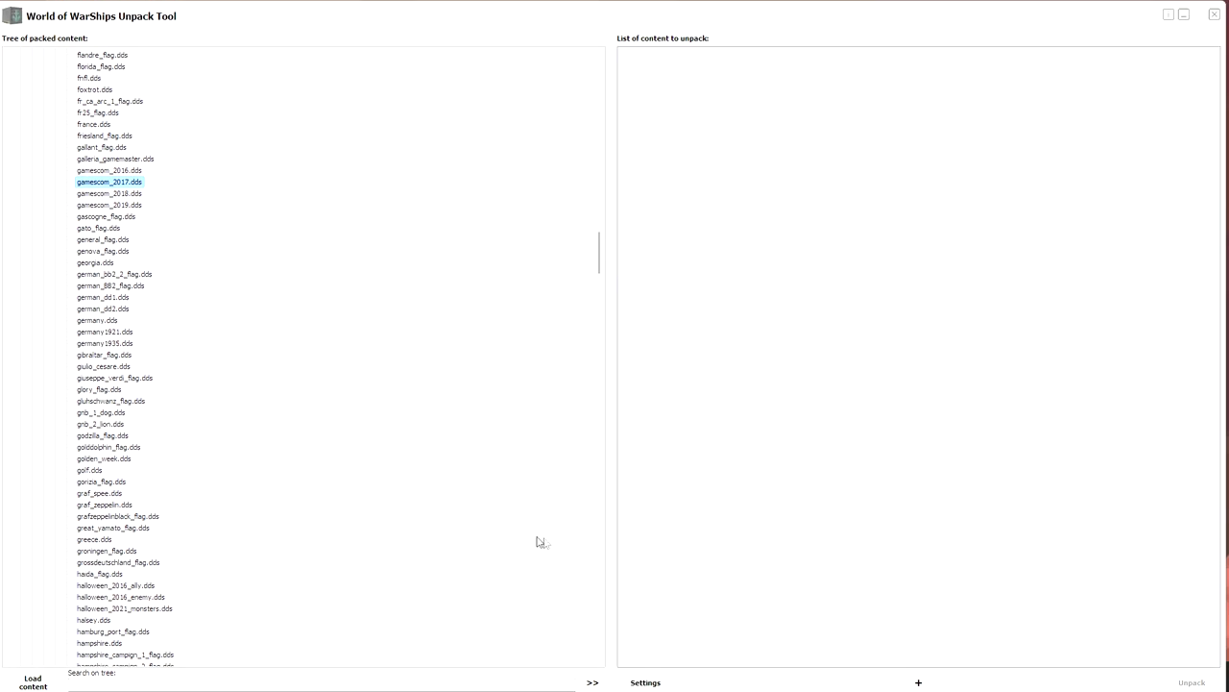
# - Add gamescom_2017.dds to the list of content to unpack, unpack it, and close the unpack tool
pyautogui.click(593, 682)
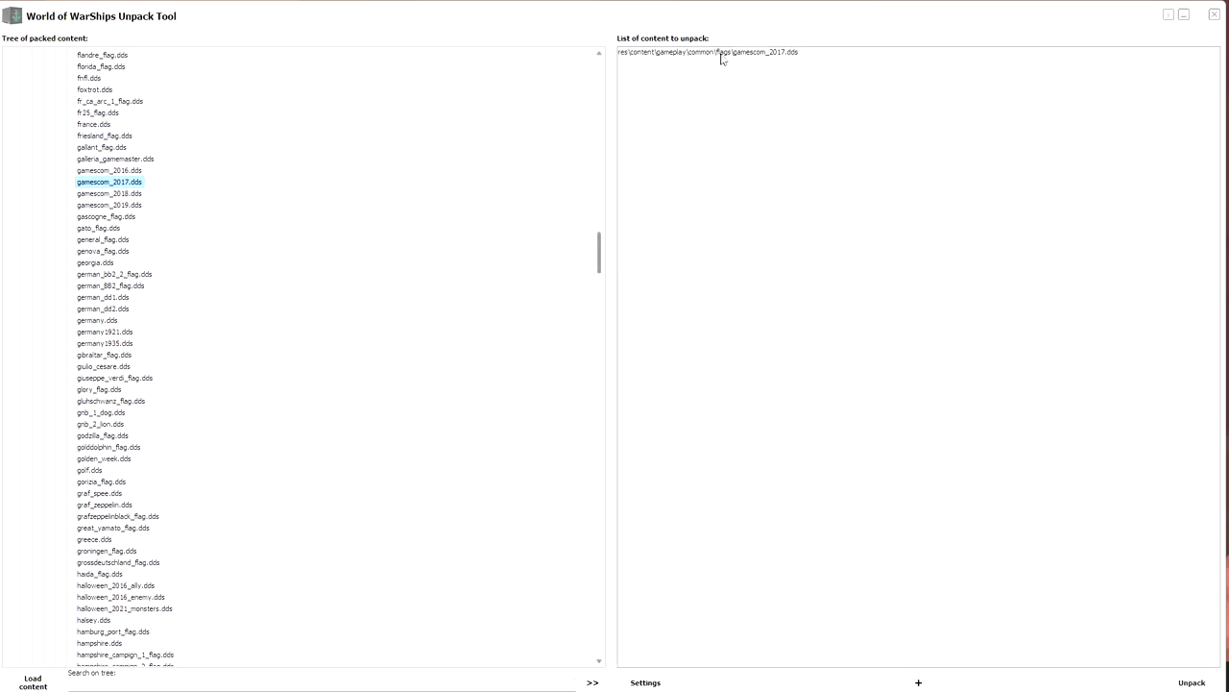
pyautogui.click(1189, 682)
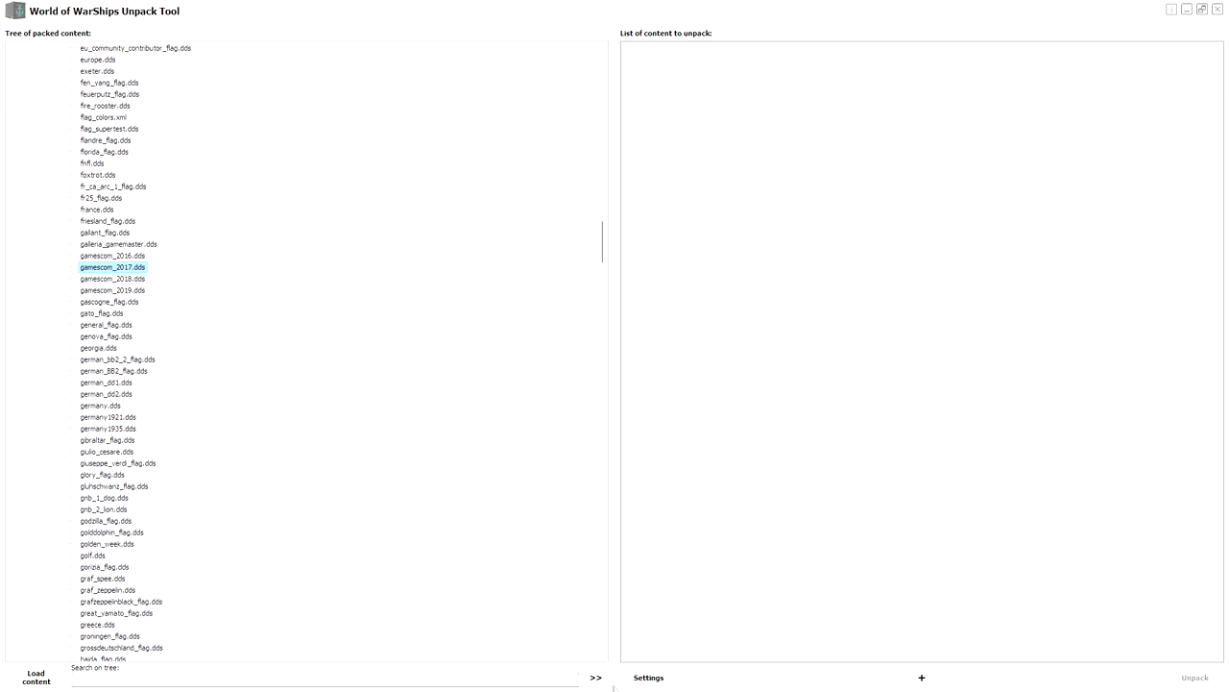
pyautogui.click(596, 677)
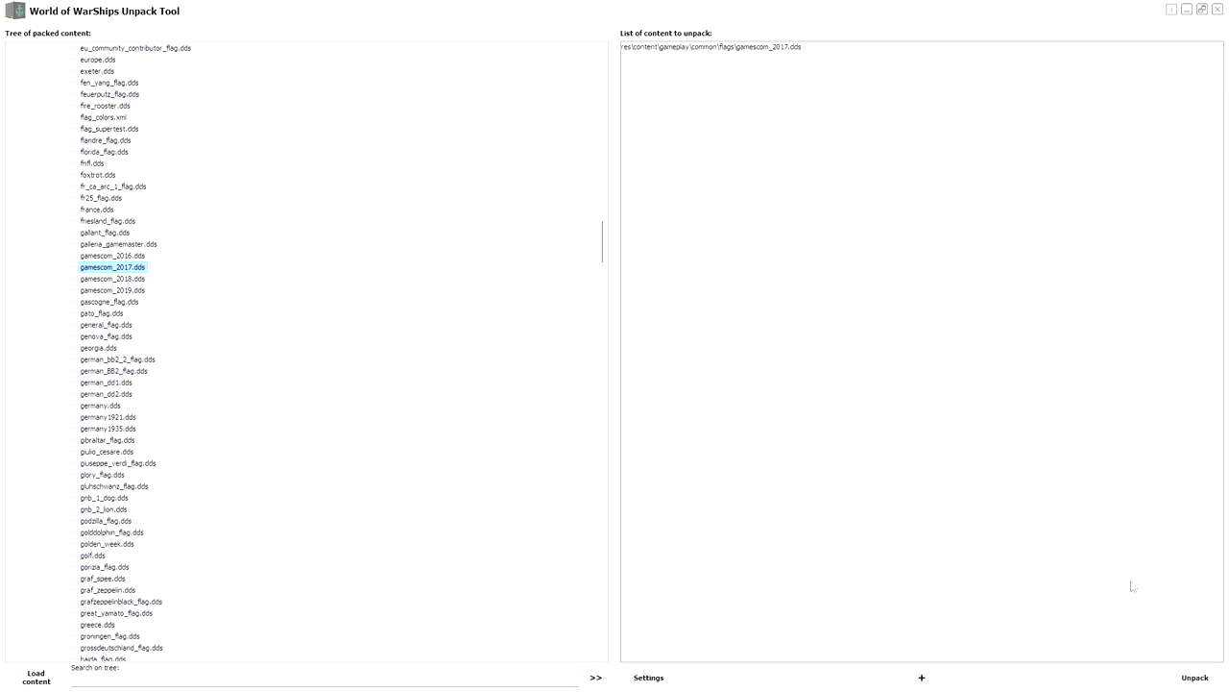
pyautogui.click(1194, 675)
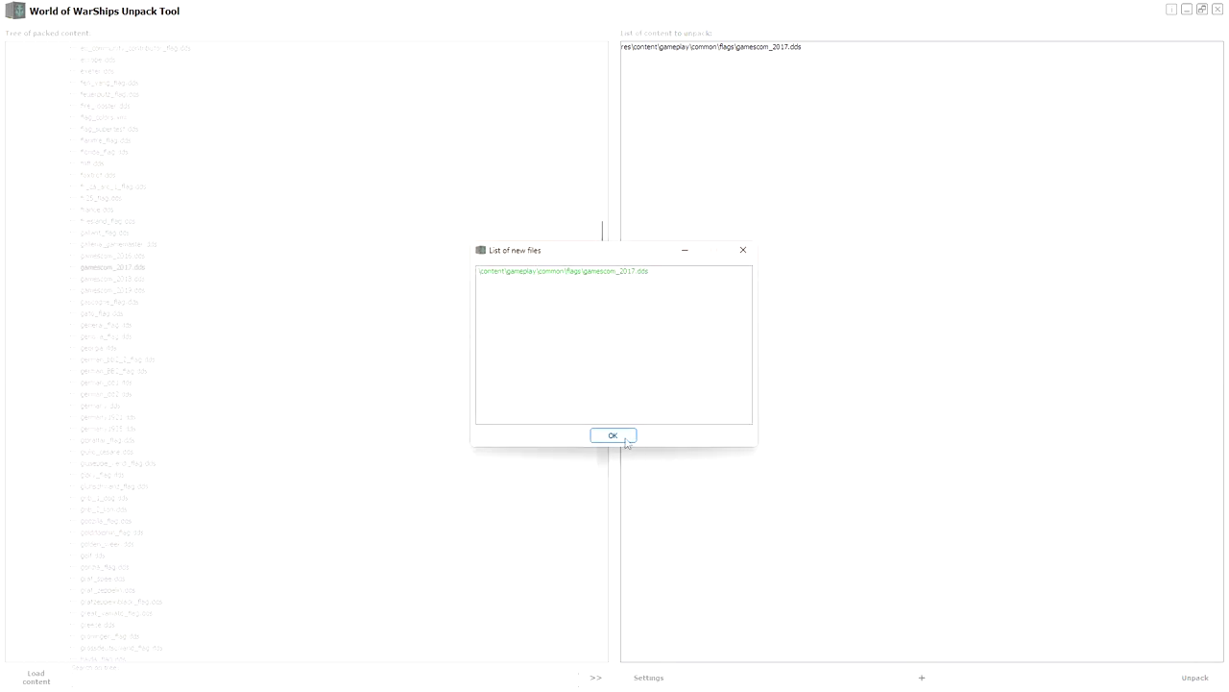
pyautogui.click(612, 435)
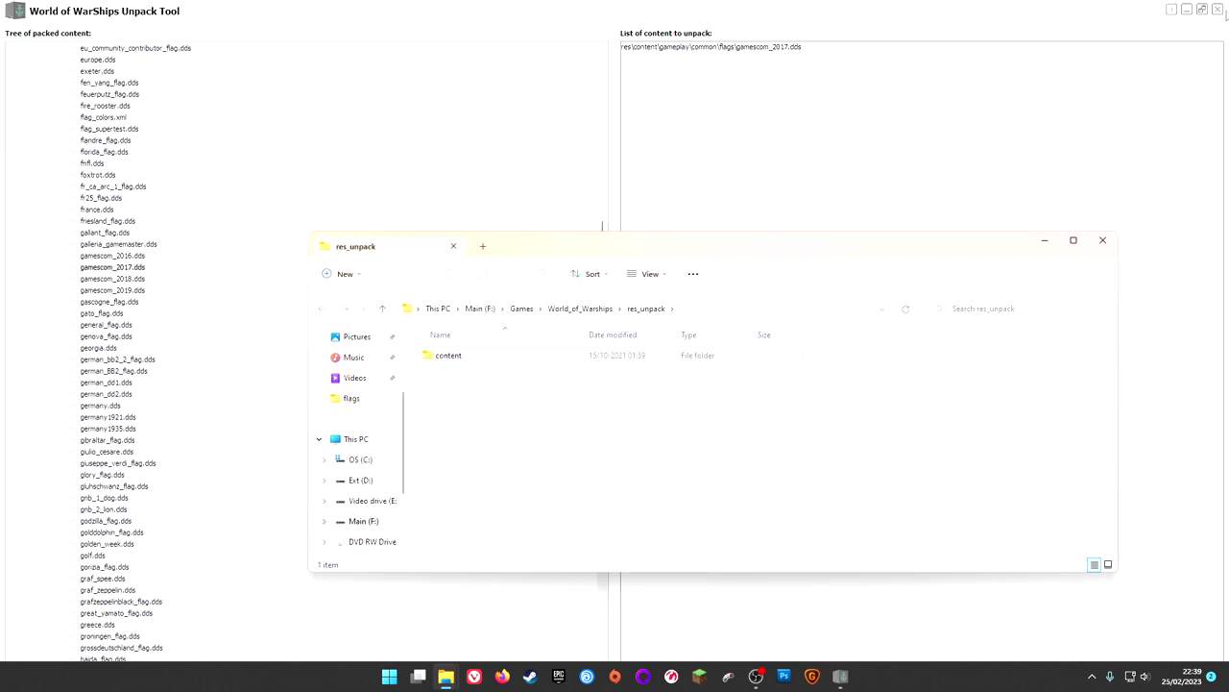
pyautogui.click(1216, 10)
pyautogui.click(1218, 9)
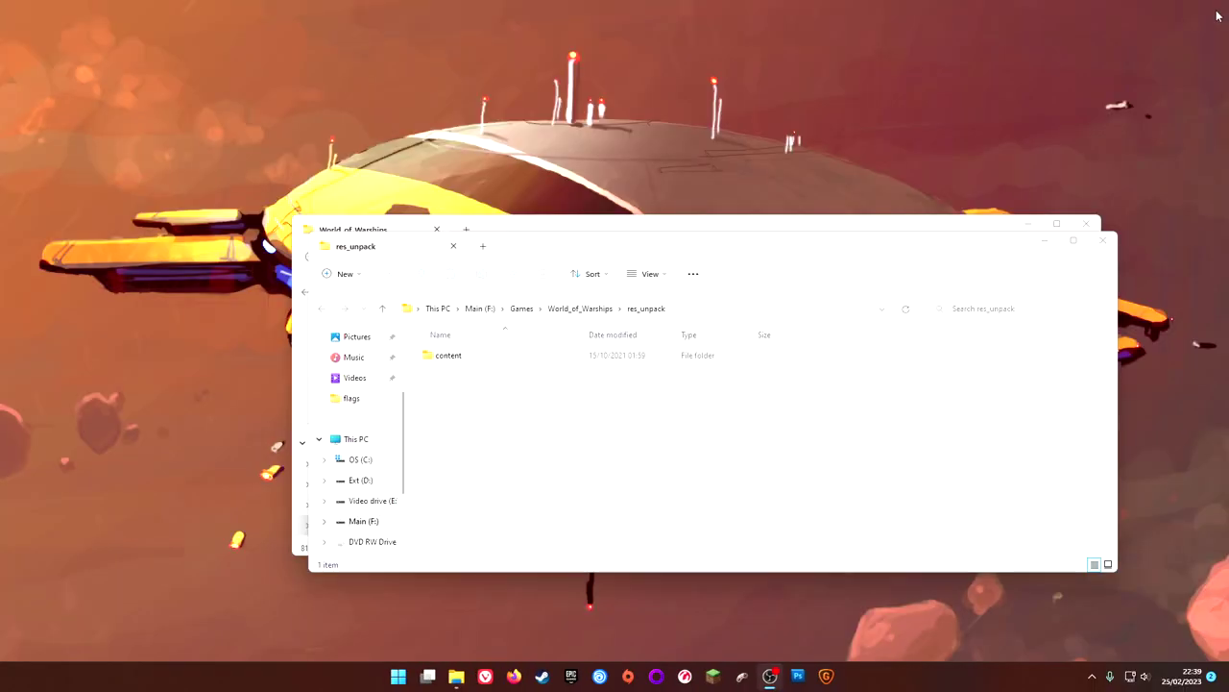
# - Open the unpacked flags folder under World_of_Warships, following res_unpack, content, gameplay and common
pyautogui.moveTo(659, 244); pyautogui.dragTo(548, 142)
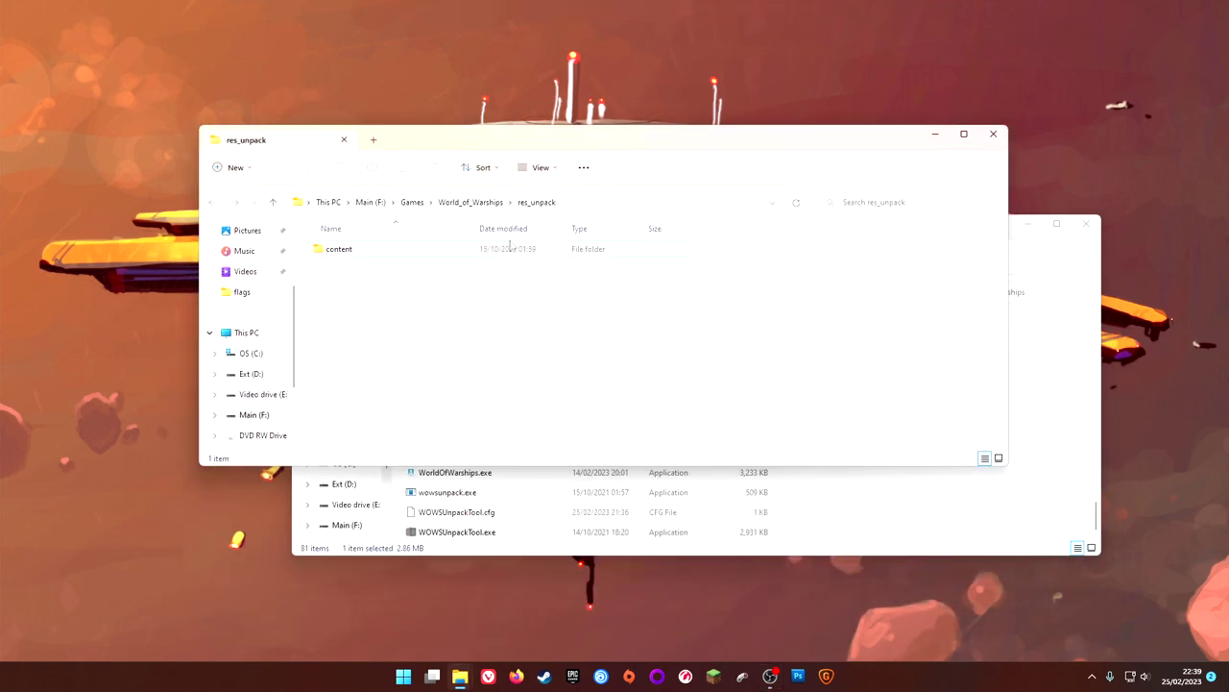
pyautogui.click(472, 203)
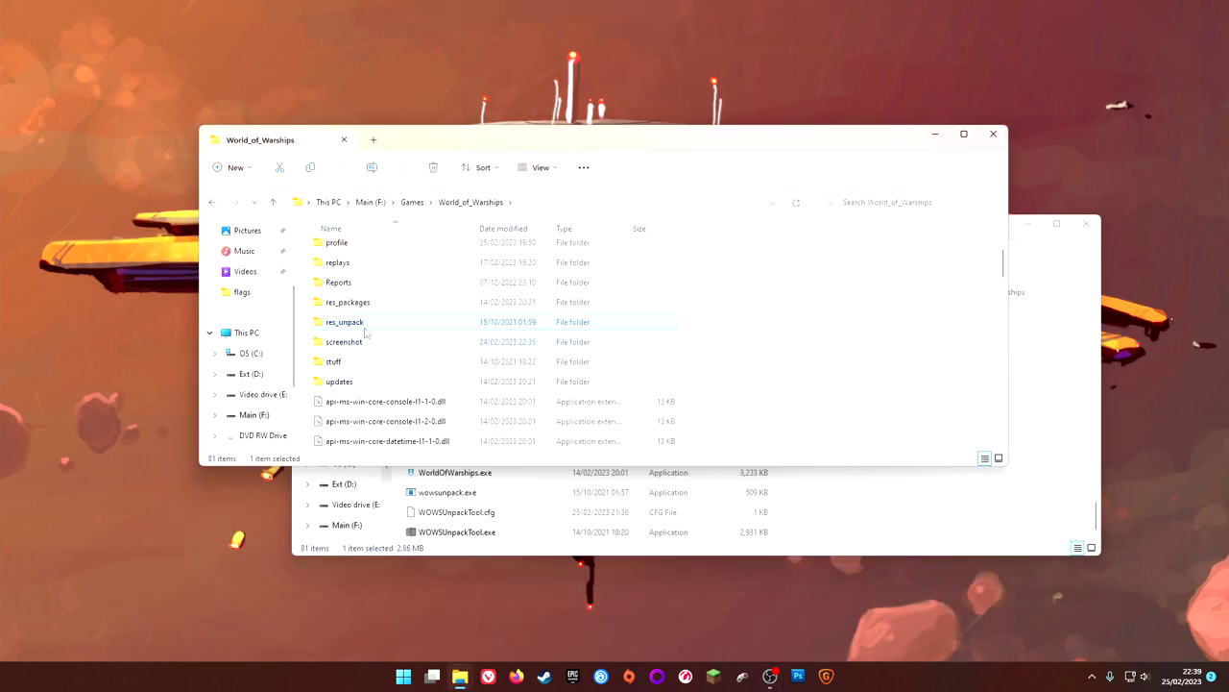
pyautogui.doubleClick(352, 324)
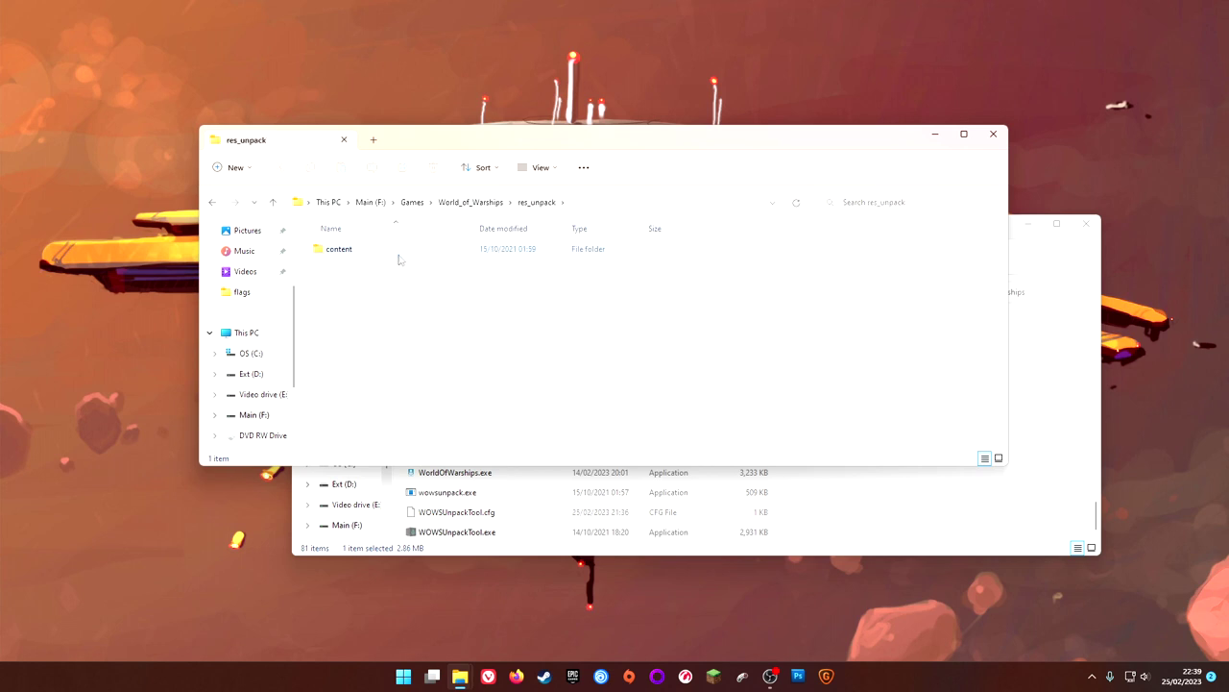
pyautogui.doubleClick(397, 254)
pyautogui.doubleClick(415, 251)
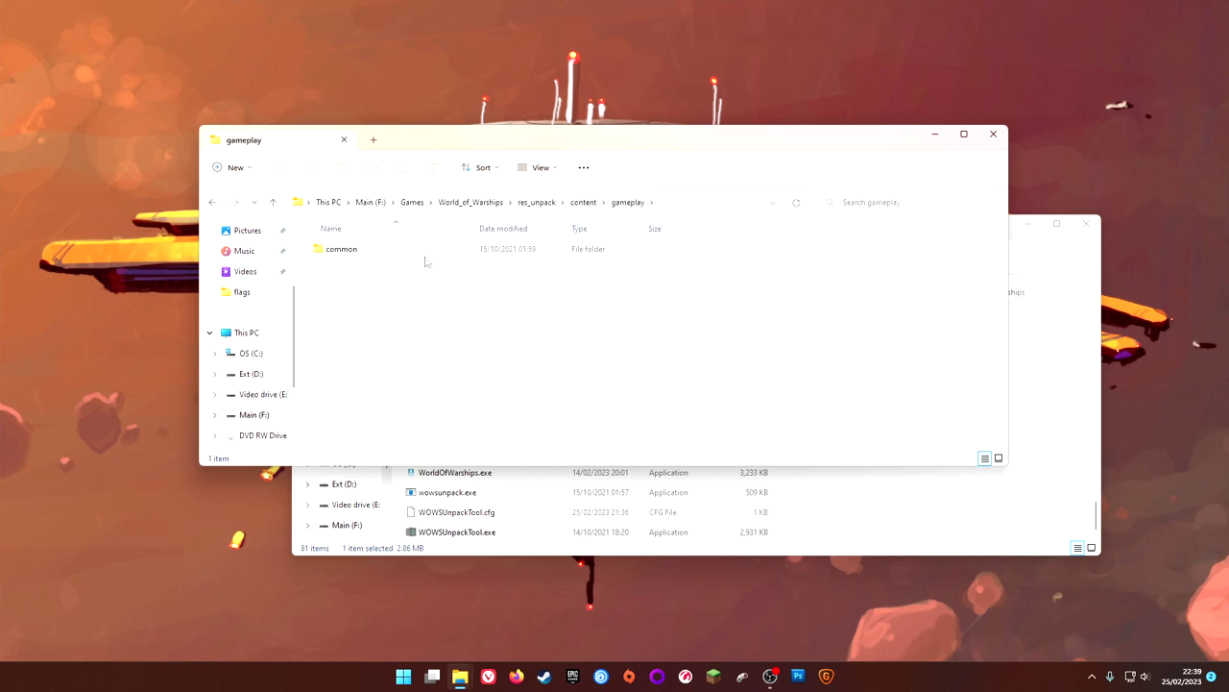
pyautogui.doubleClick(425, 252)
pyautogui.doubleClick(432, 255)
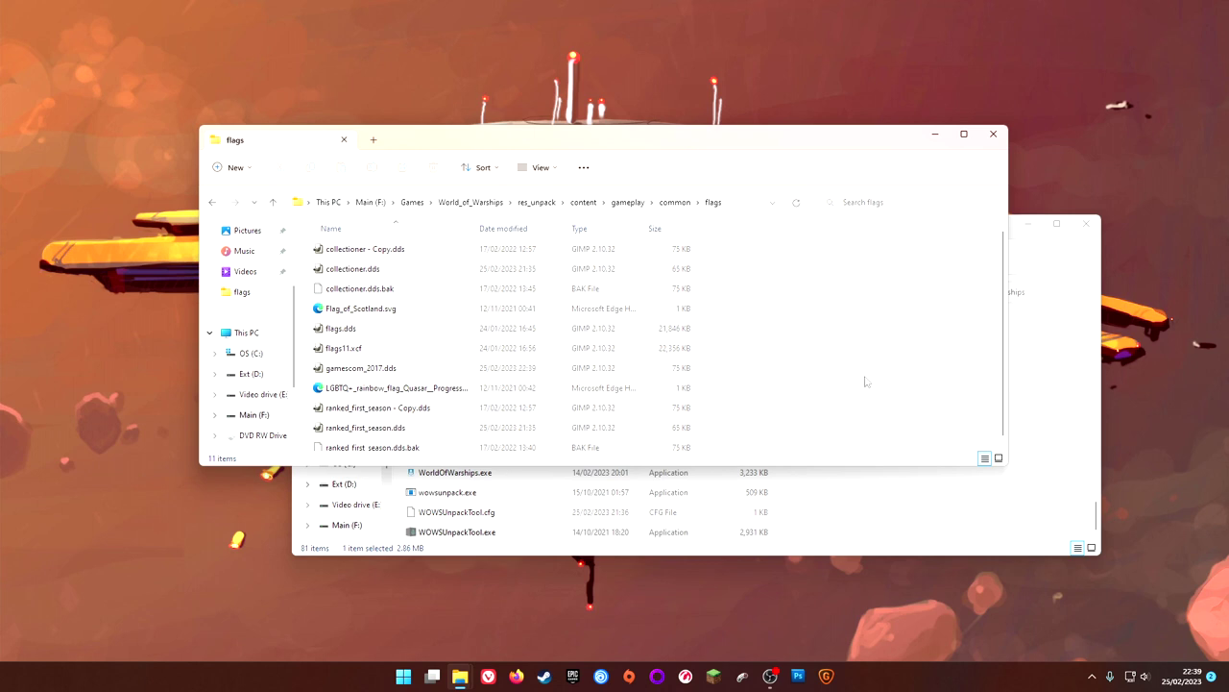
# - Close the separate World_of_Warships folder window, leaving the flags folder window open
pyautogui.click(1024, 244)
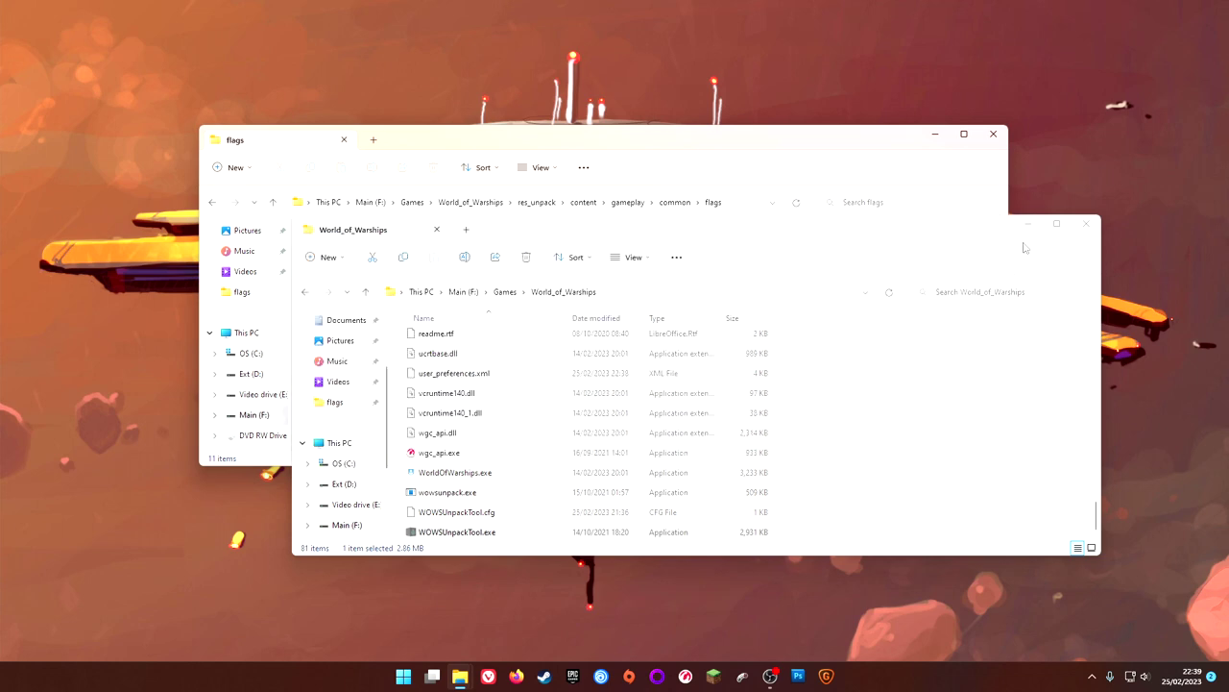
pyautogui.moveTo(986, 236); pyautogui.dragTo(1031, 263)
pyautogui.click(1133, 248)
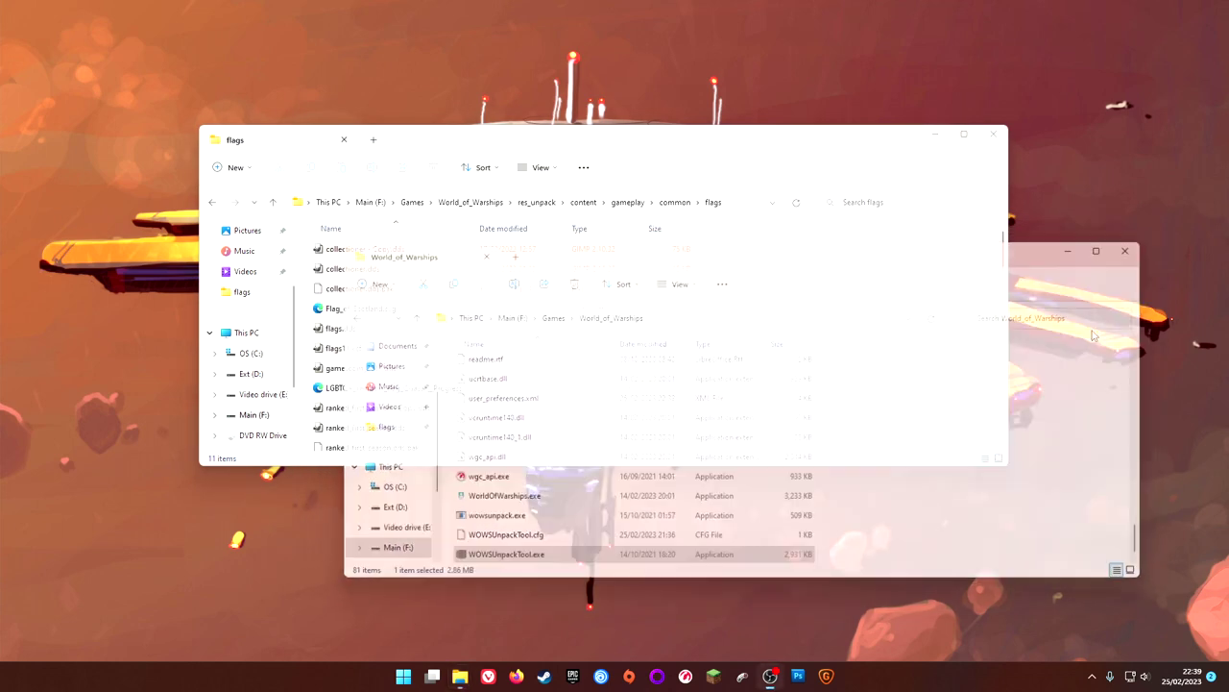
pyautogui.scroll(-1, 739, 385)
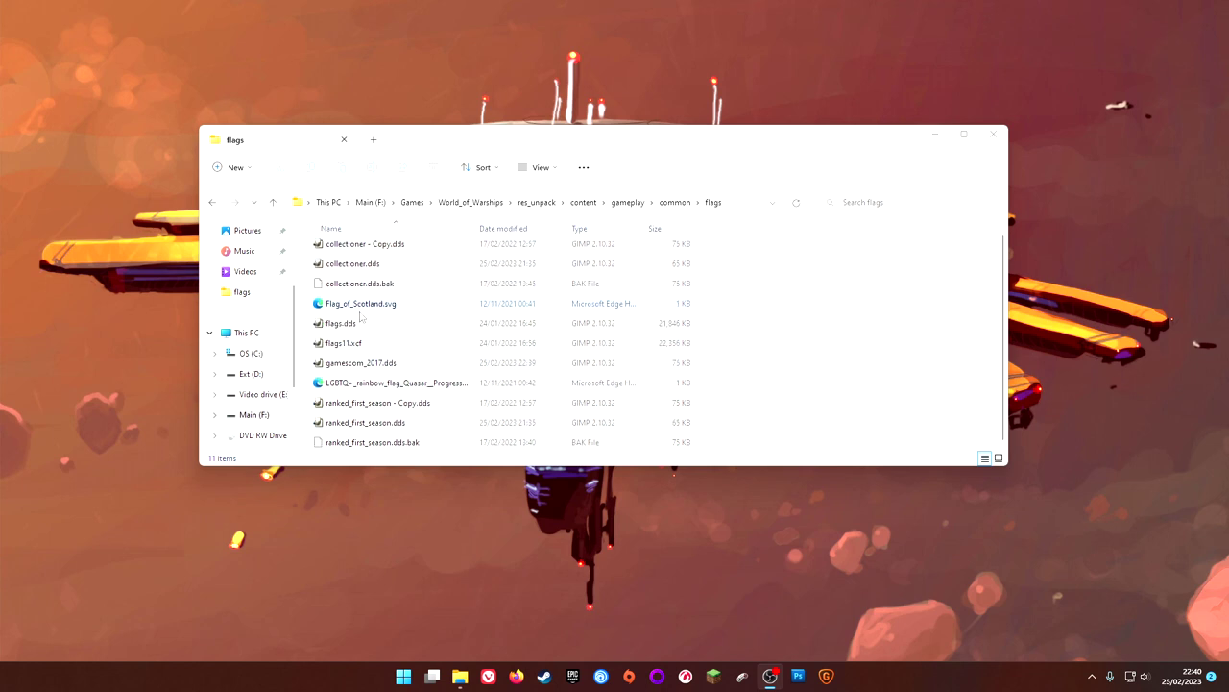
pyautogui.scroll(1, 452, 449)
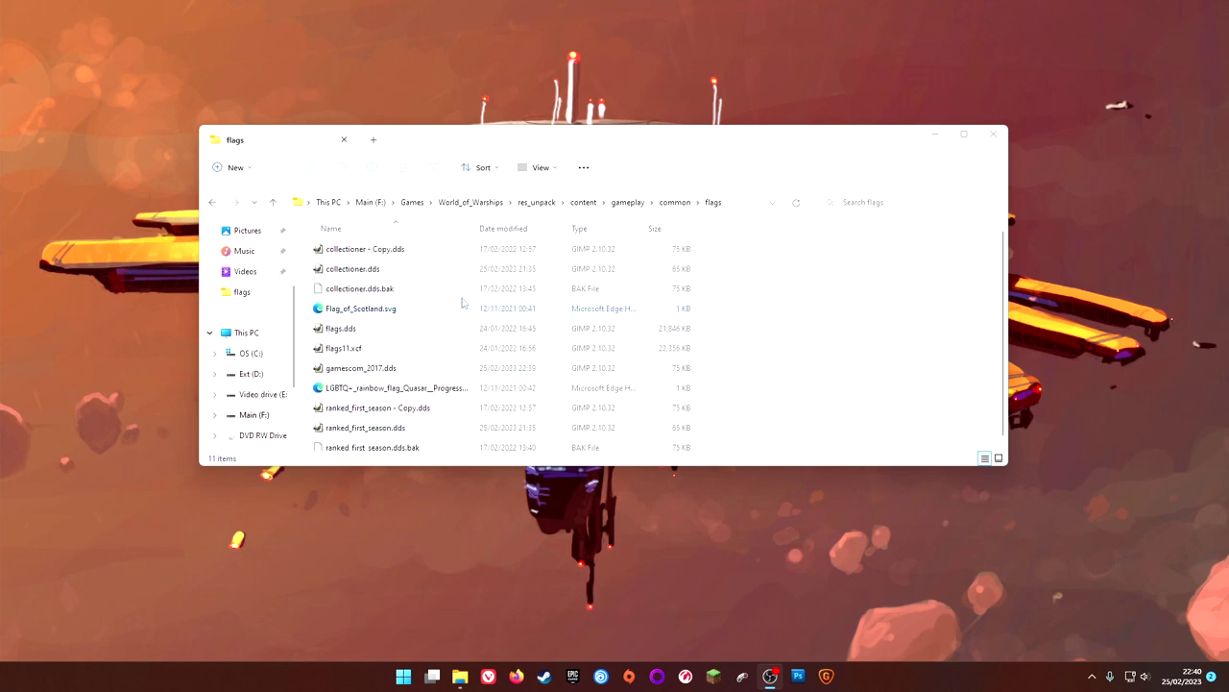
pyautogui.click(355, 330)
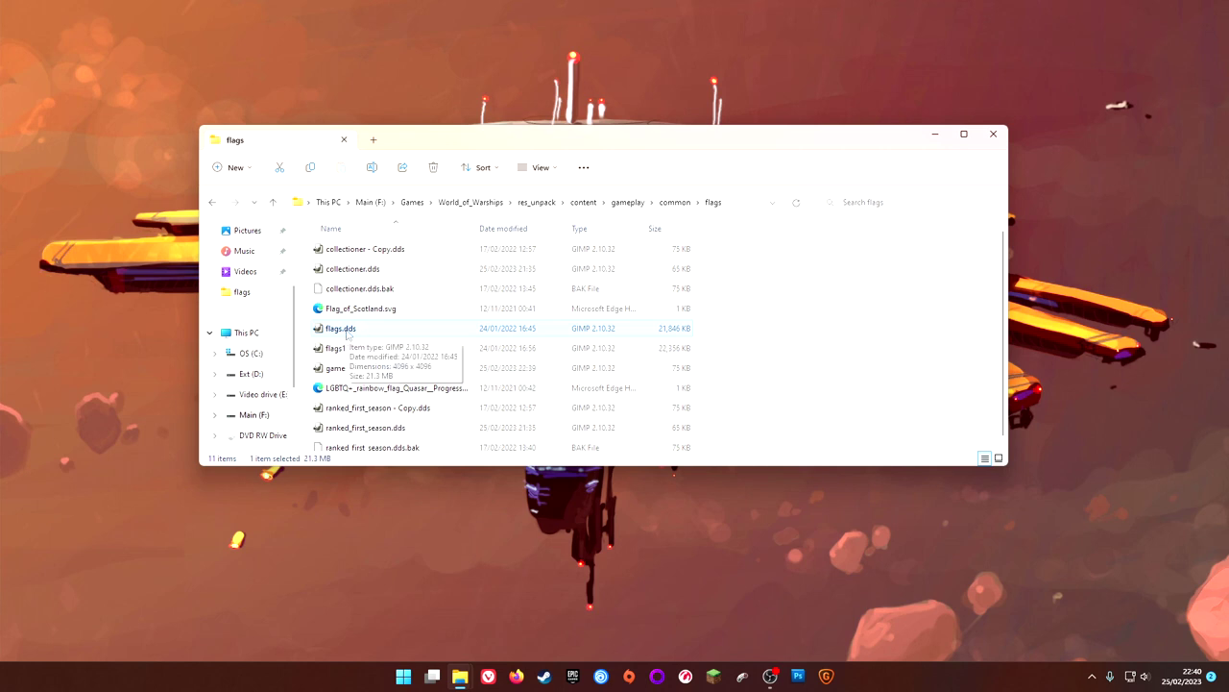
pyautogui.click(381, 315)
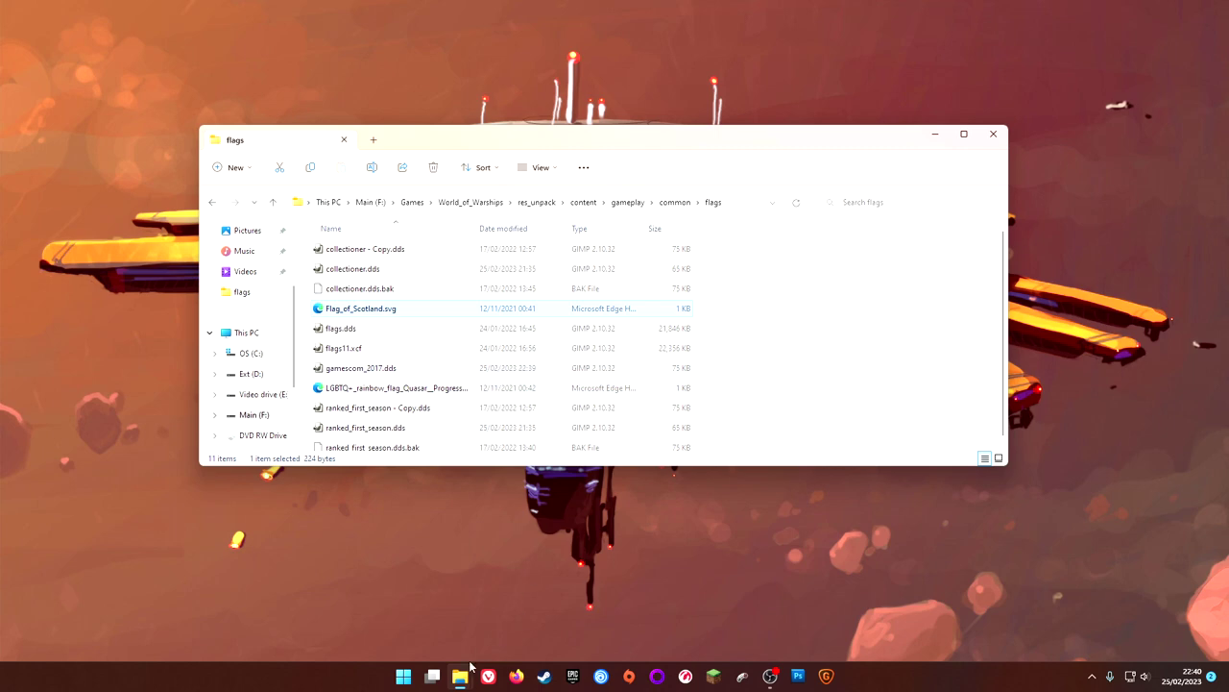
# - Switch to the Sam pictures folder and open IMG_20220319_132214_2.jpg in GIMP
pyautogui.moveTo(468, 672)
pyautogui.click(389, 615)
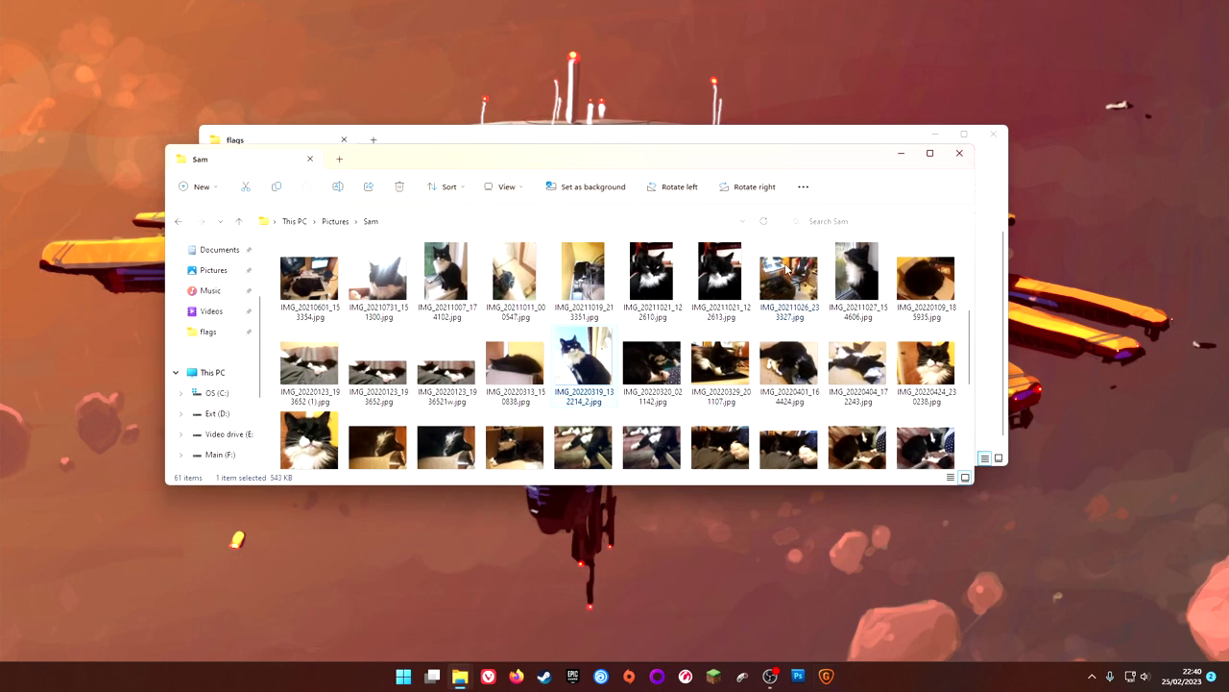
pyautogui.moveTo(738, 169); pyautogui.dragTo(682, 224)
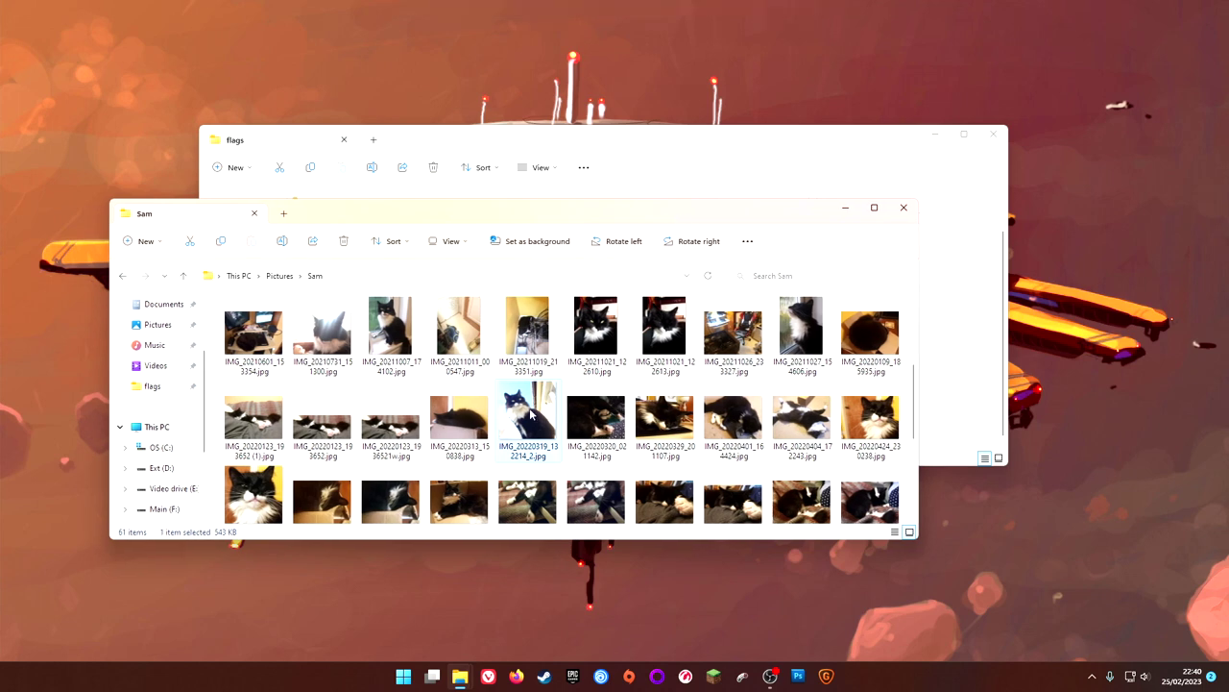
pyautogui.rightClick(531, 413)
pyautogui.moveTo(725, 181)
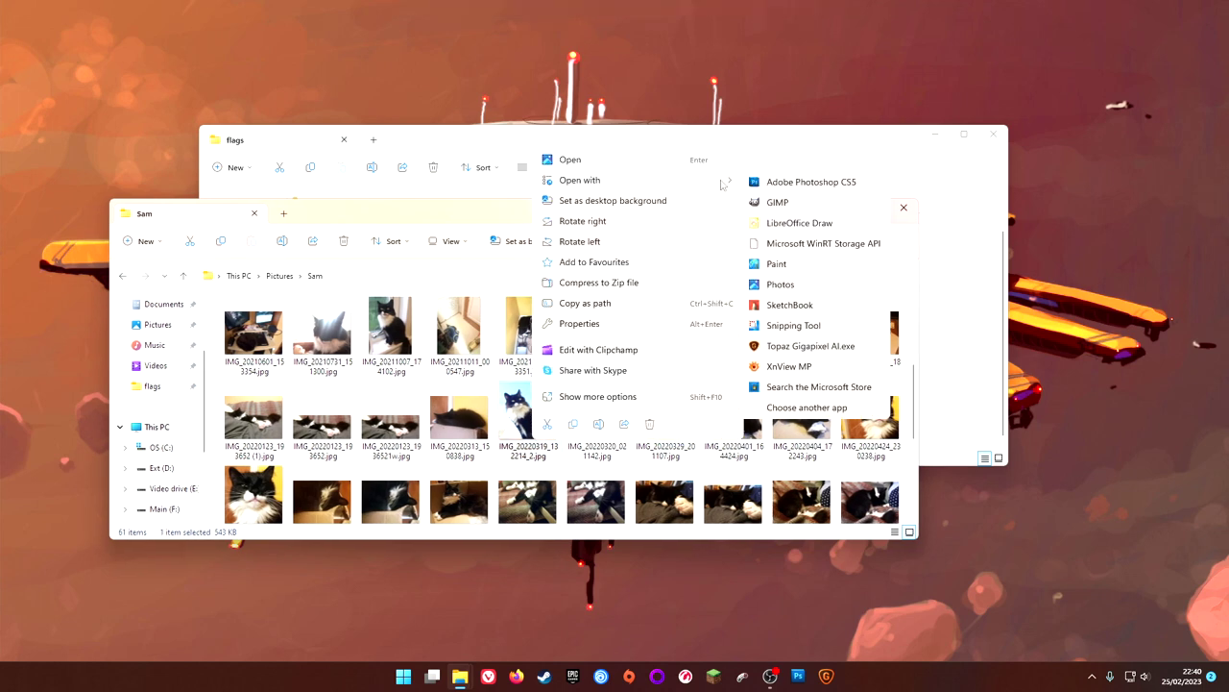
pyautogui.click(780, 203)
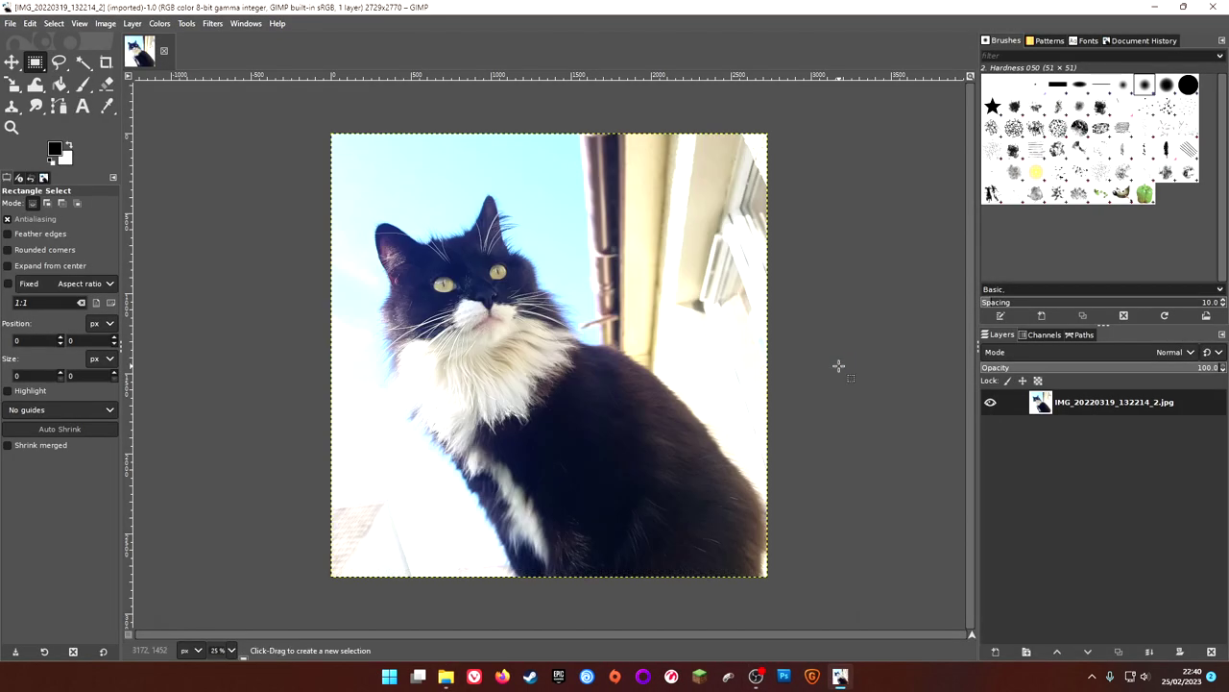
# - Switch to the flags folder and make a backup copy of gamescom_2017.dds in the same folder
pyautogui.moveTo(445, 682)
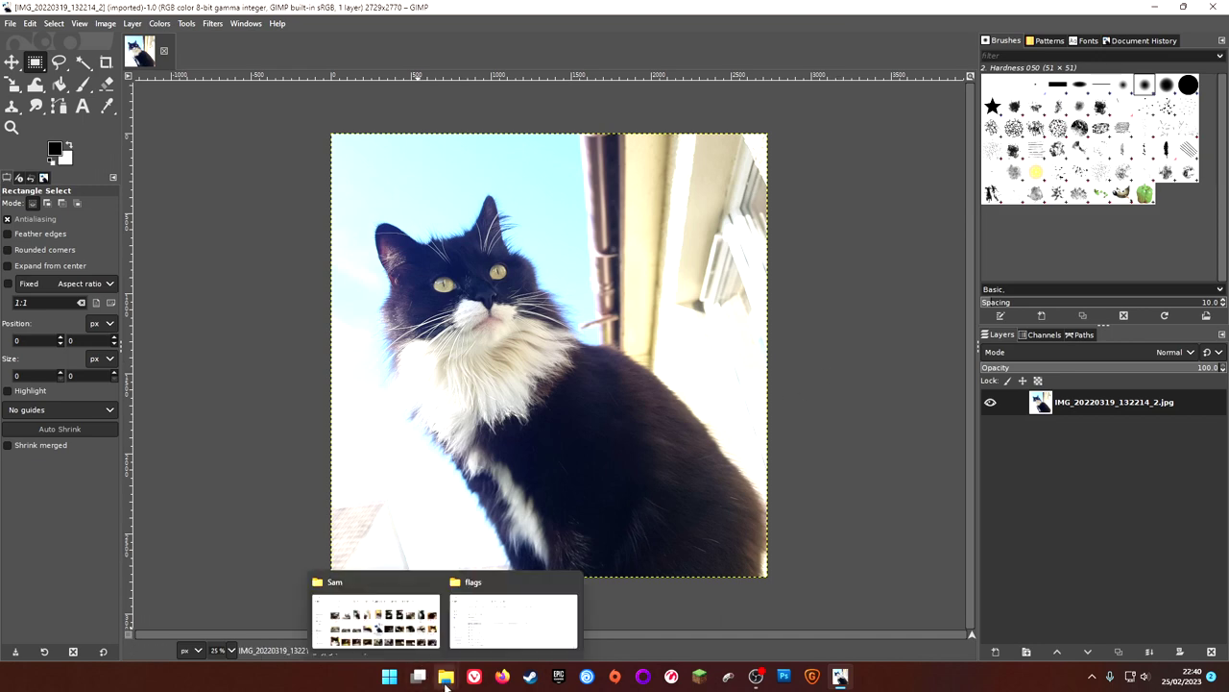
pyautogui.click(511, 615)
pyautogui.moveTo(853, 142); pyautogui.dragTo(779, 290)
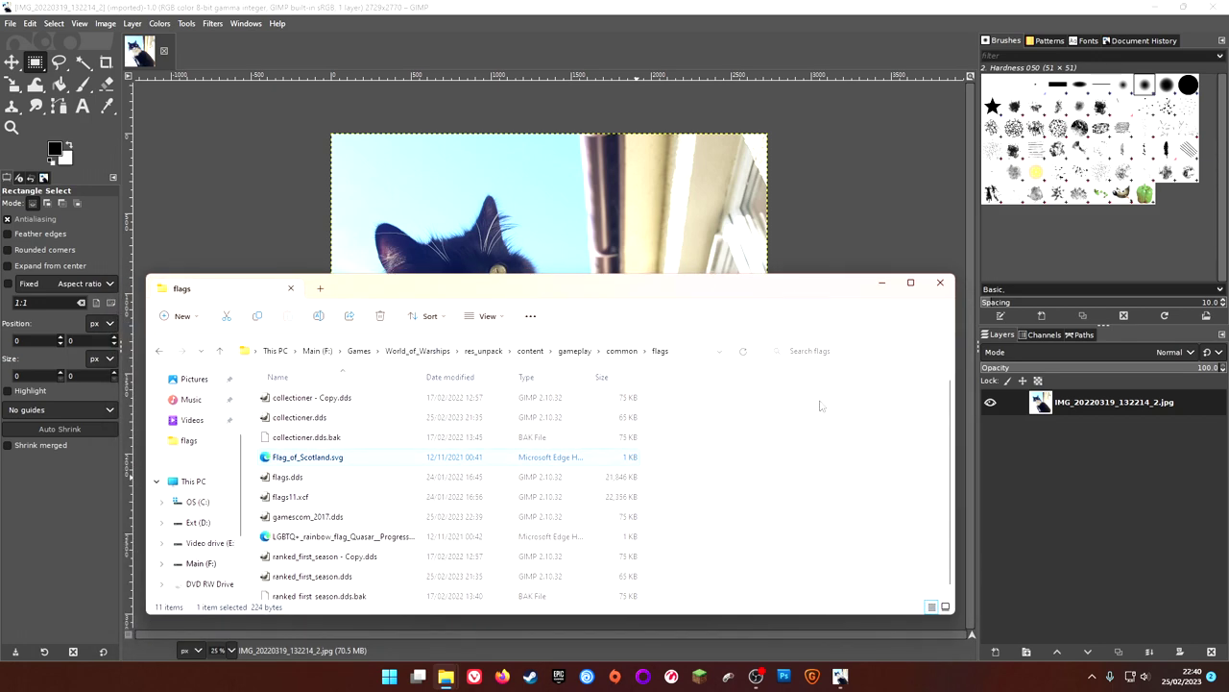
pyautogui.click(881, 287)
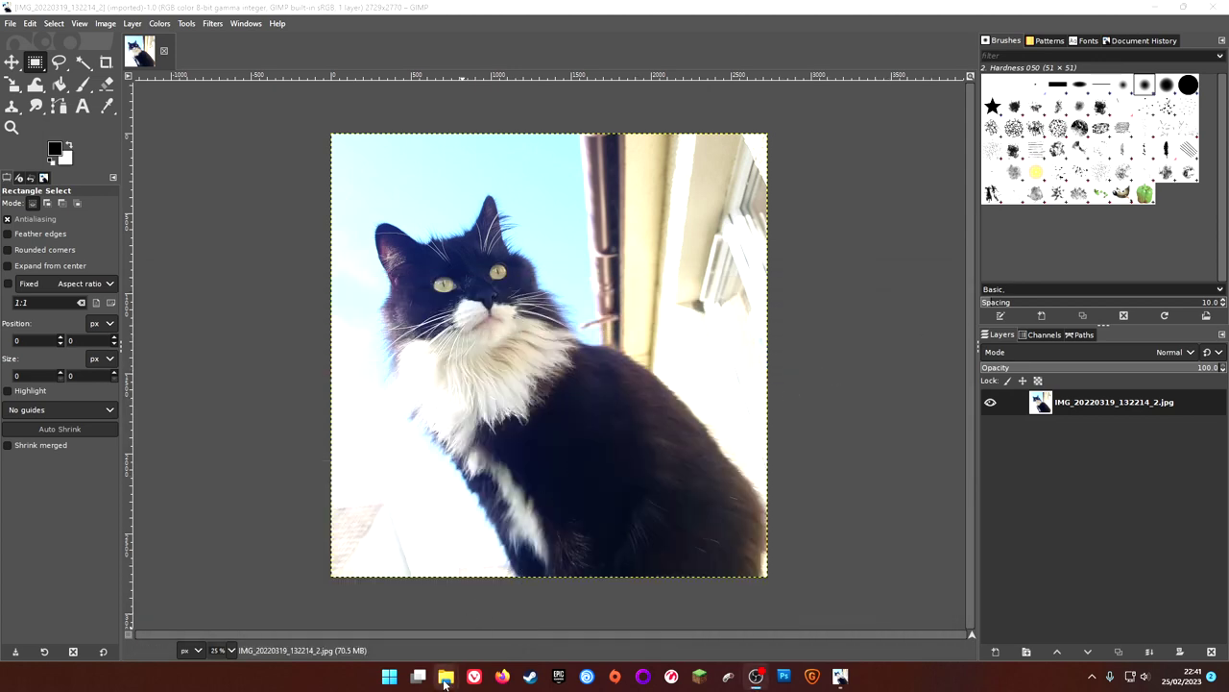
pyautogui.moveTo(446, 680)
pyautogui.click(514, 622)
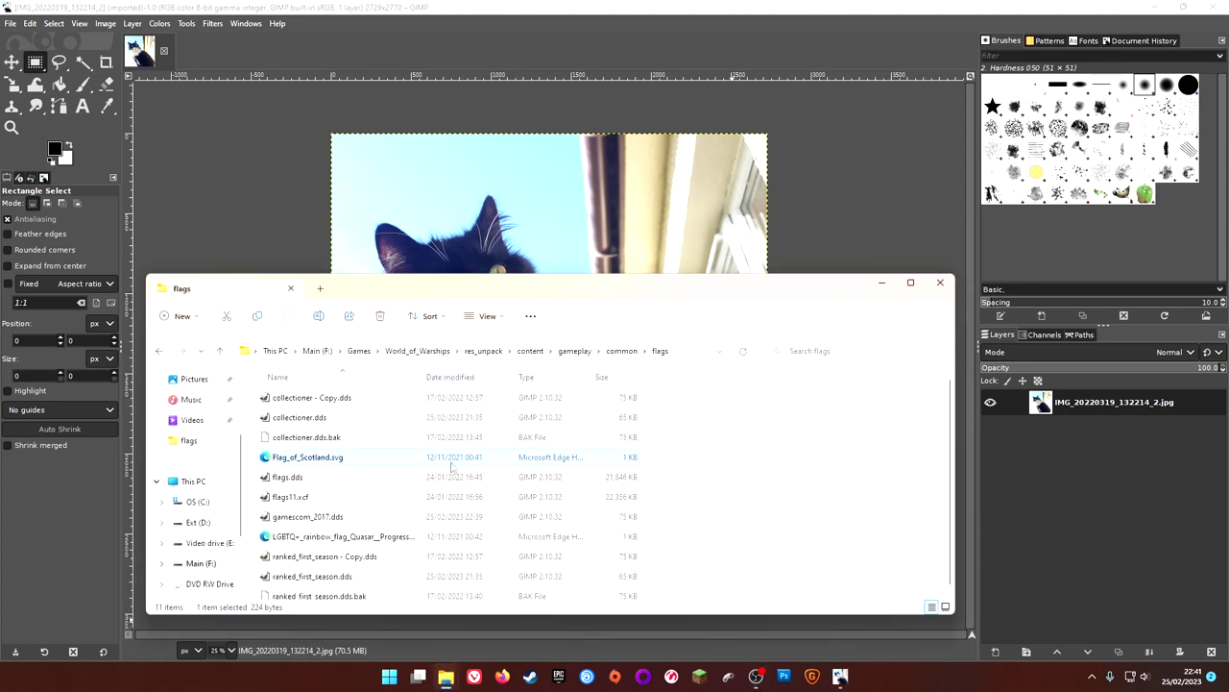
pyautogui.click(328, 512)
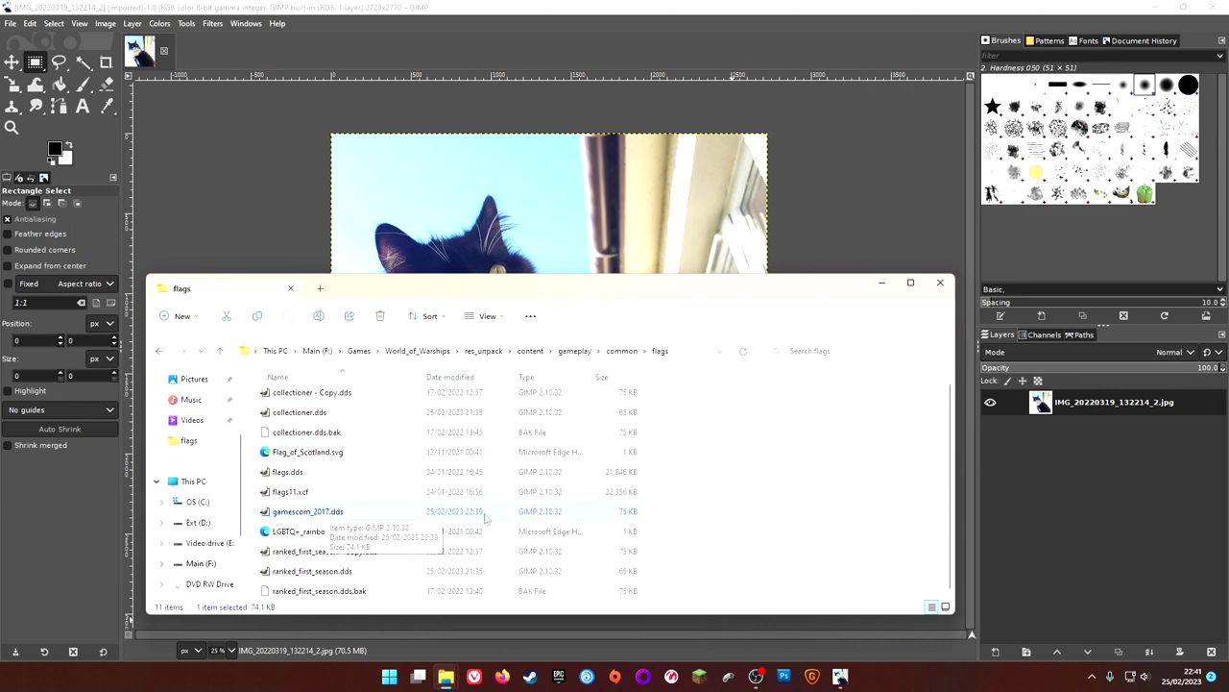
pyautogui.moveTo(611, 514); pyautogui.dragTo(792, 522)
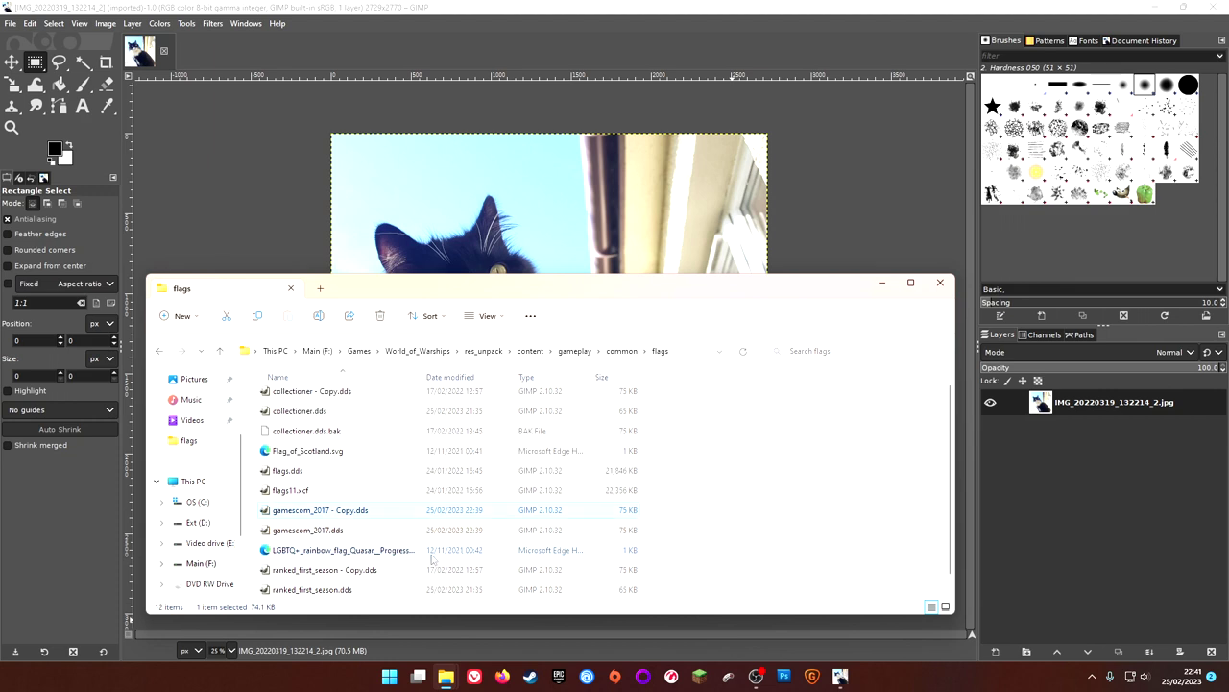
# - Open the original gamescom_2017.dds in GIMP with mipmap loading turned off and bring its image into view
pyautogui.click(357, 532)
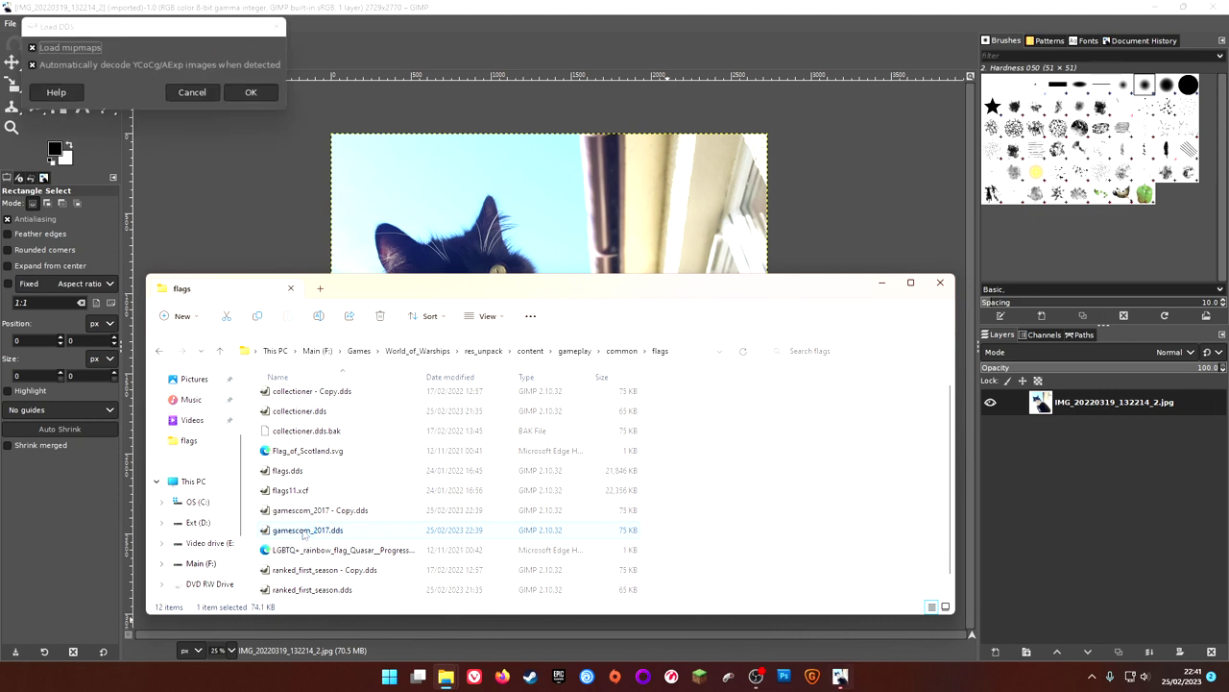
pyautogui.click(84, 48)
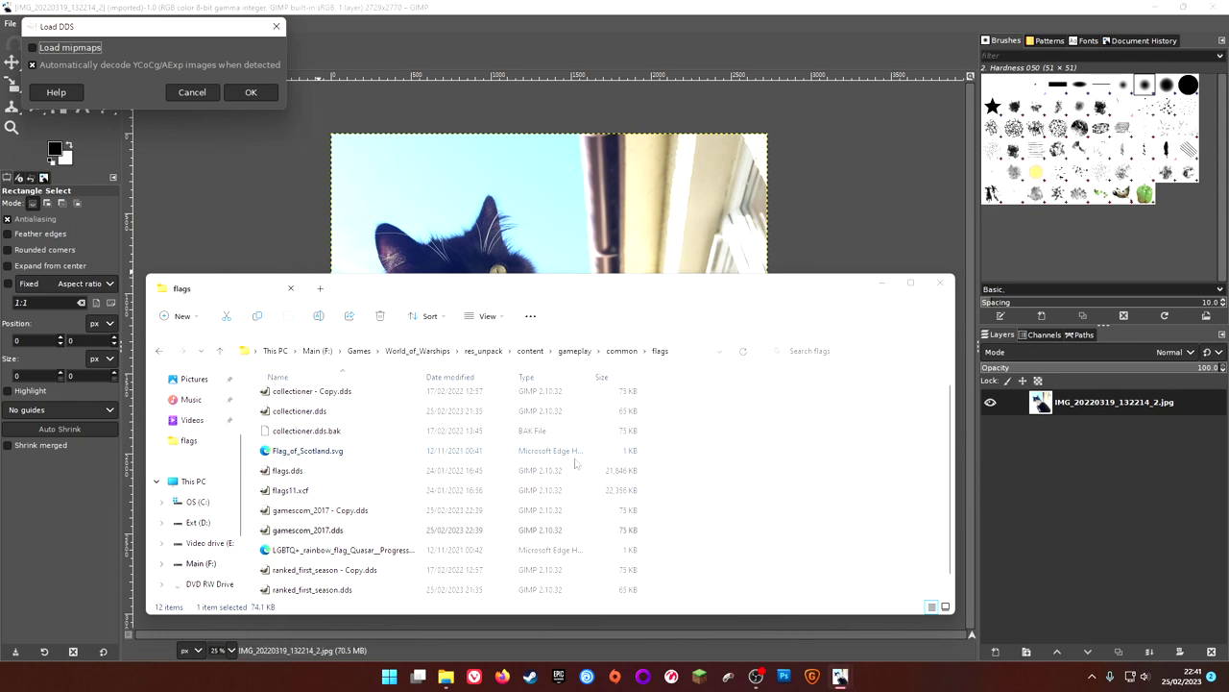
pyautogui.click(249, 92)
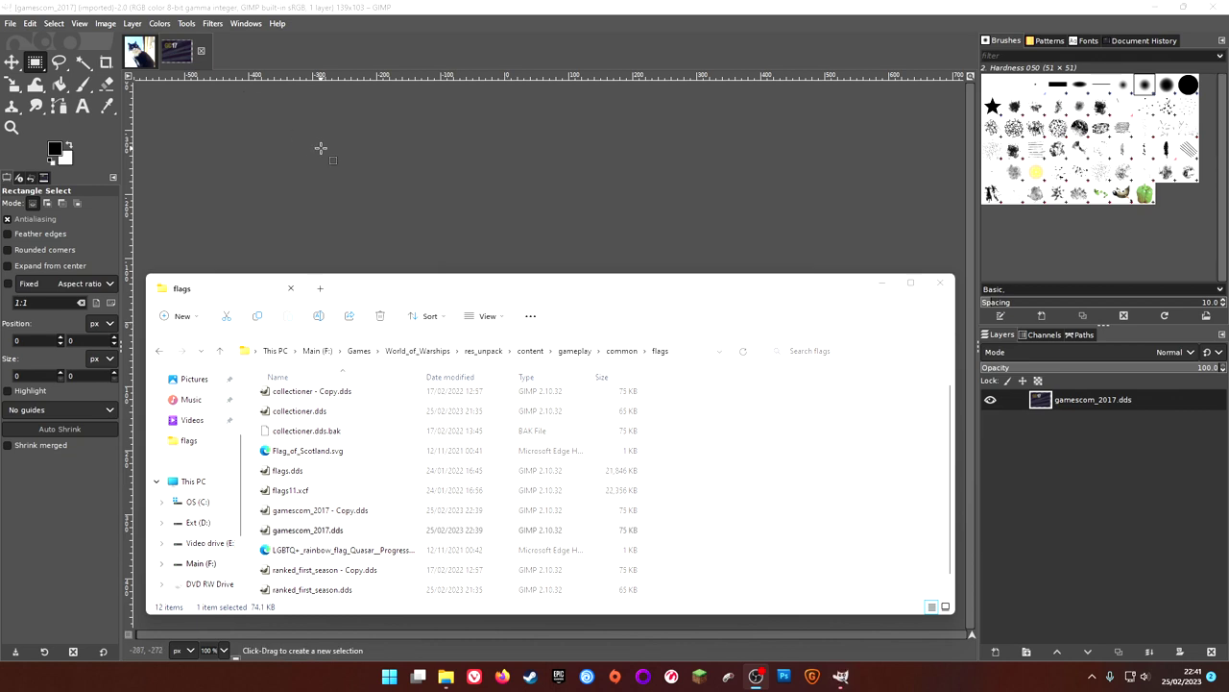
pyautogui.click(359, 58)
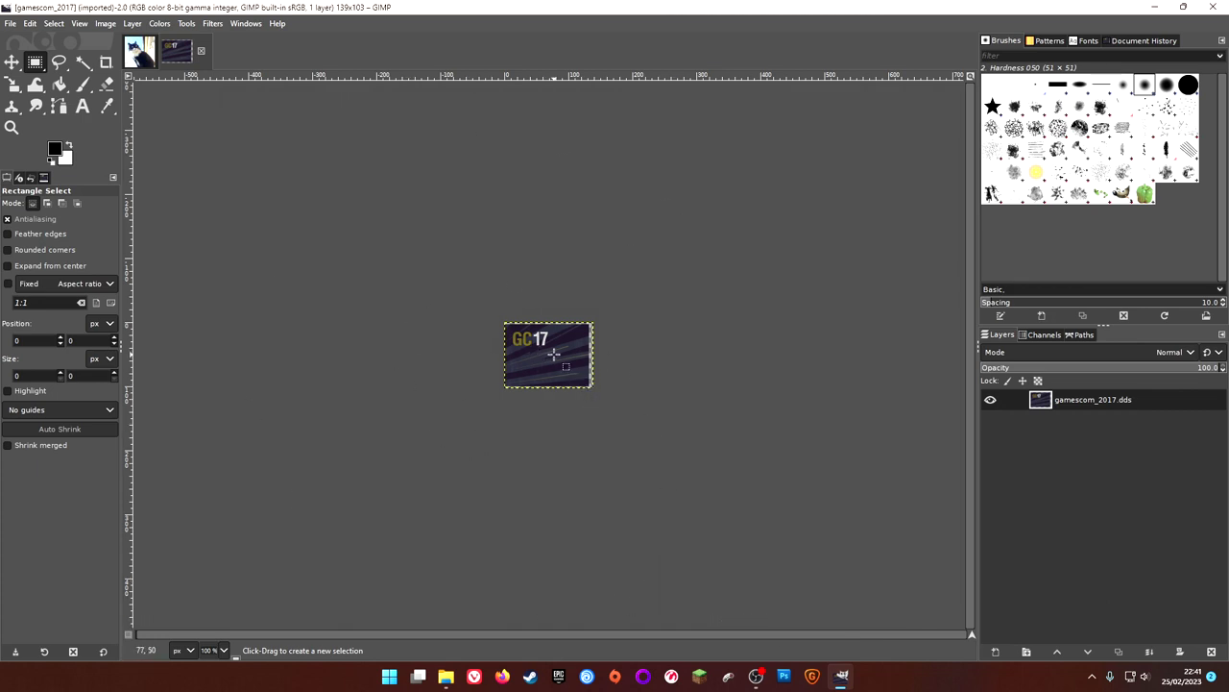
# - Examine the GC17 flag texture up close, including its artwork and the transparent strips along its edges
pyautogui.scroll(1, 554, 354)
pyautogui.scroll(4, 555, 355)
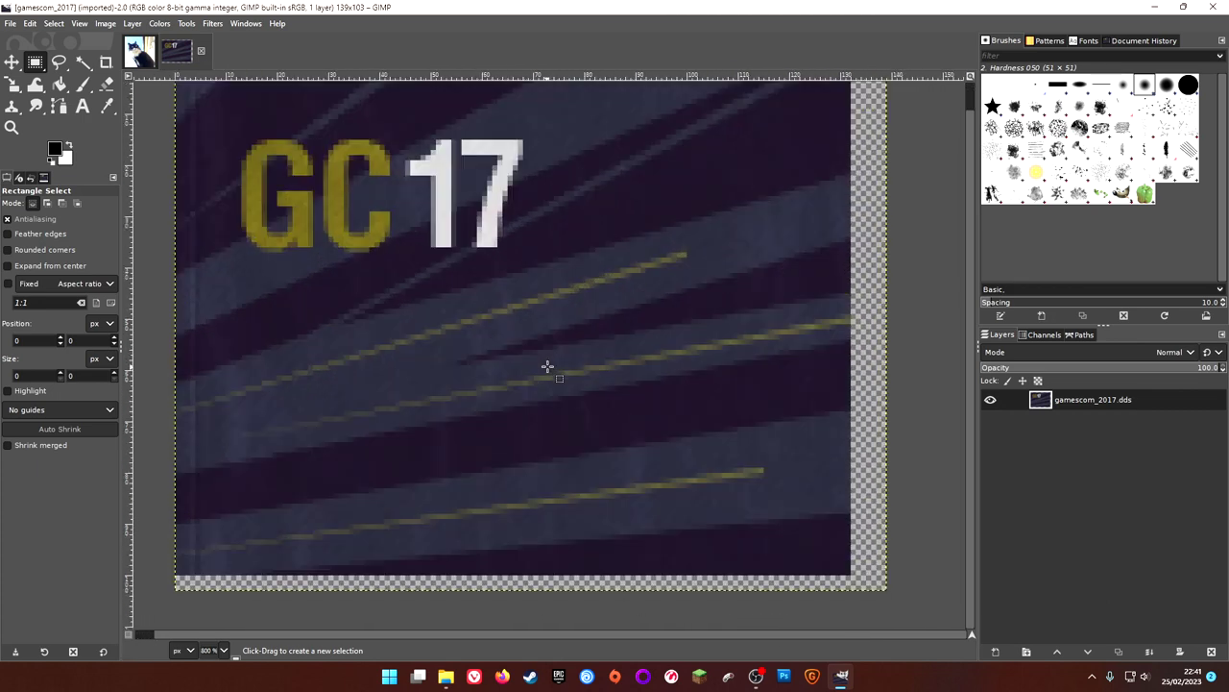
pyautogui.scroll(-3, 547, 366)
pyautogui.scroll(2, 547, 366)
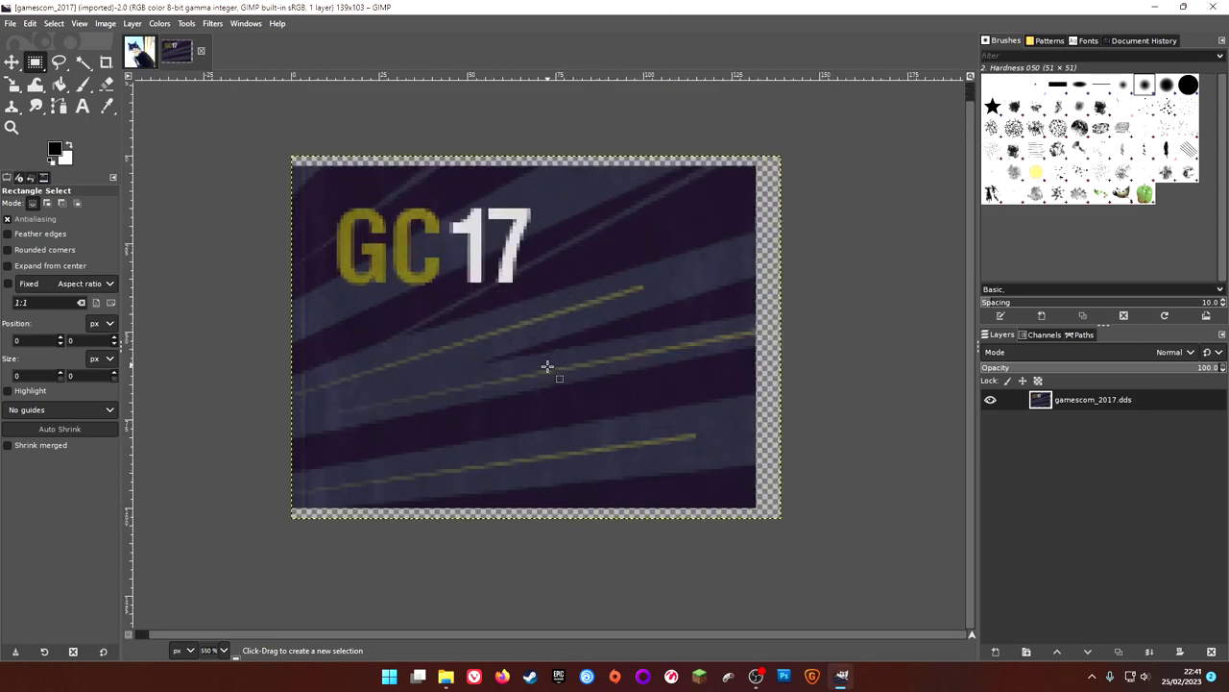
pyautogui.scroll(-2, 547, 366)
pyautogui.scroll(2, 546, 366)
pyautogui.scroll(-3, 546, 366)
pyautogui.scroll(1, 546, 366)
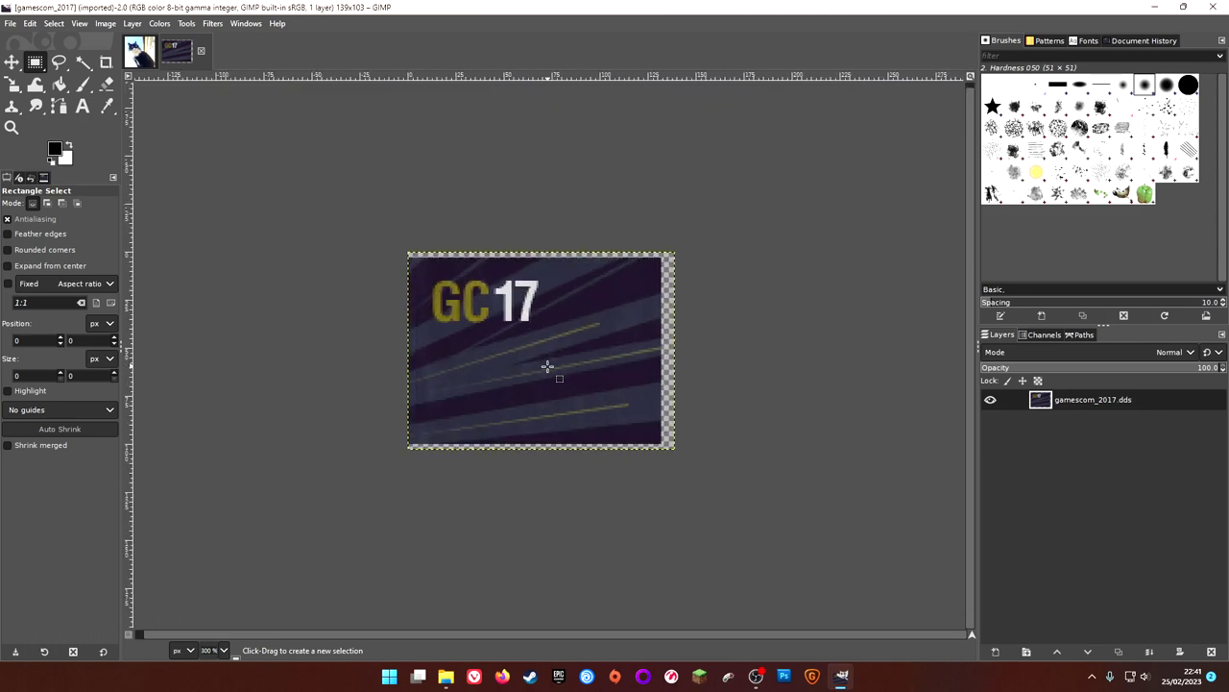
pyautogui.scroll(1, 547, 365)
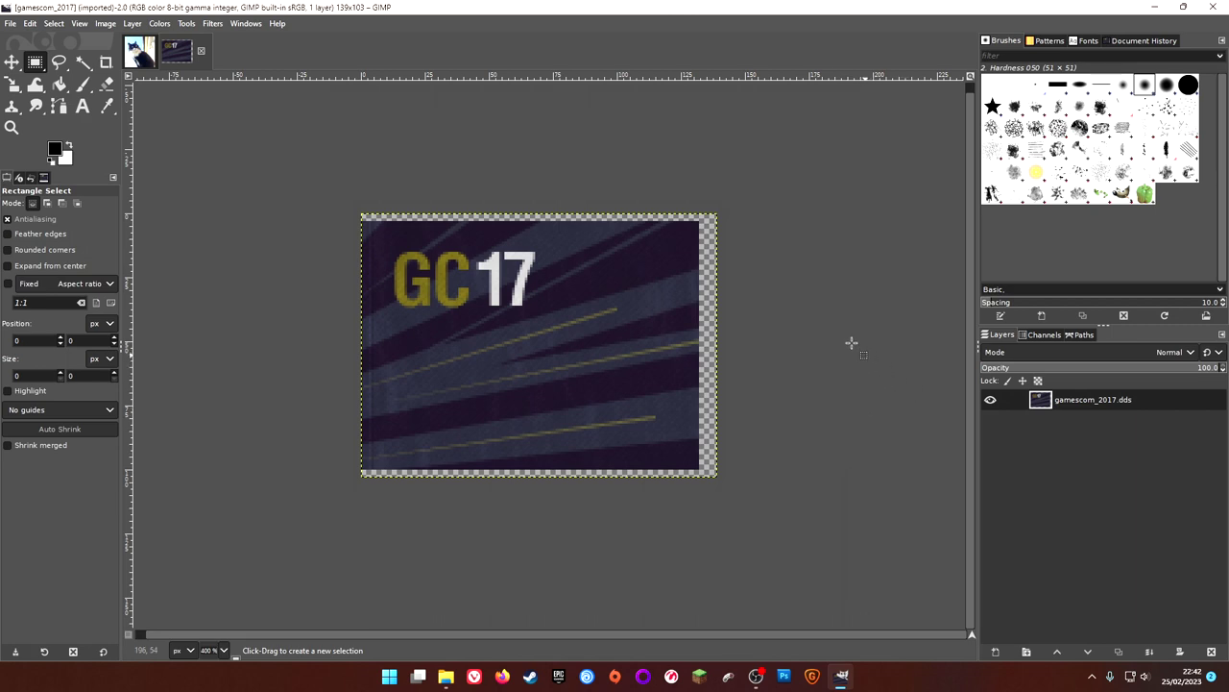
# - Switch to the cat photo and draw a crop rectangle about 1320 × 860 px around the cat's face
pyautogui.click(142, 58)
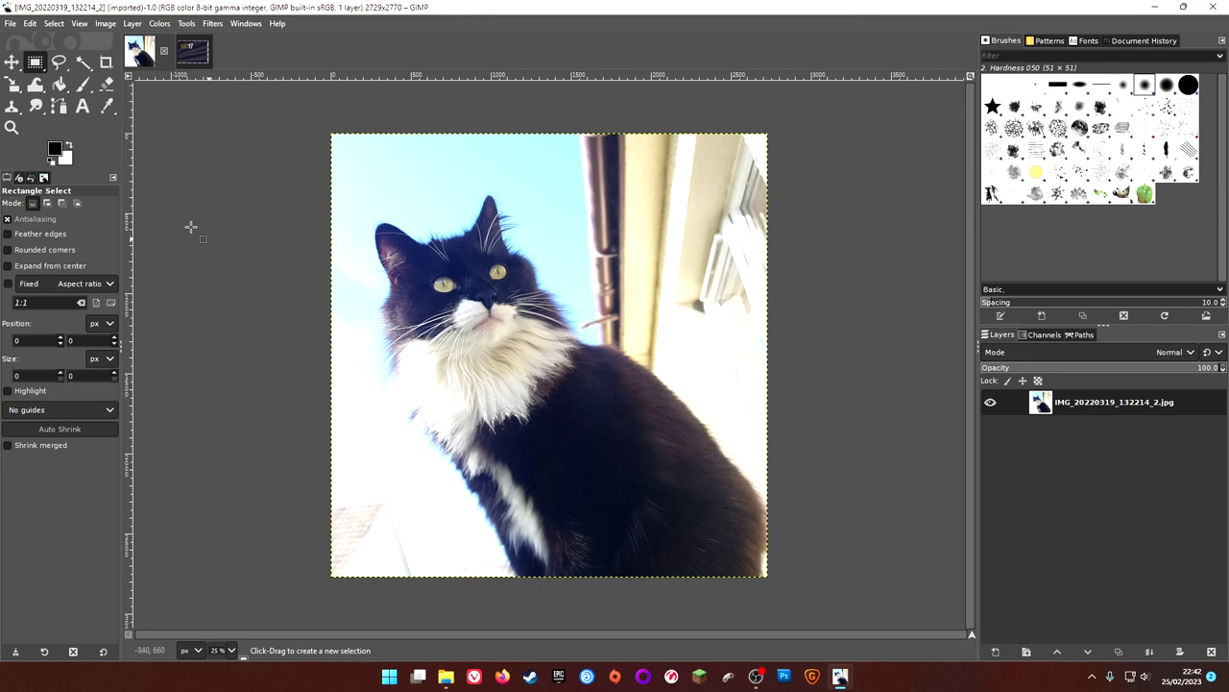
pyautogui.click(105, 61)
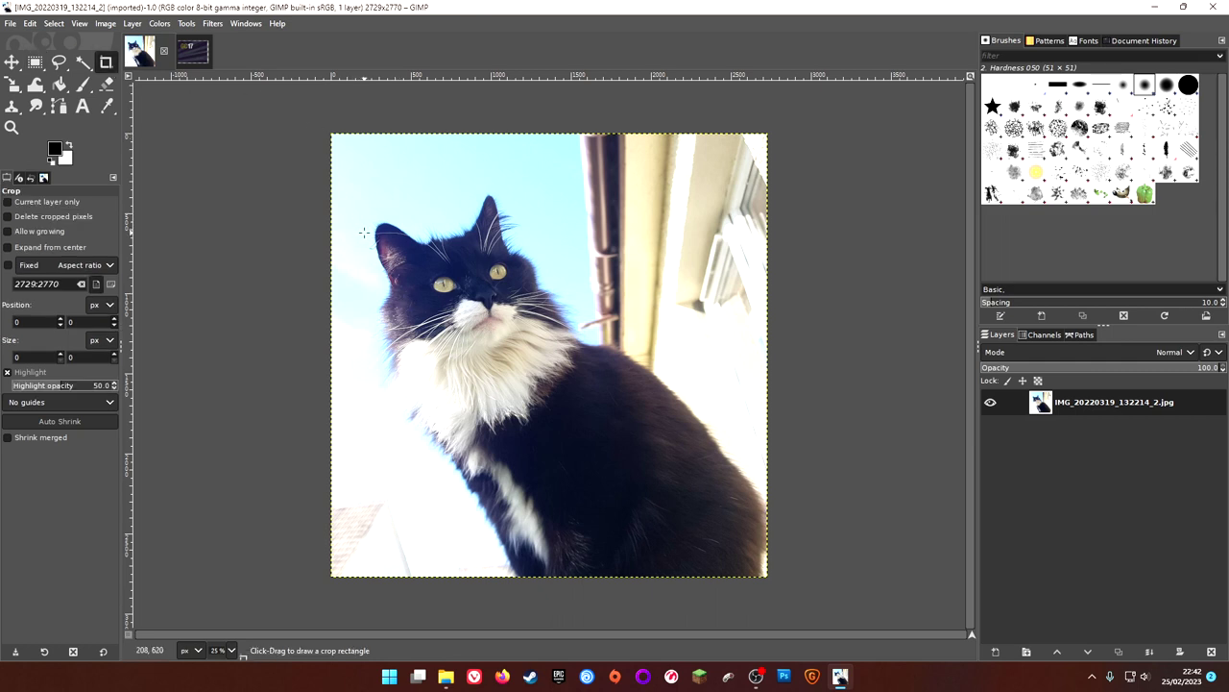
pyautogui.moveTo(364, 231); pyautogui.dragTo(575, 369)
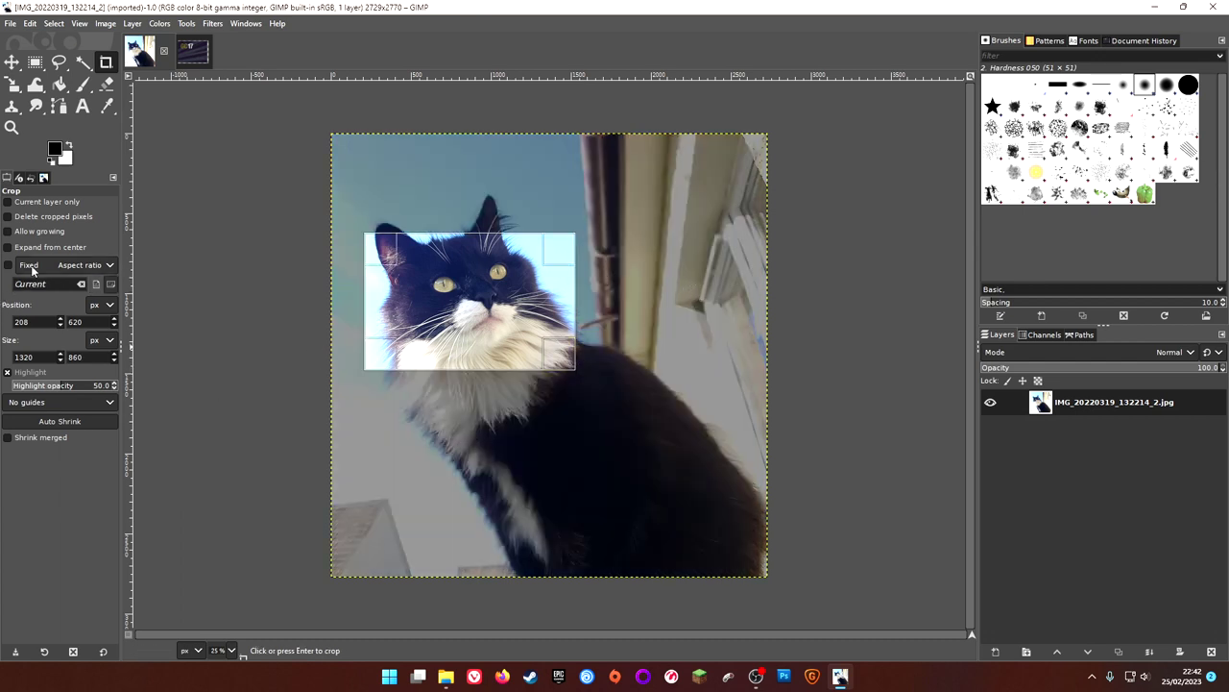
pyautogui.click(425, 170)
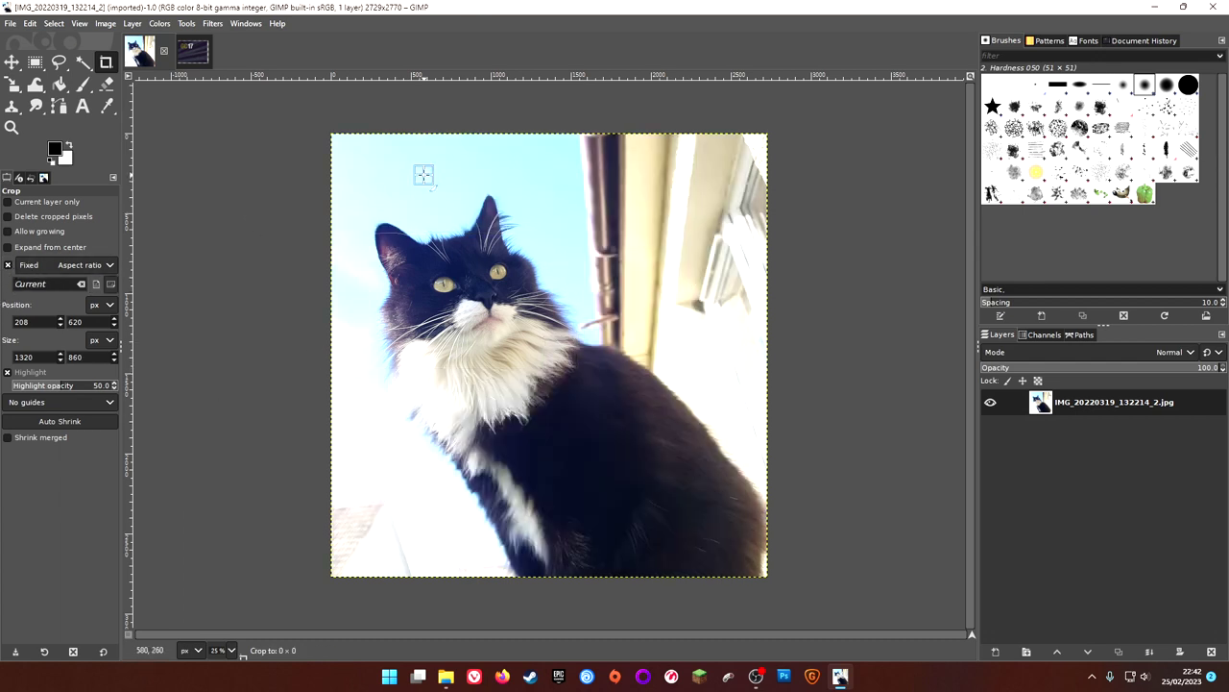
pyautogui.moveTo(364, 172); pyautogui.dragTo(437, 334)
pyautogui.click(591, 330)
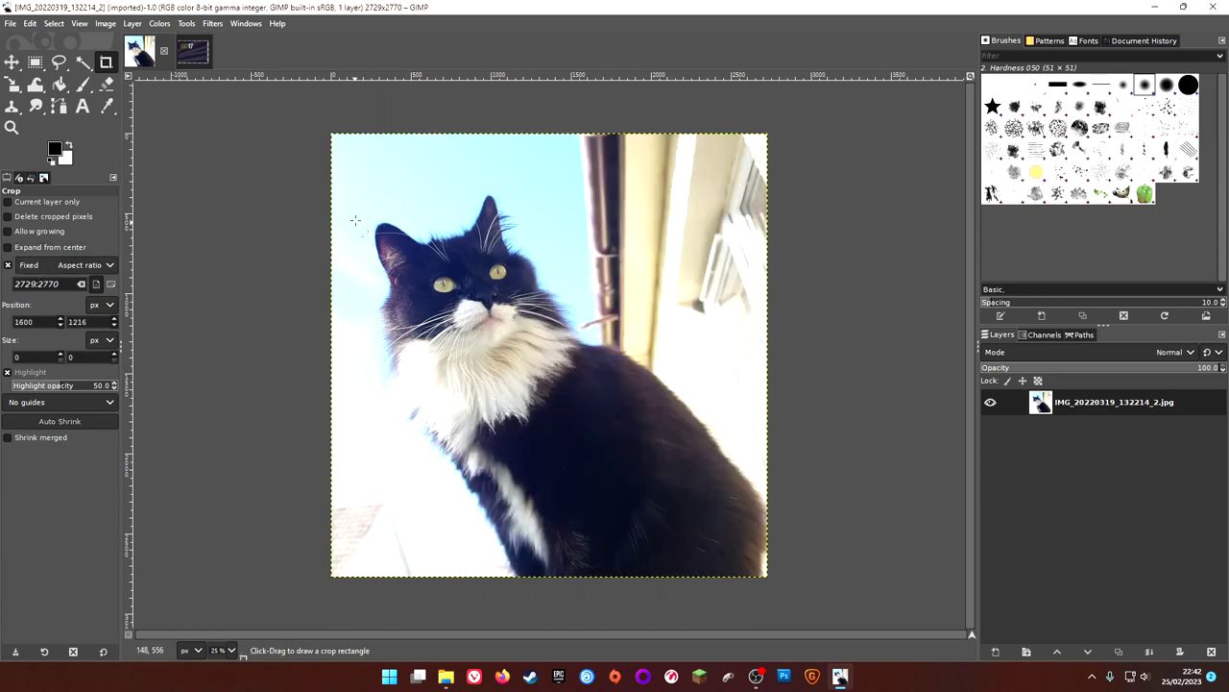
pyautogui.moveTo(356, 214); pyautogui.dragTo(560, 363)
pyautogui.click(248, 330)
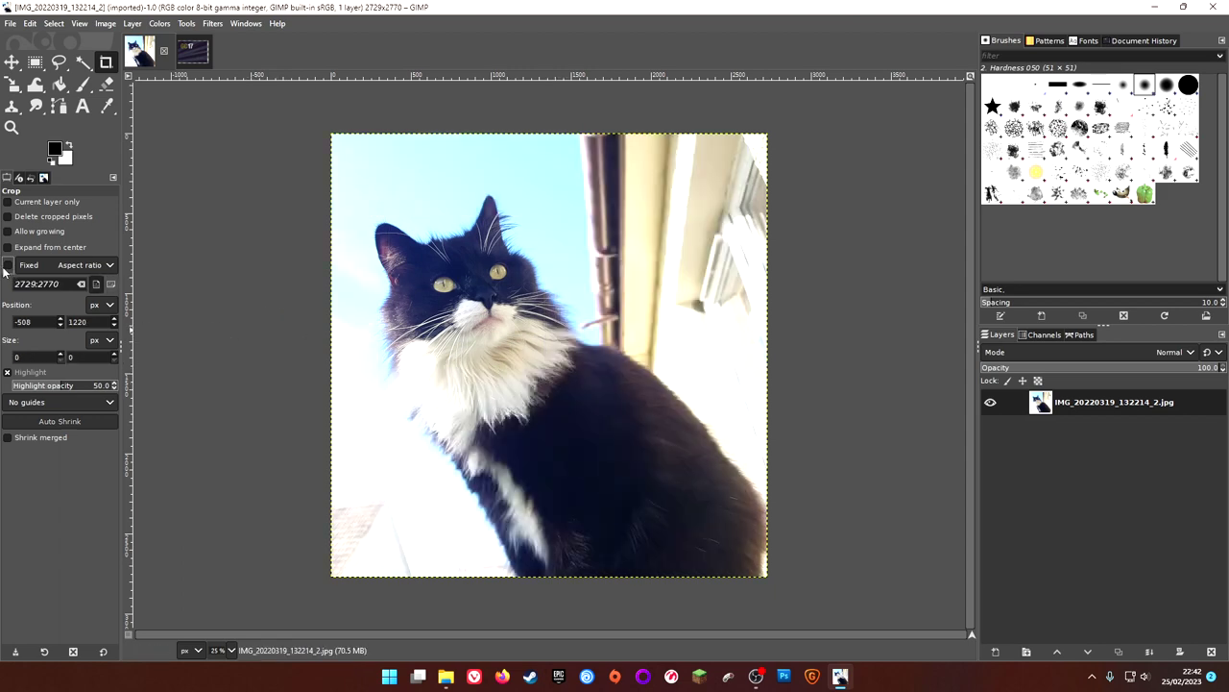
pyautogui.scroll(1, 407, 279)
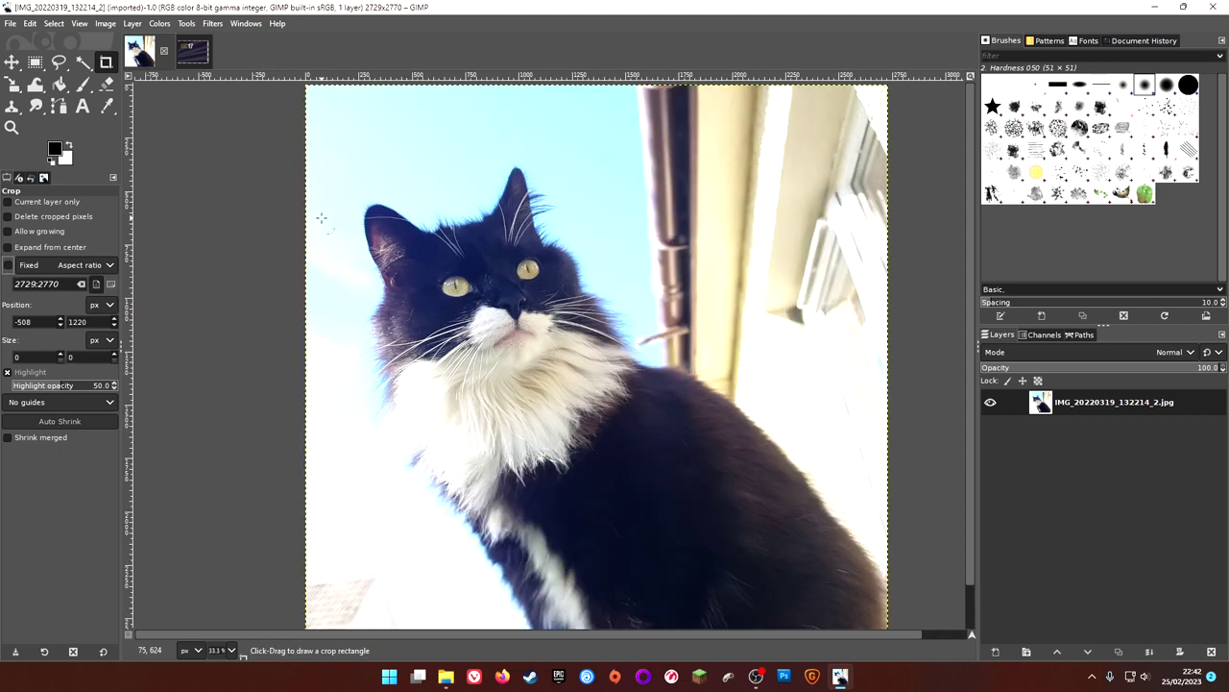
pyautogui.moveTo(319, 212); pyautogui.dragTo(613, 404)
pyautogui.moveTo(454, 353); pyautogui.dragTo(482, 363)
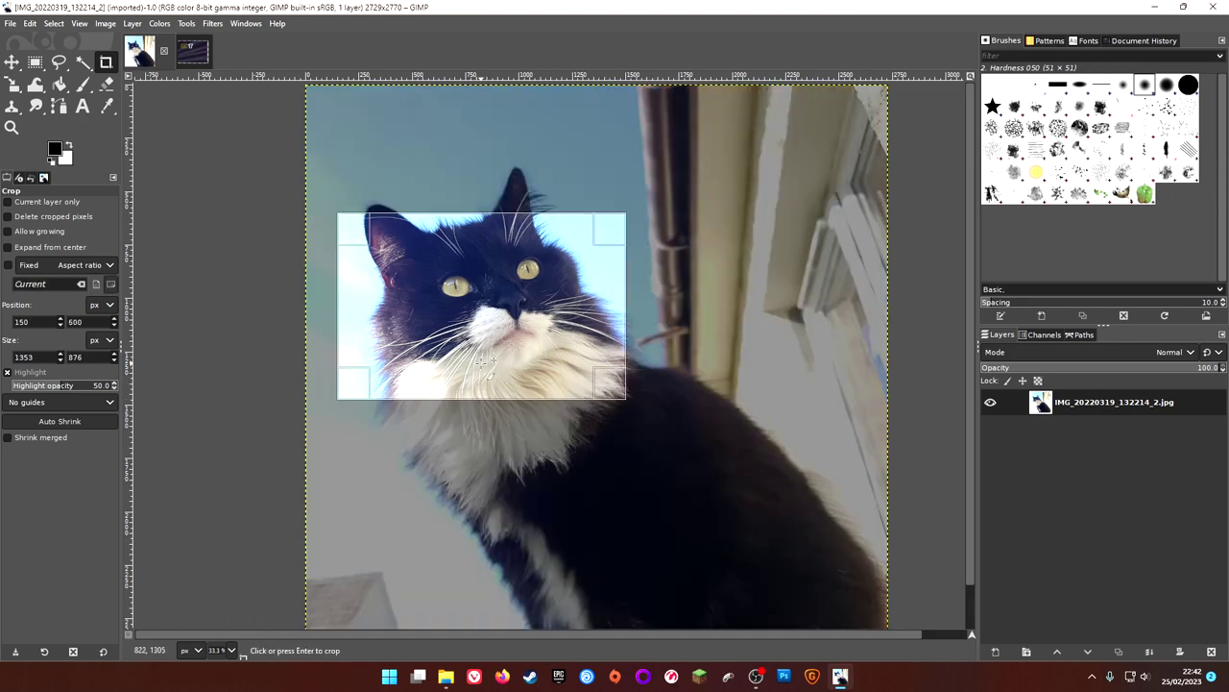
pyautogui.click(348, 411)
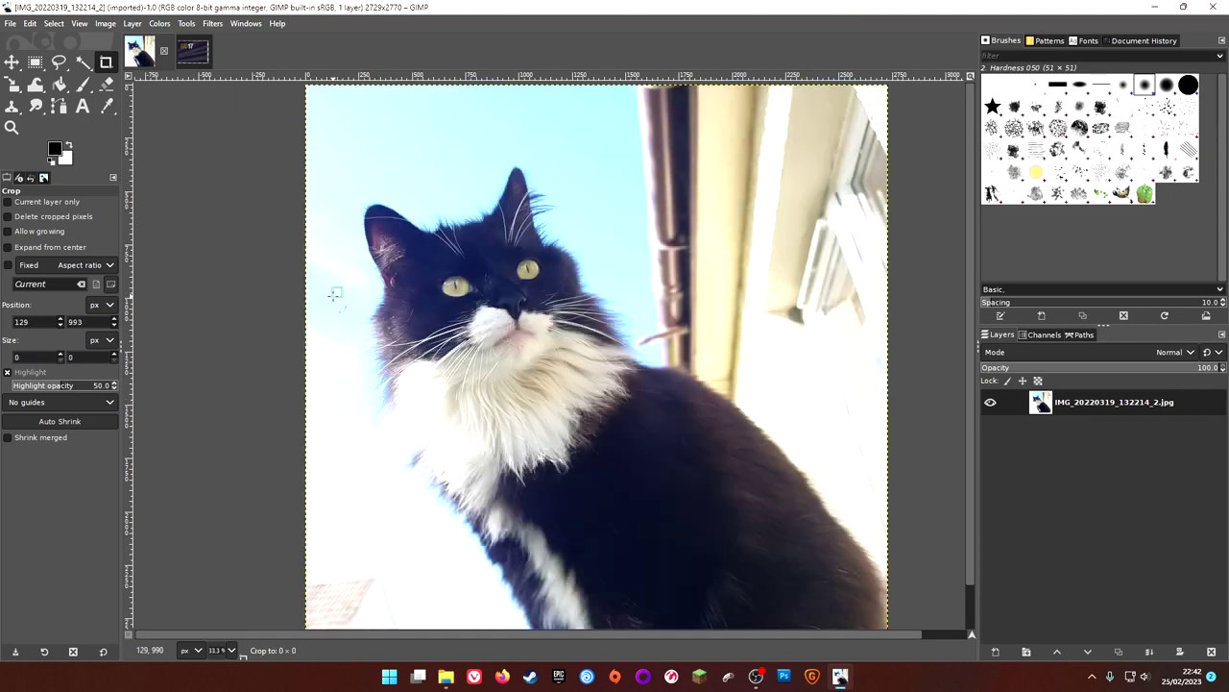
# - Crop the cat photo to a landscape rectangle of about 1365 × 849 px framing the cat's face
pyautogui.moveTo(353, 208); pyautogui.dragTo(638, 381)
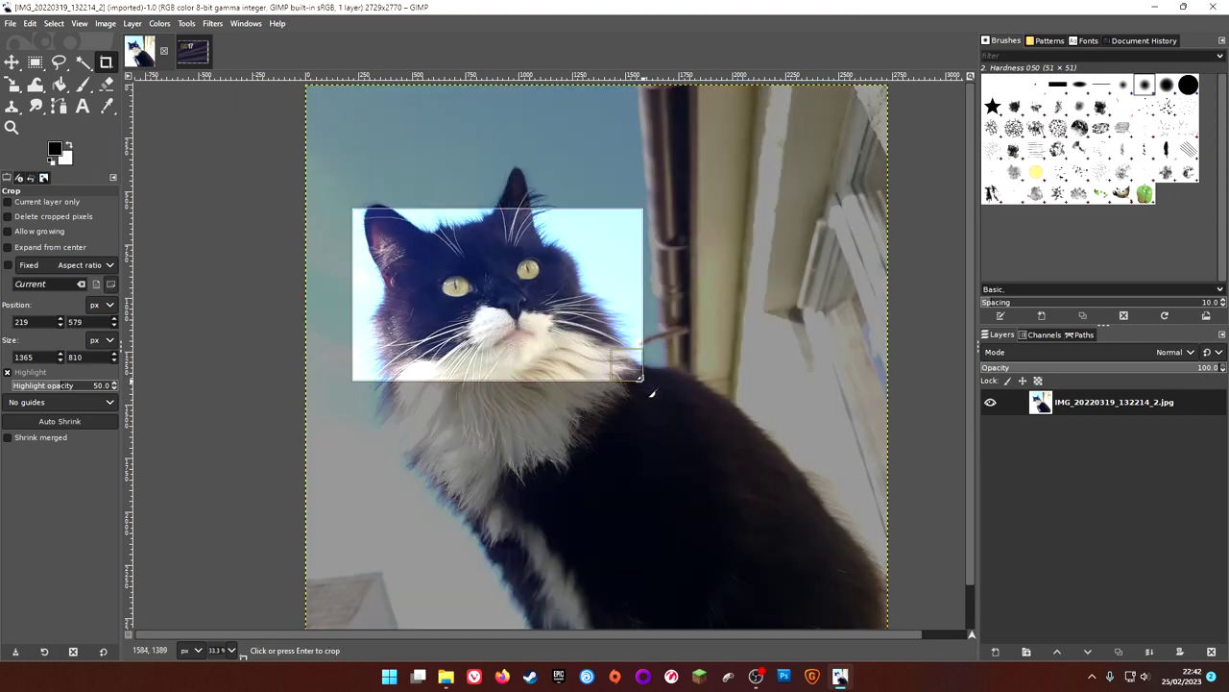
pyautogui.moveTo(535, 332); pyautogui.dragTo(492, 297)
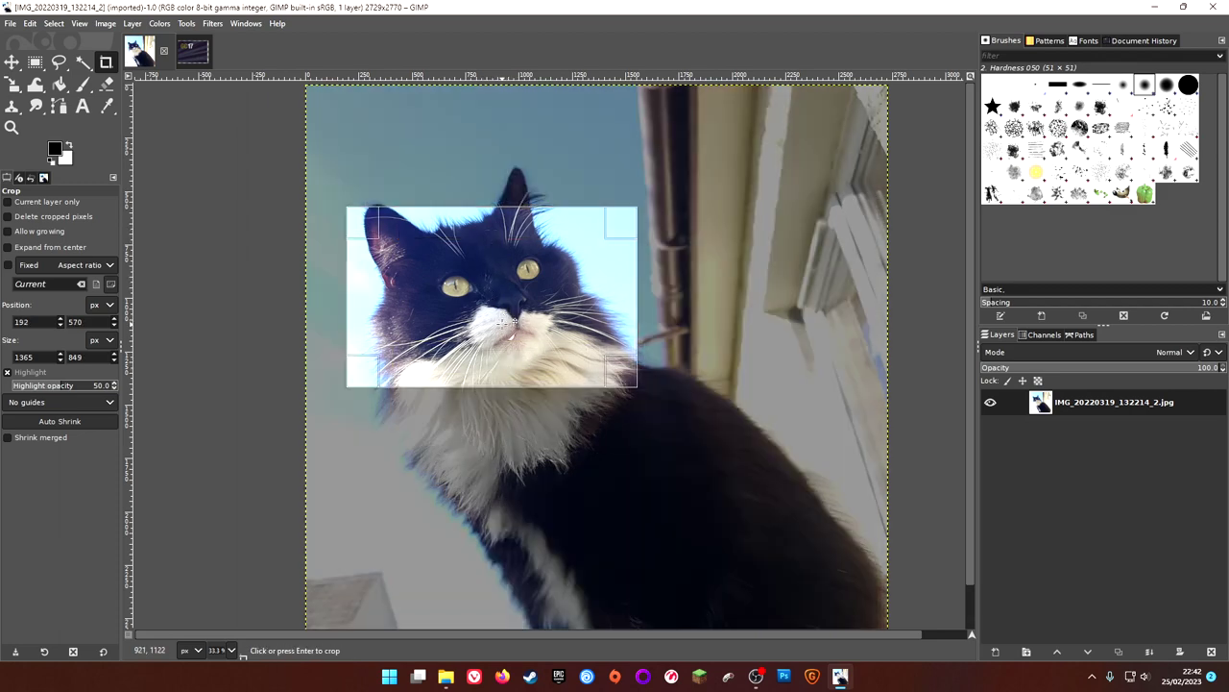
pyautogui.click(492, 327)
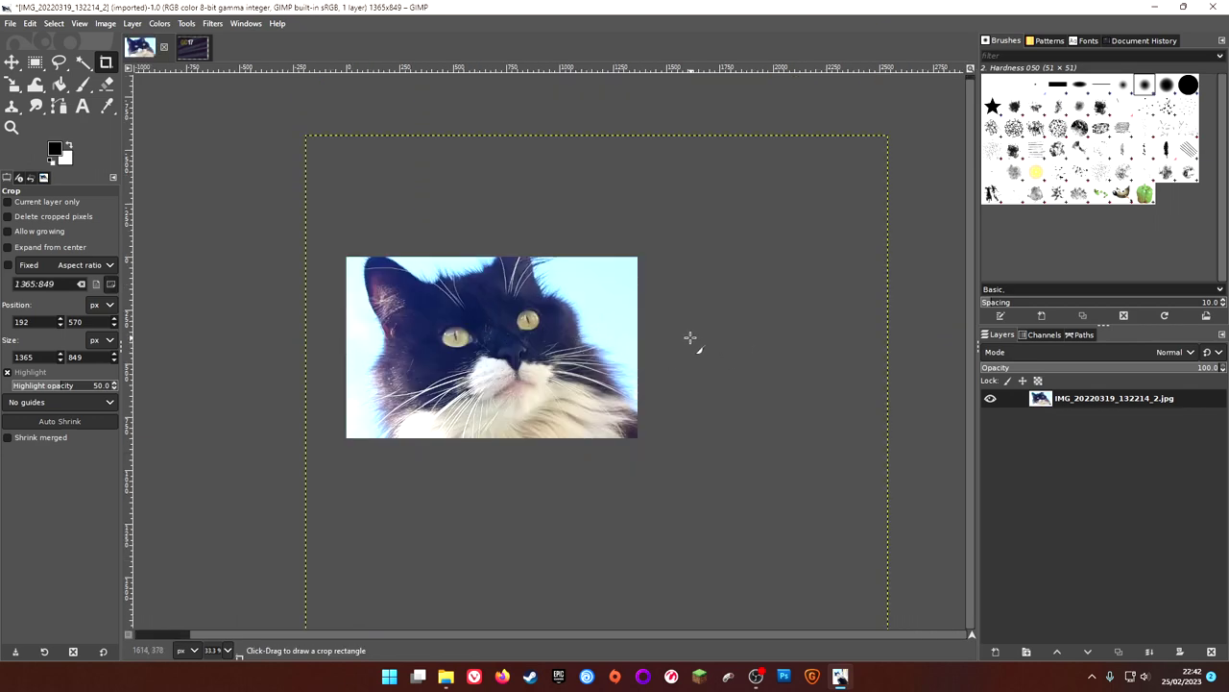
pyautogui.scroll(-1, 704, 331)
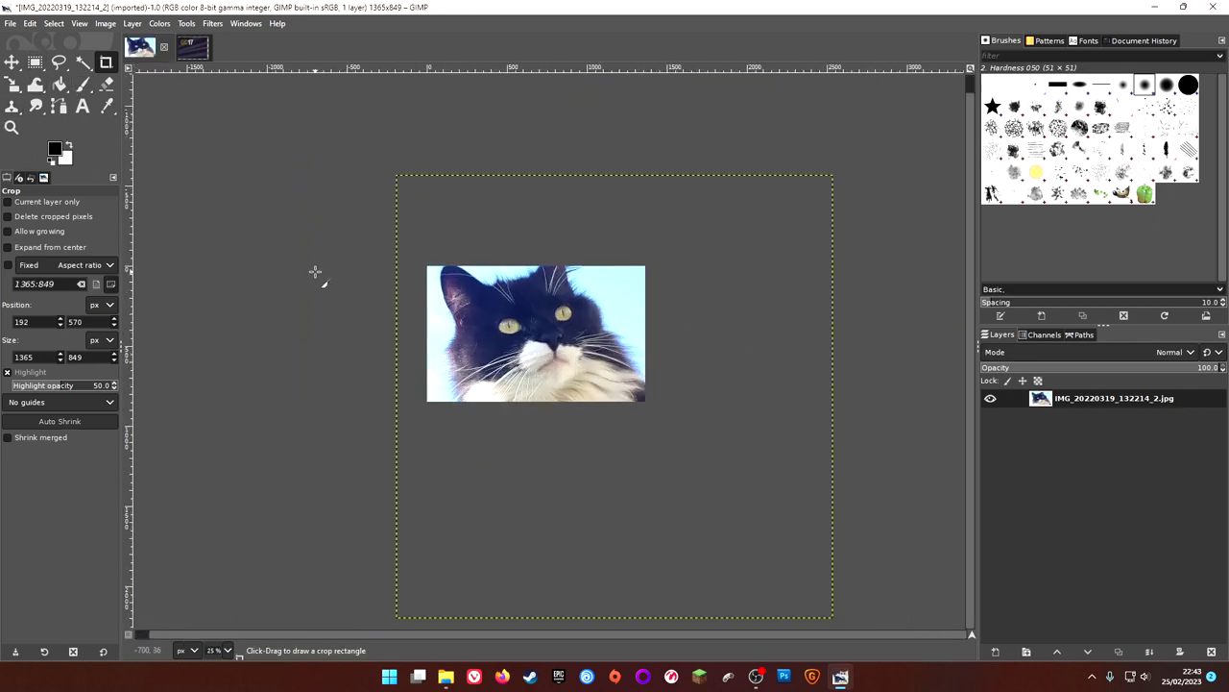
pyautogui.click(12, 62)
pyautogui.click(35, 63)
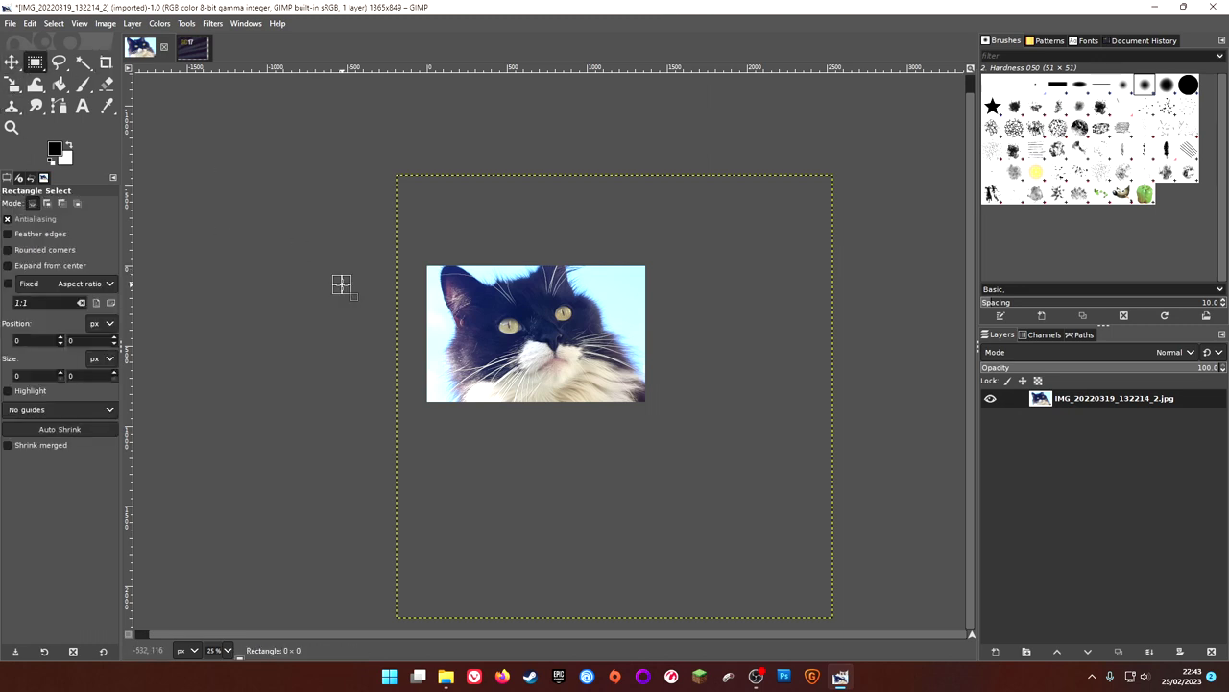
pyautogui.click(12, 63)
pyautogui.moveTo(573, 357); pyautogui.dragTo(688, 400)
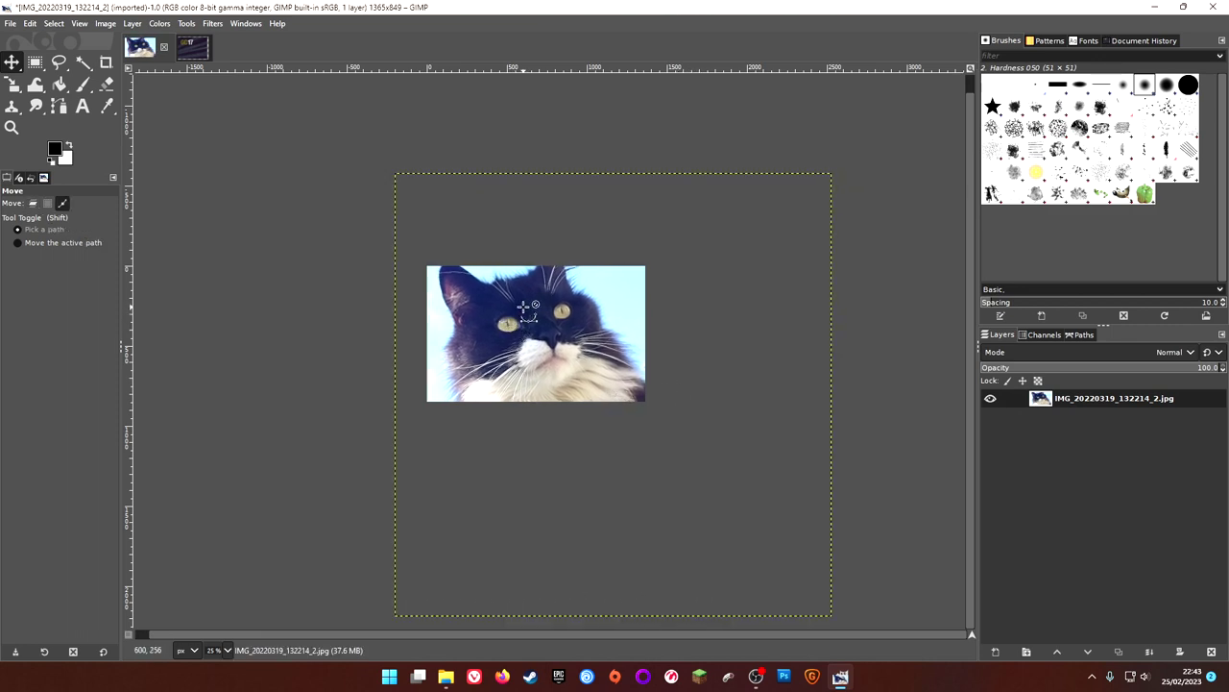
pyautogui.scroll(2, 528, 307)
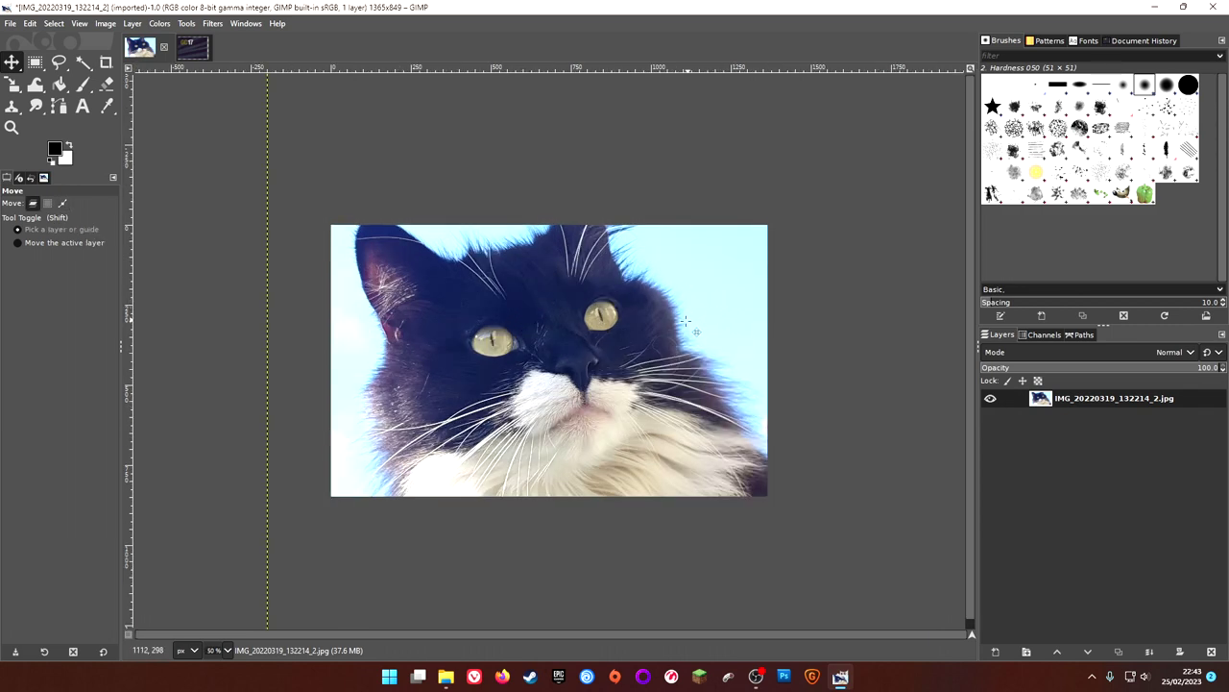
pyautogui.scroll(-1, 680, 326)
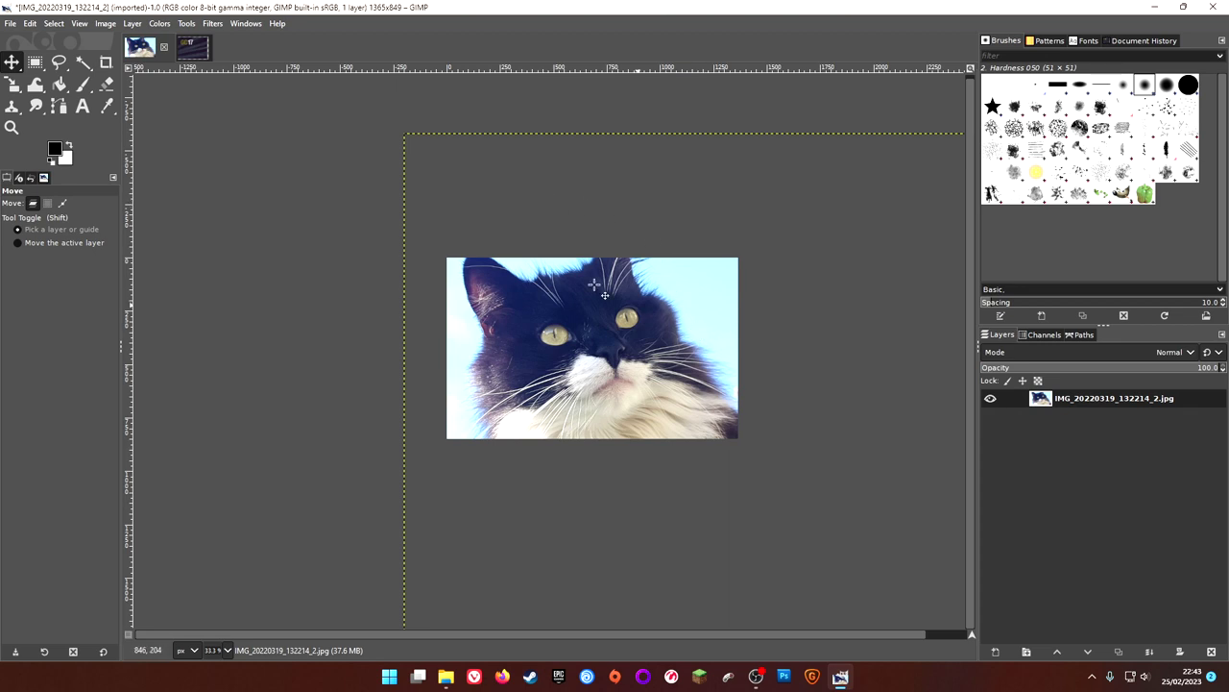
# - Switch to the gamescom_2017.dds texture and check its canvas width and height
pyautogui.click(197, 54)
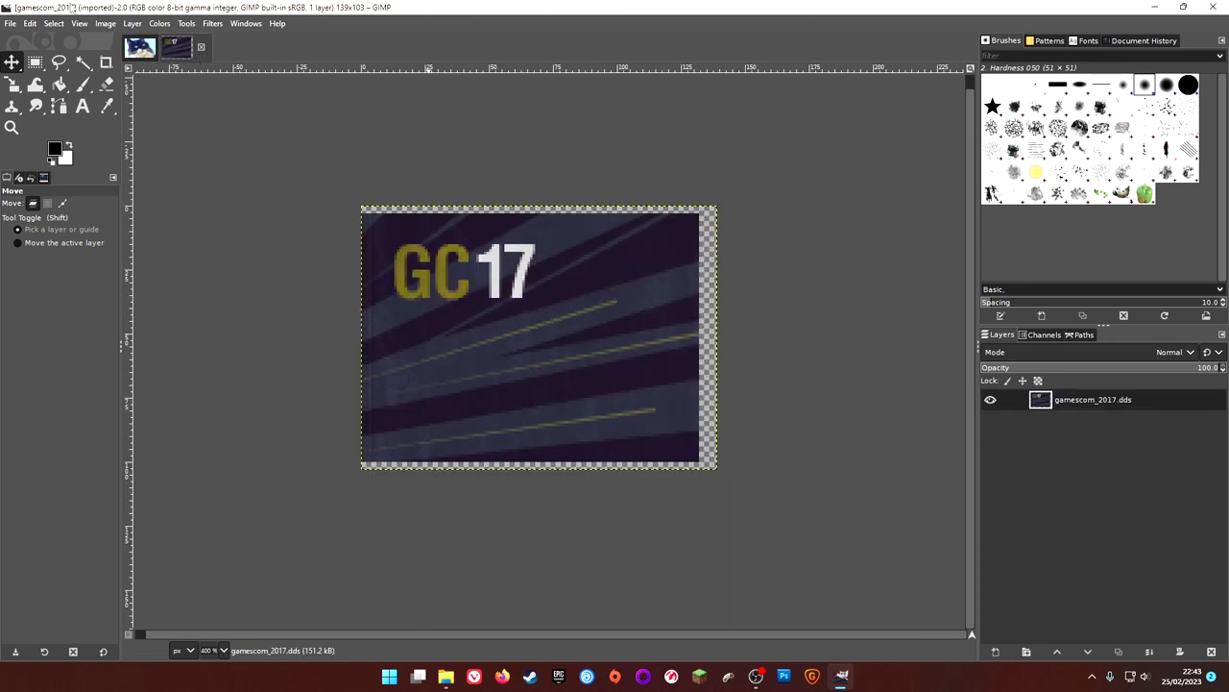
pyautogui.click(99, 26)
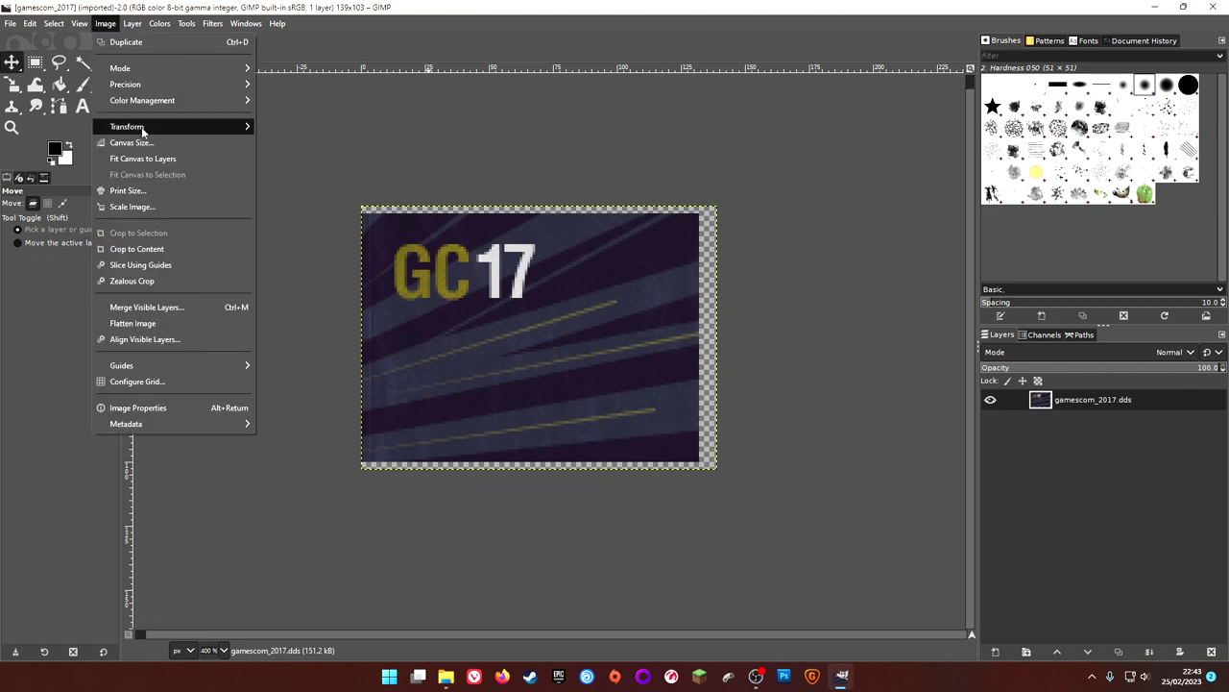
pyautogui.click(141, 144)
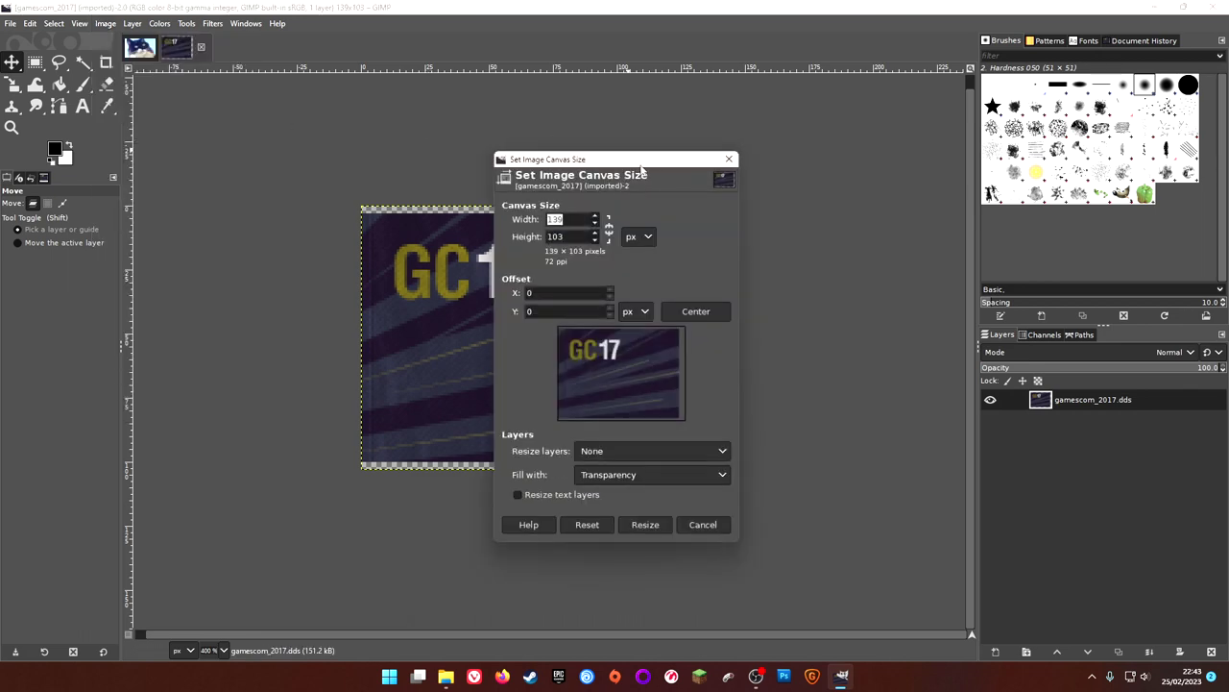
pyautogui.moveTo(642, 169); pyautogui.dragTo(872, 162)
pyautogui.click(811, 213)
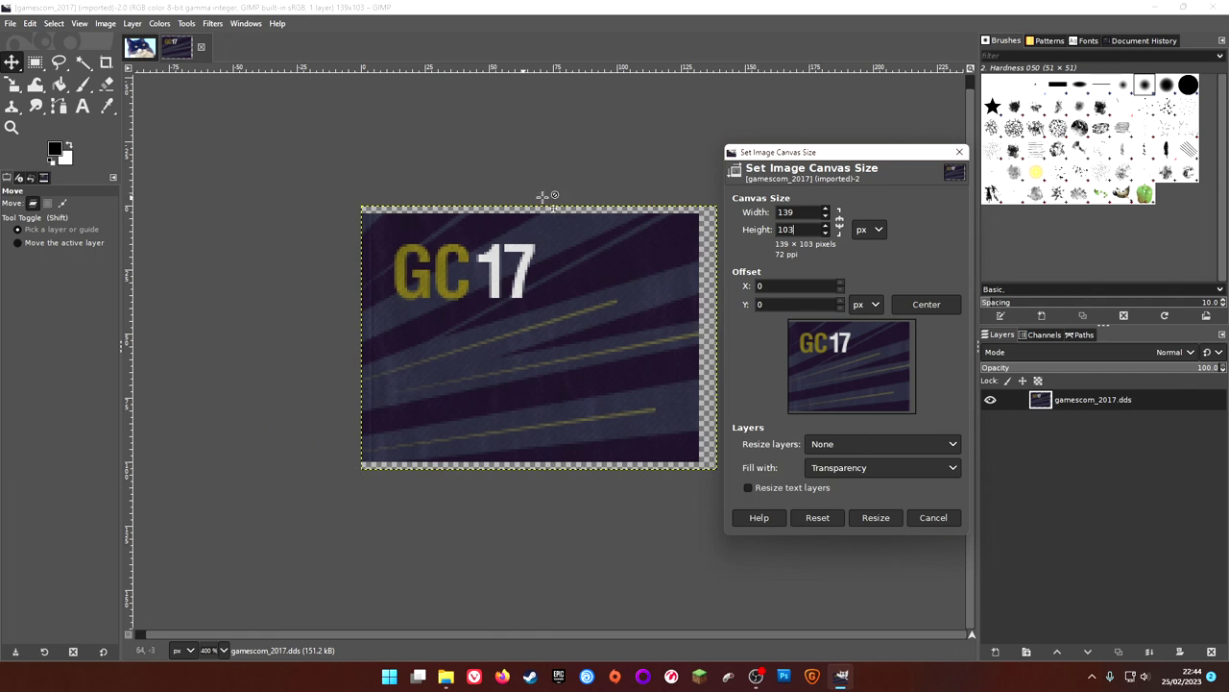
pyautogui.click(958, 154)
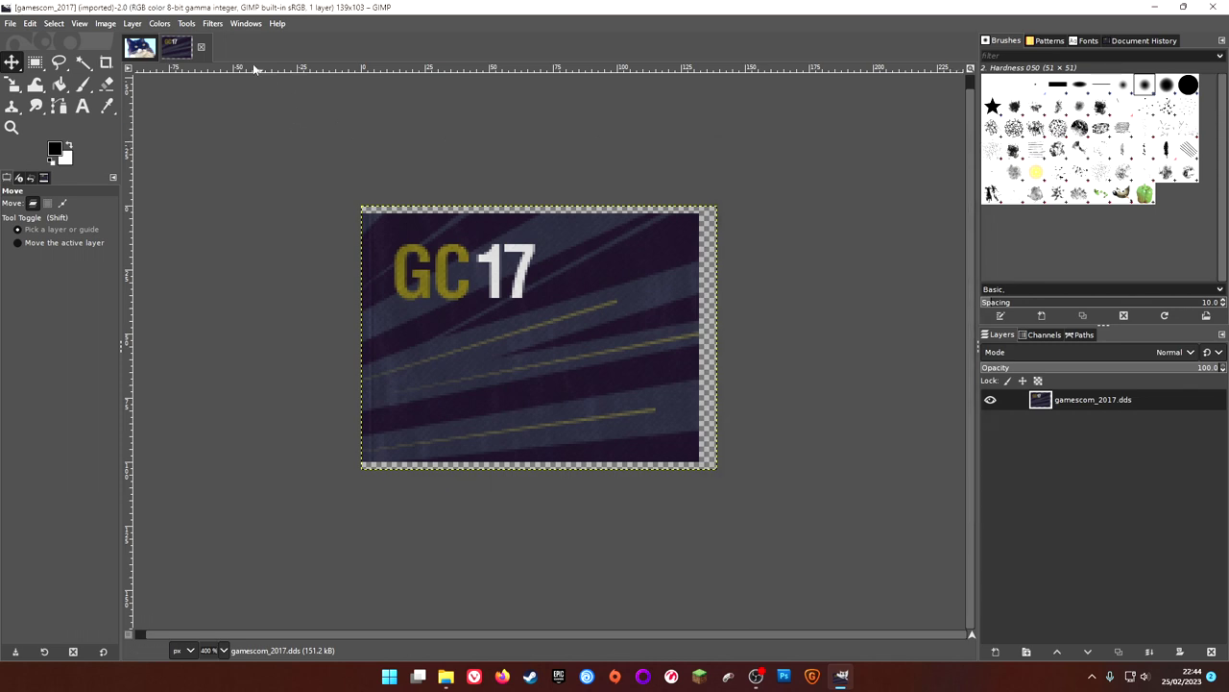
# - Switch back to the cat photo, try fitting its canvas to the layers, and undo that change
pyautogui.click(145, 51)
pyautogui.click(106, 23)
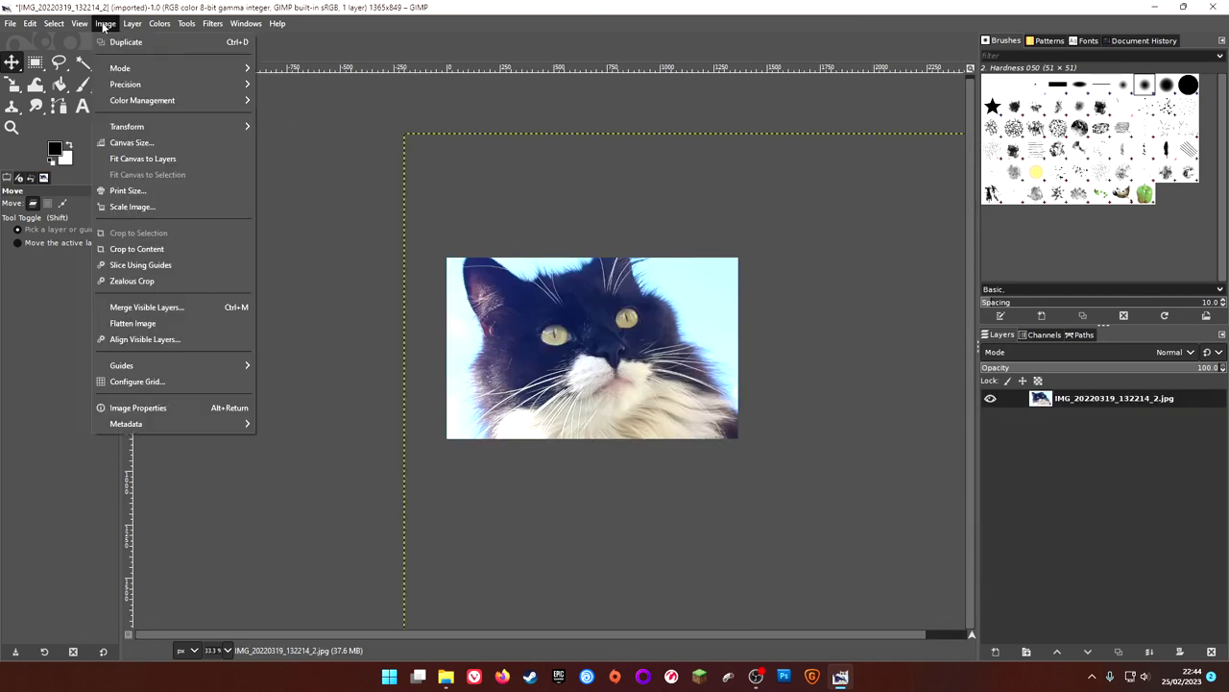
pyautogui.click(195, 159)
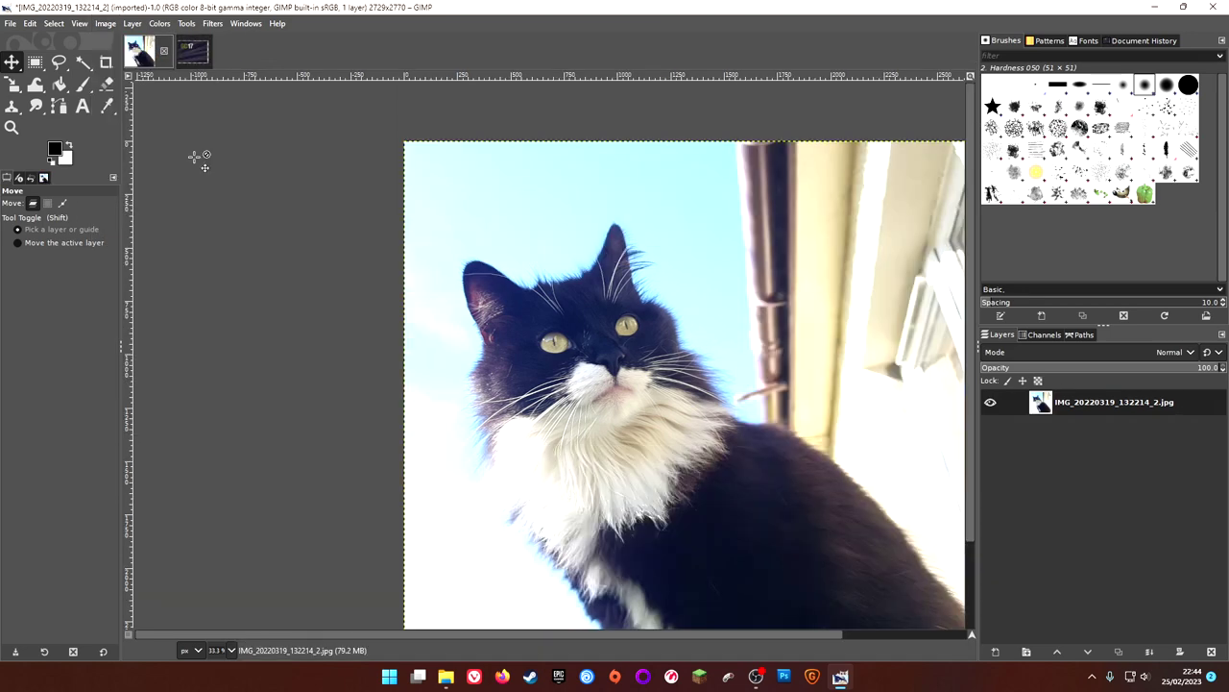
pyautogui.hotkey('ctrl', 'z')
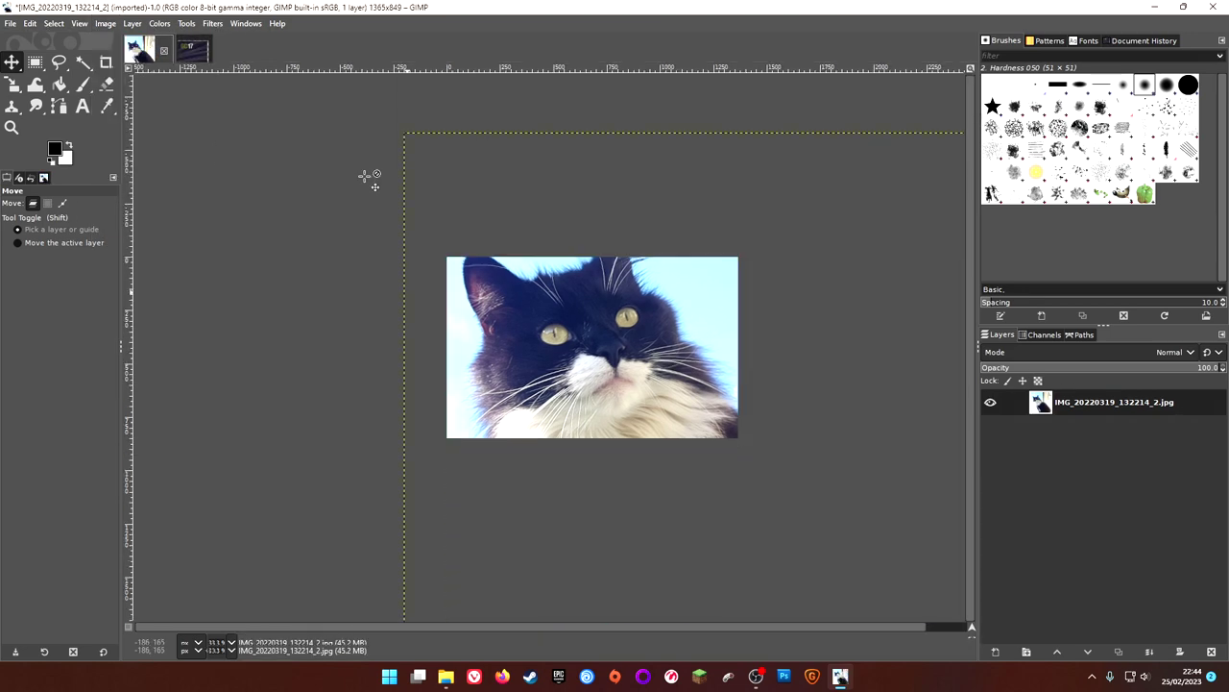
# - Try to trim the cat photo with Crop to Content and Zealous Crop
pyautogui.click(105, 23)
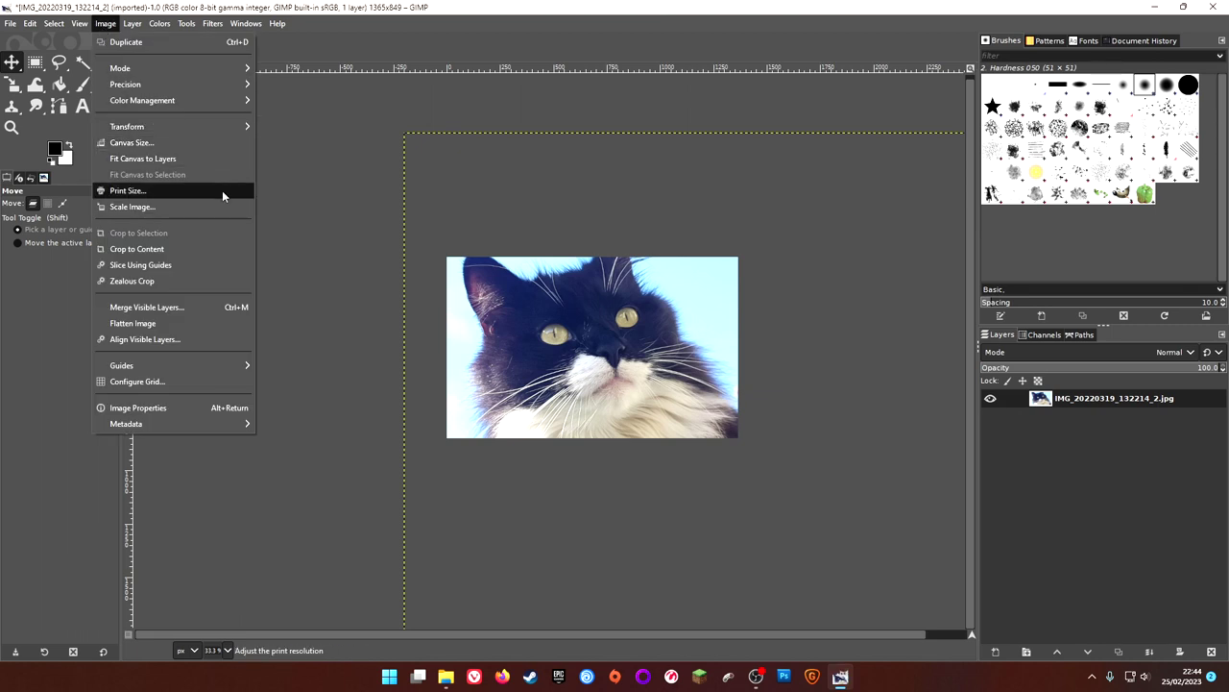
pyautogui.click(171, 249)
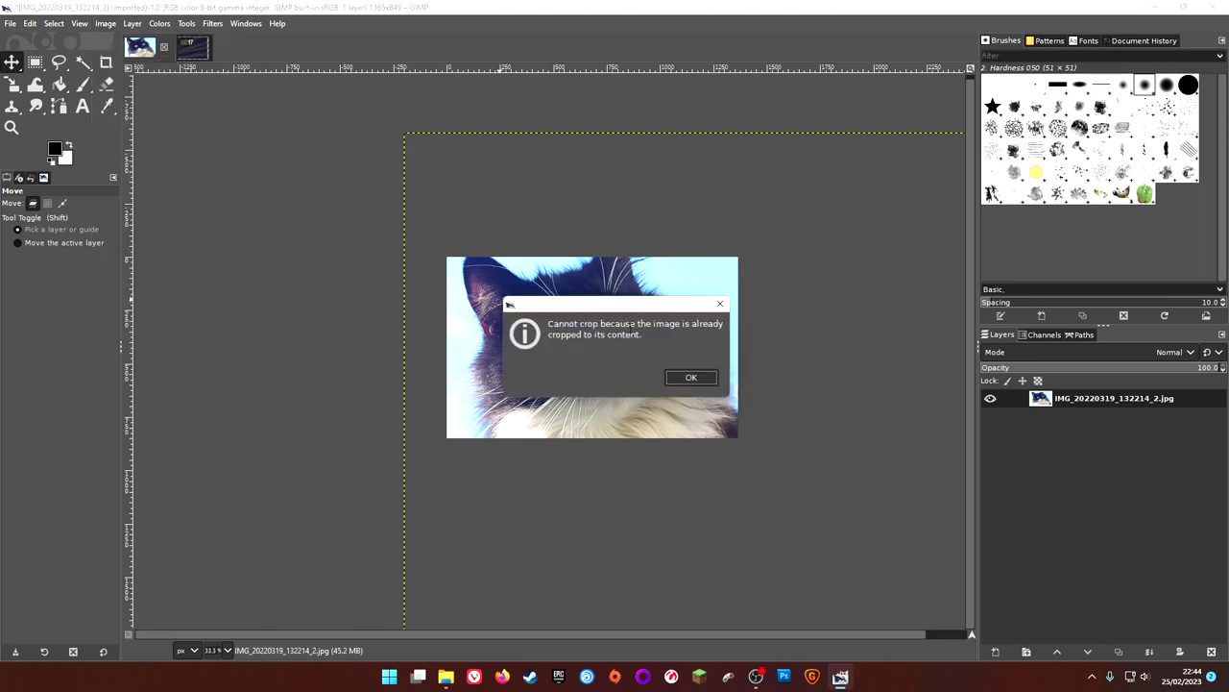
pyautogui.click(689, 377)
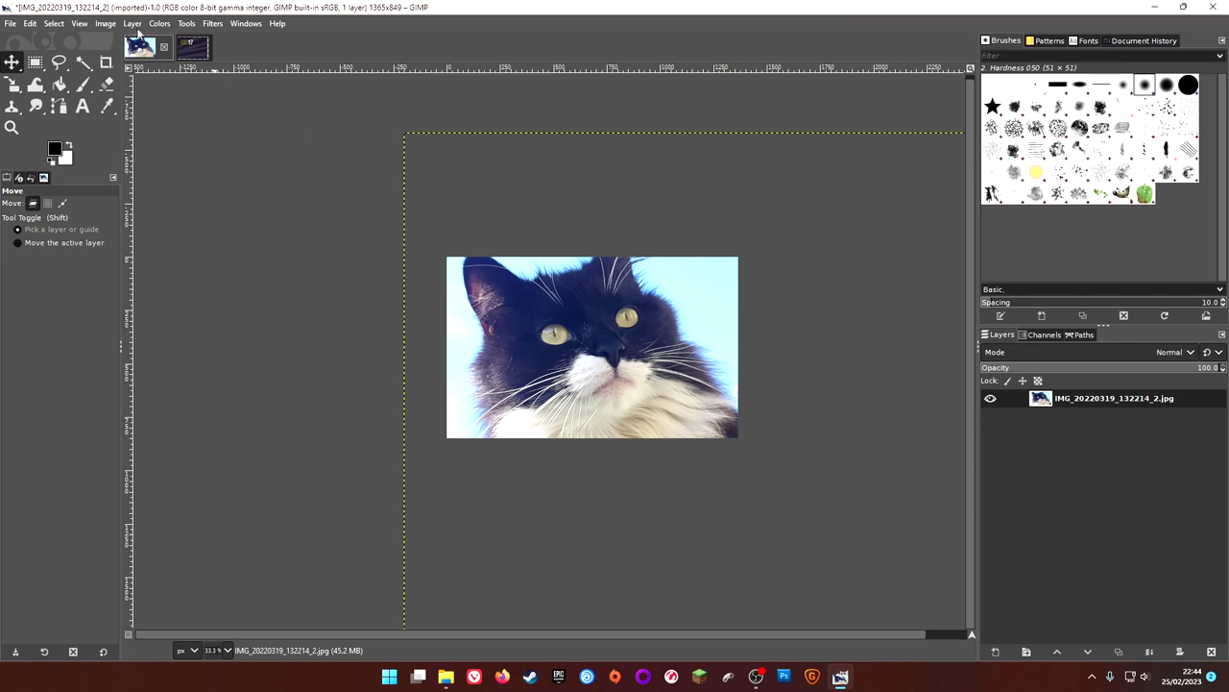
pyautogui.click(108, 25)
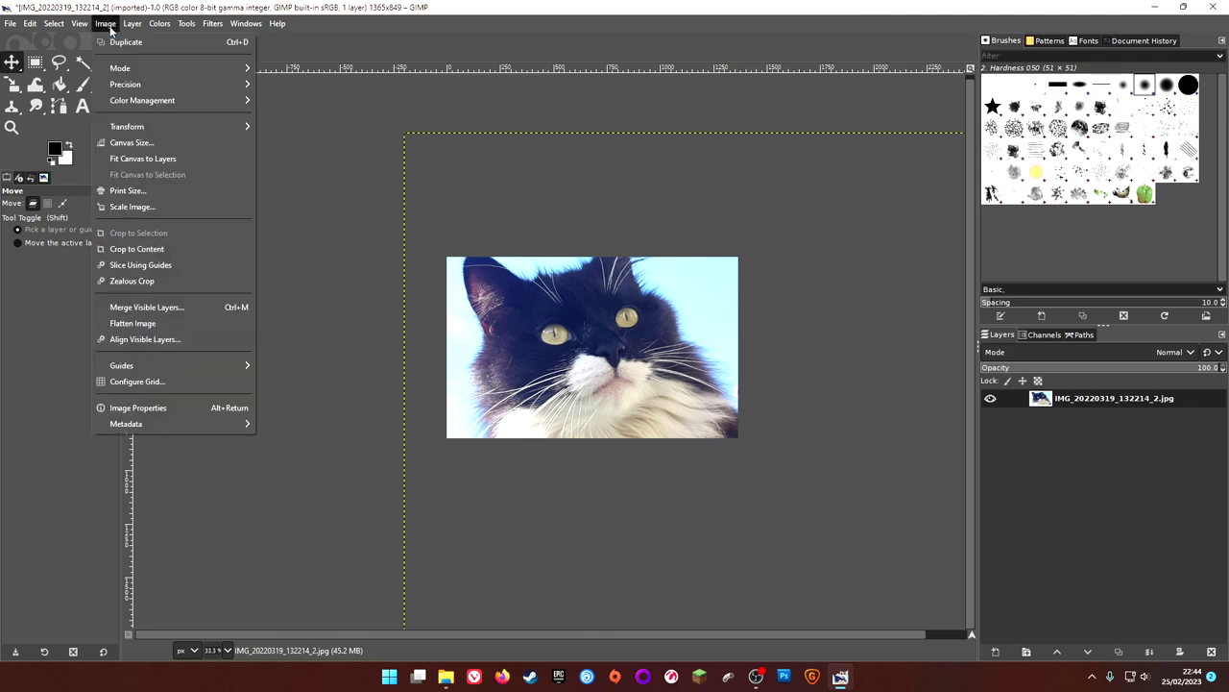
pyautogui.click(214, 280)
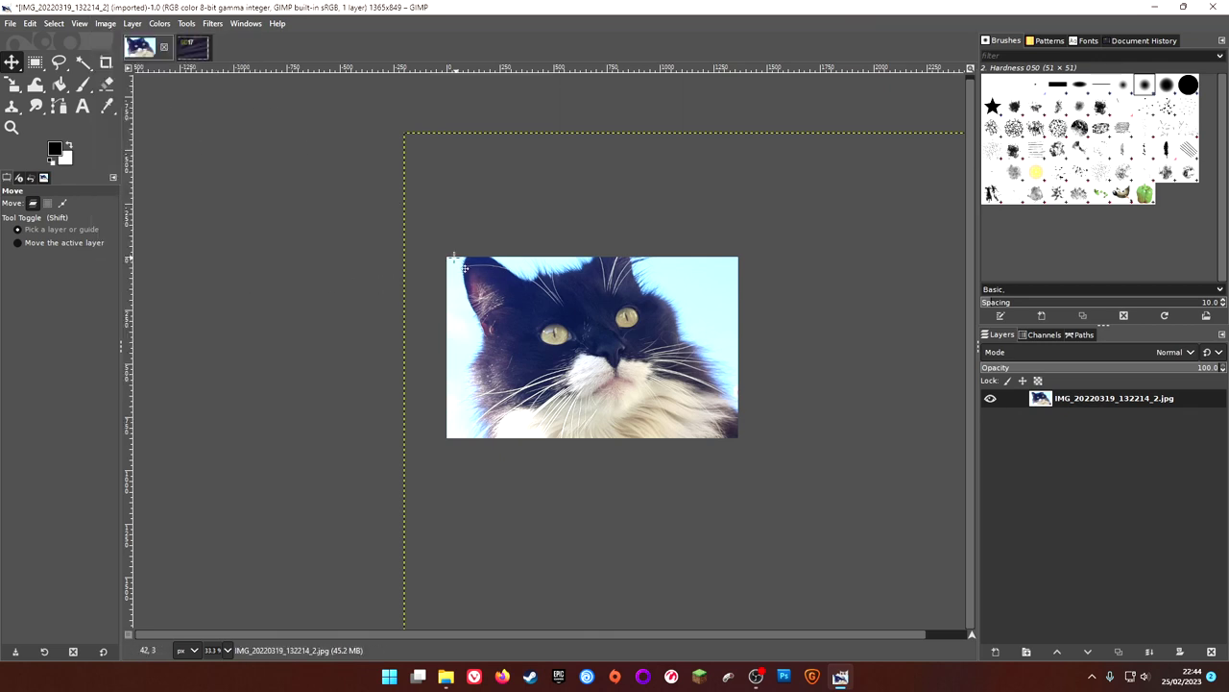
# - Nudge the cat photo layer slightly up and to the left within the canvas, and flatten the image
pyautogui.moveTo(447, 258); pyautogui.dragTo(420, 228)
pyautogui.moveTo(706, 360); pyautogui.dragTo(704, 362)
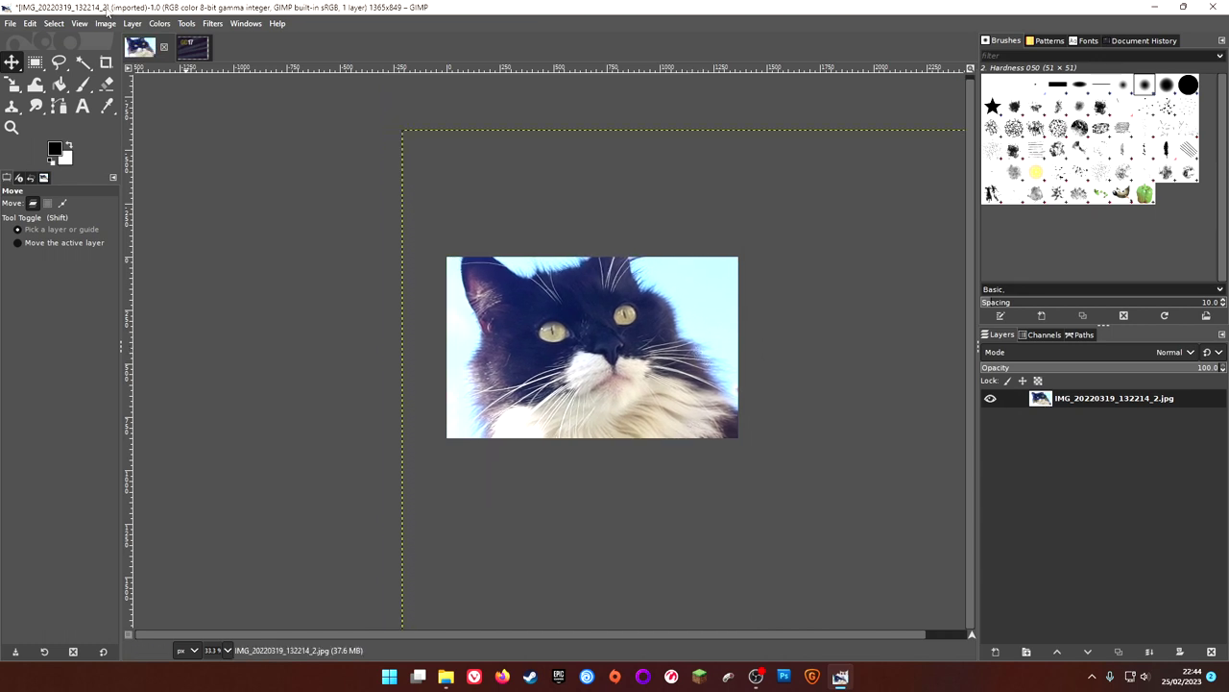
pyautogui.click(105, 23)
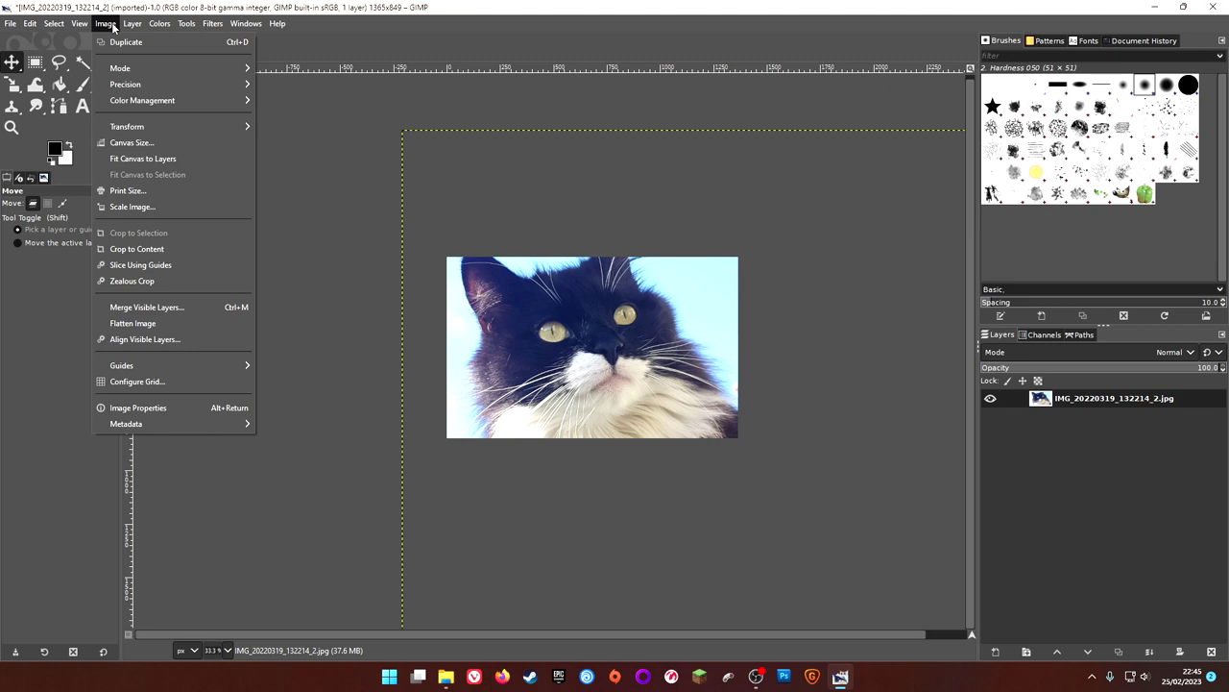
pyautogui.moveTo(131, 23)
pyautogui.click(1074, 401)
pyautogui.rightClick(1074, 401)
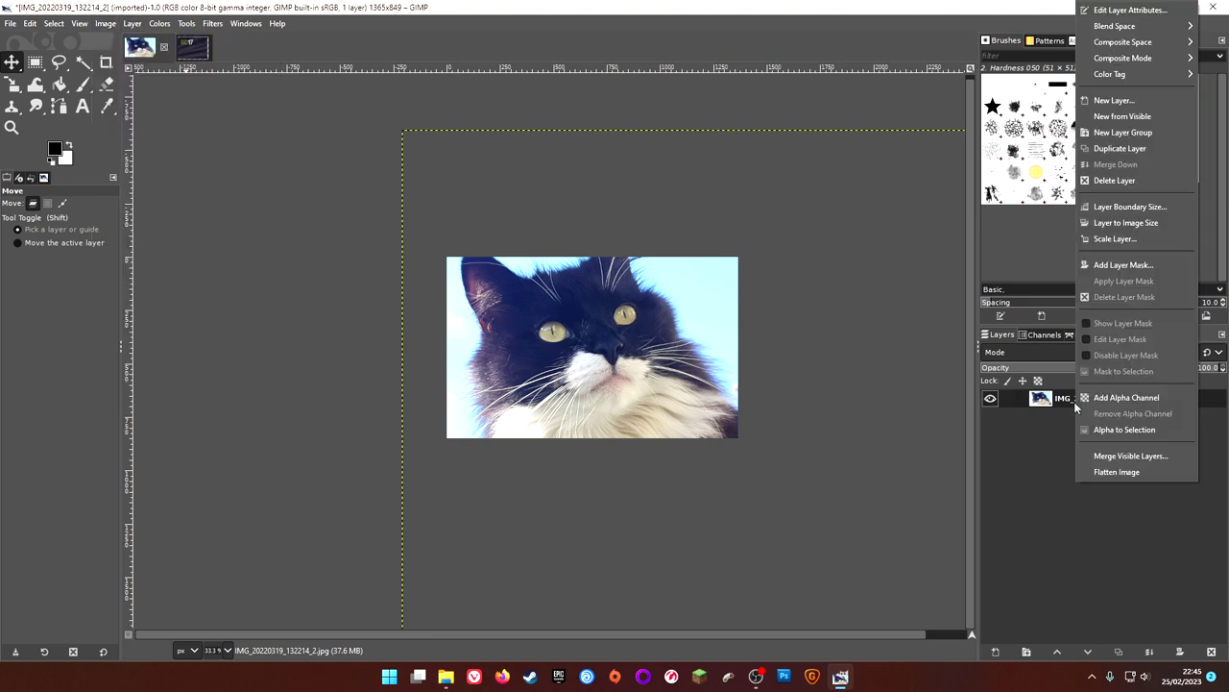
pyautogui.click(1137, 472)
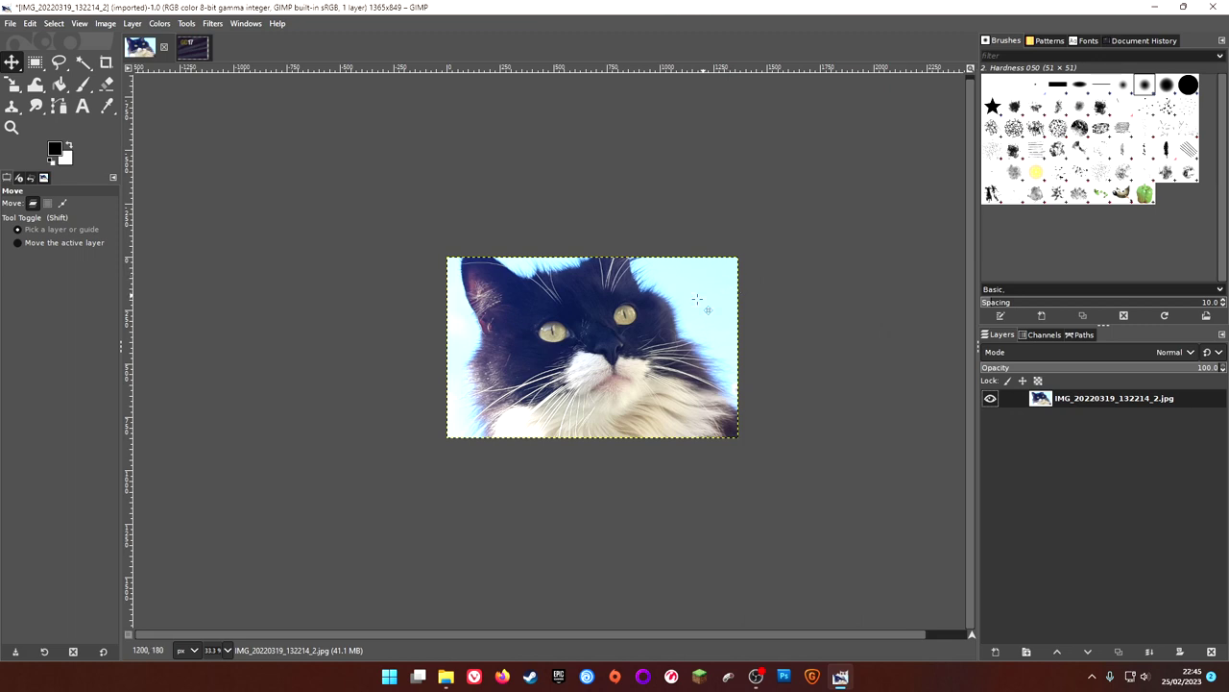
# - Check the canvas size settings of the flattened cat photo
pyautogui.rightClick(659, 325)
pyautogui.click(558, 161)
pyautogui.click(106, 24)
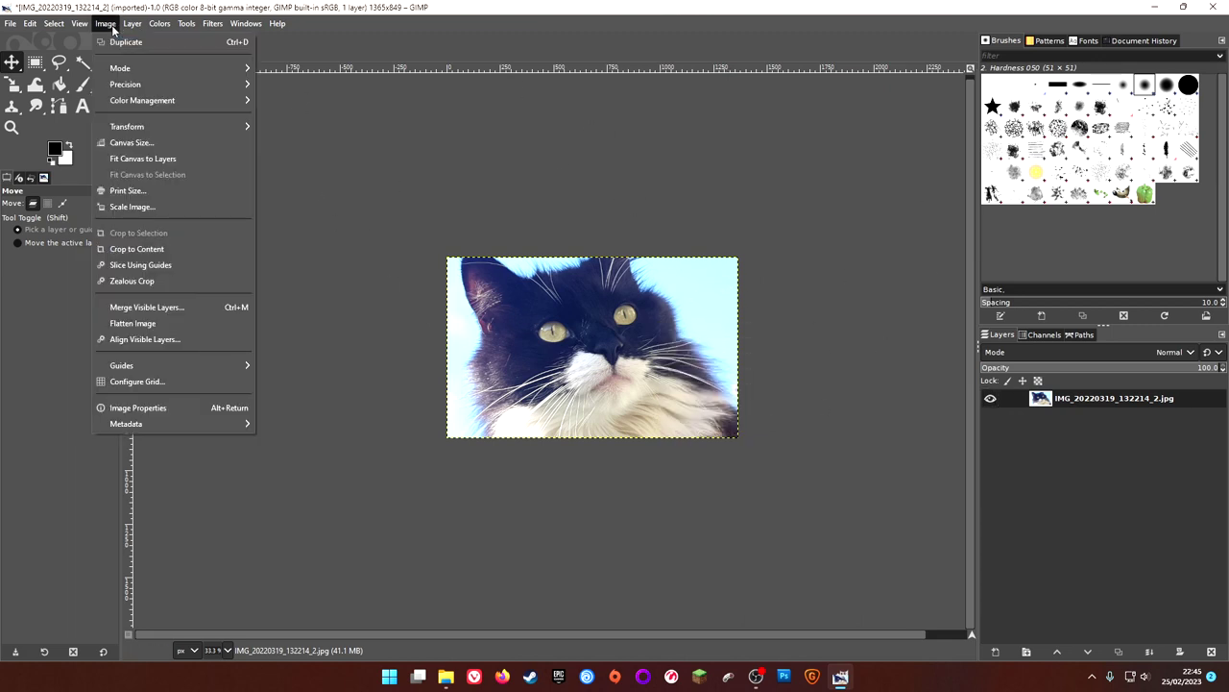
pyautogui.click(133, 143)
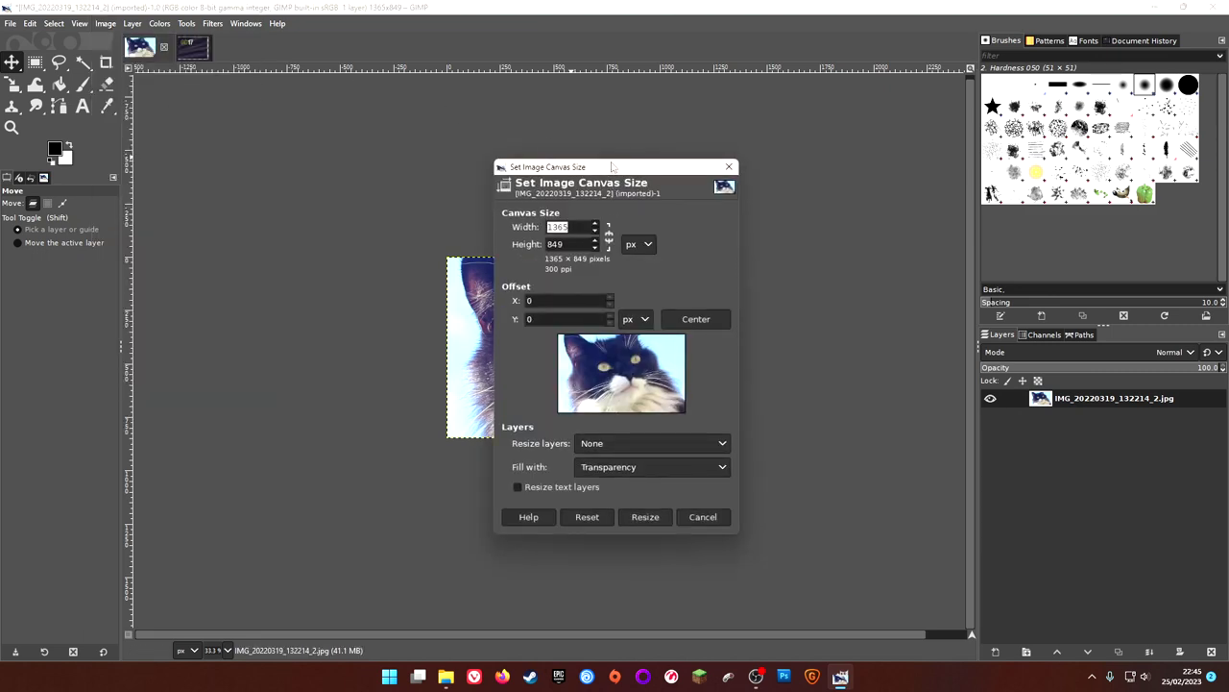
pyautogui.moveTo(610, 166); pyautogui.dragTo(881, 206)
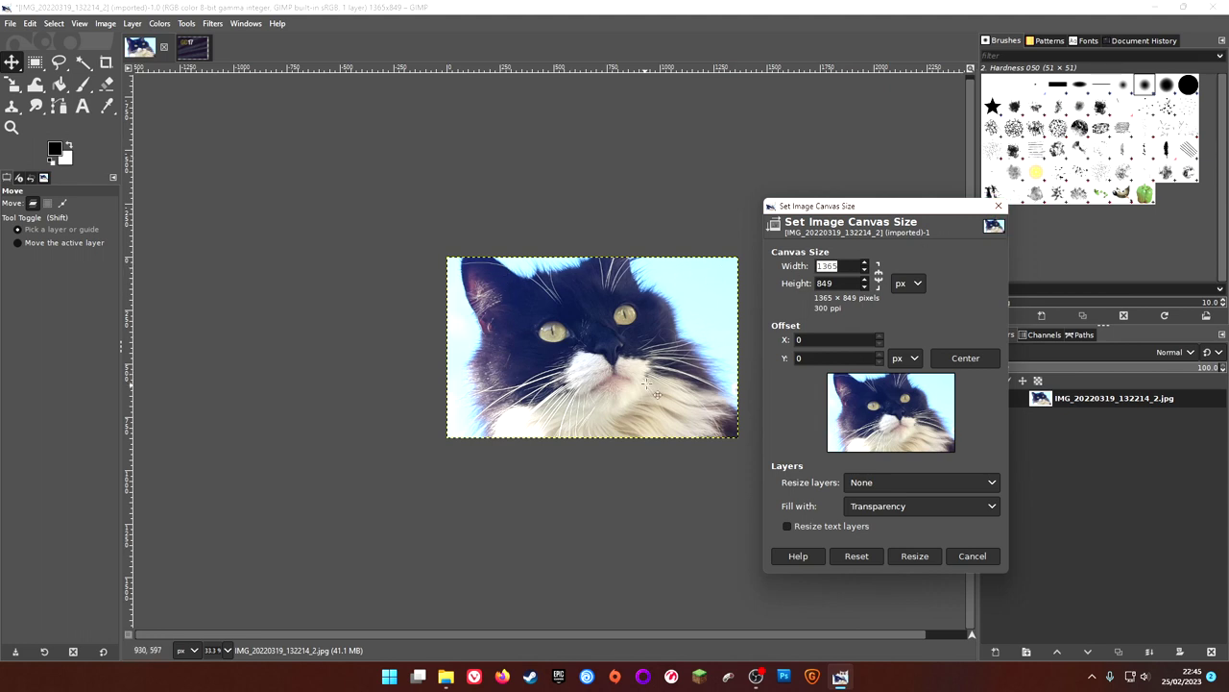
pyautogui.click(1002, 206)
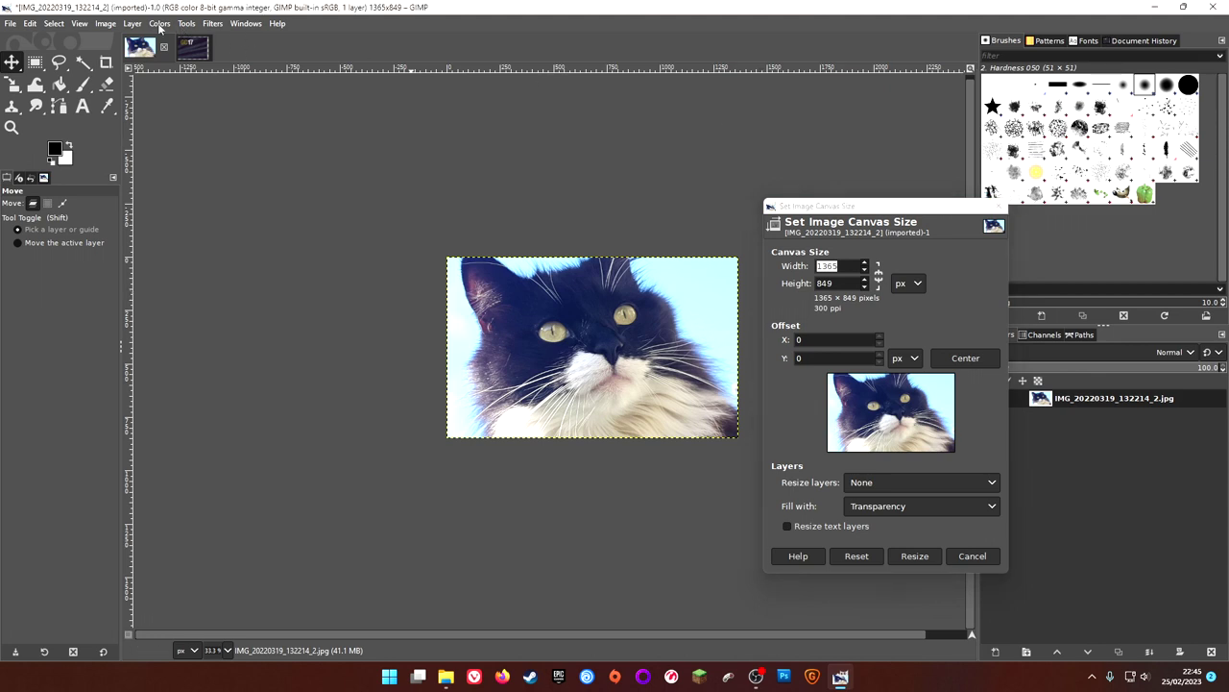
# - Try to scale the cat photo to a width of 139 px with its proportions unlinked
pyautogui.click(106, 25)
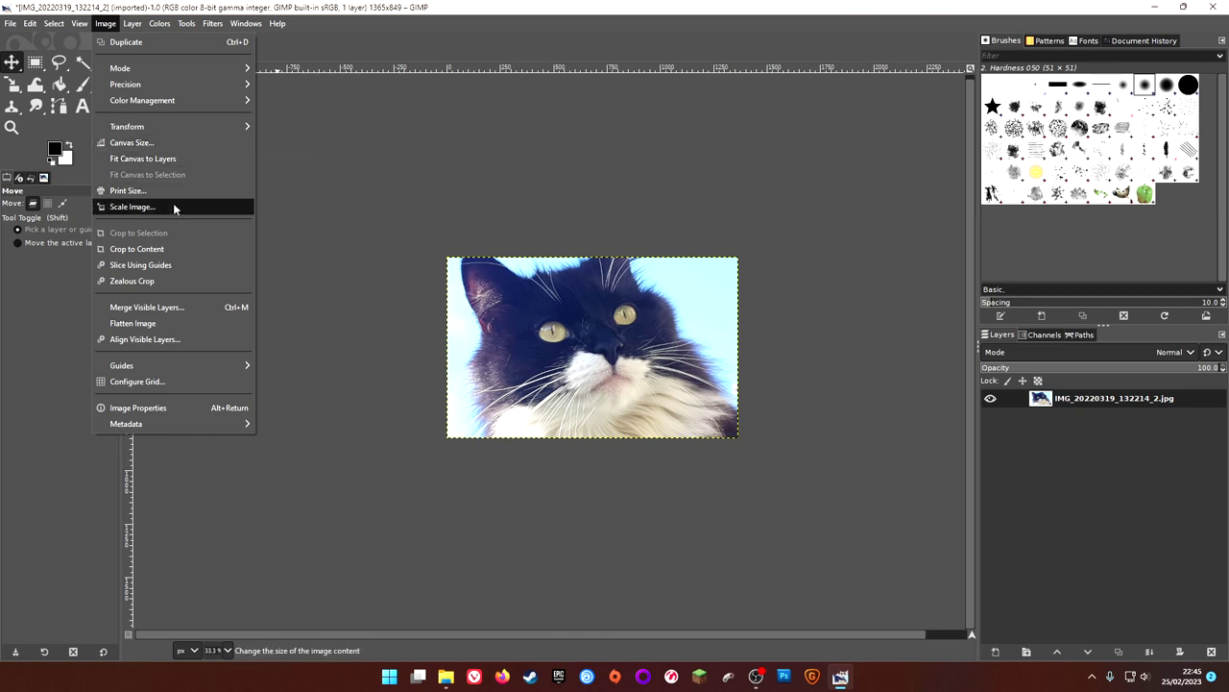
pyautogui.click(131, 207)
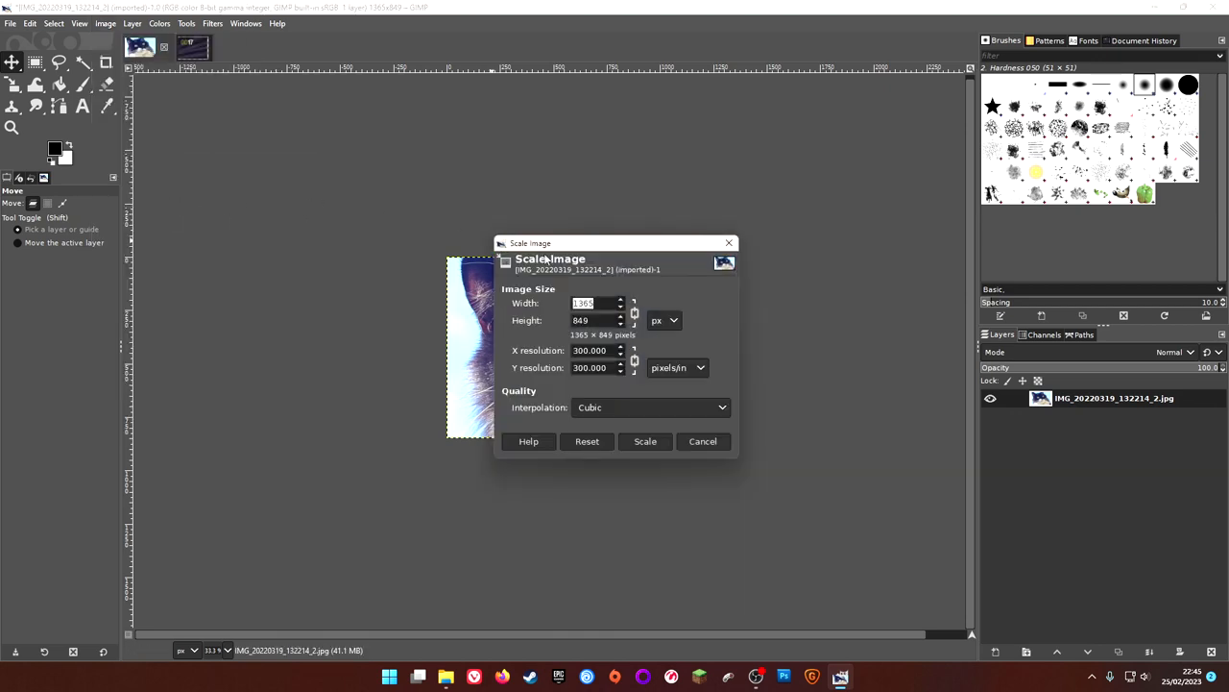
pyautogui.moveTo(576, 242); pyautogui.dragTo(842, 228)
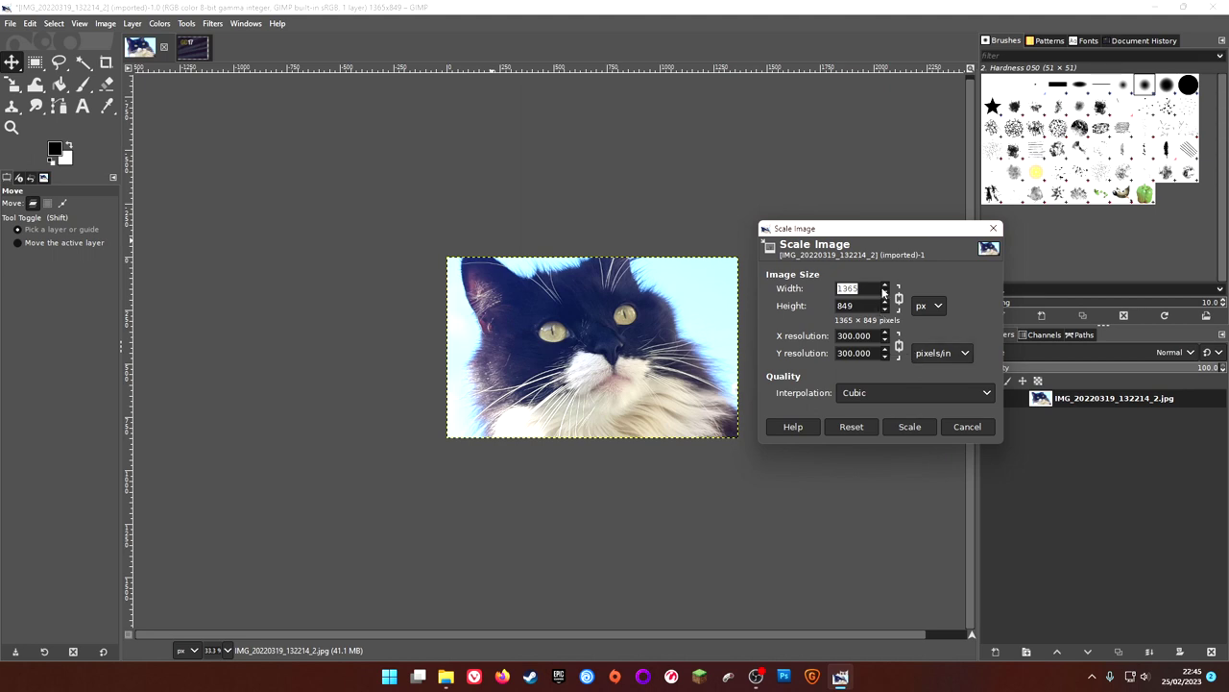
pyautogui.write('13')
pyautogui.click(902, 303)
pyautogui.write('9')
pyautogui.click(900, 299)
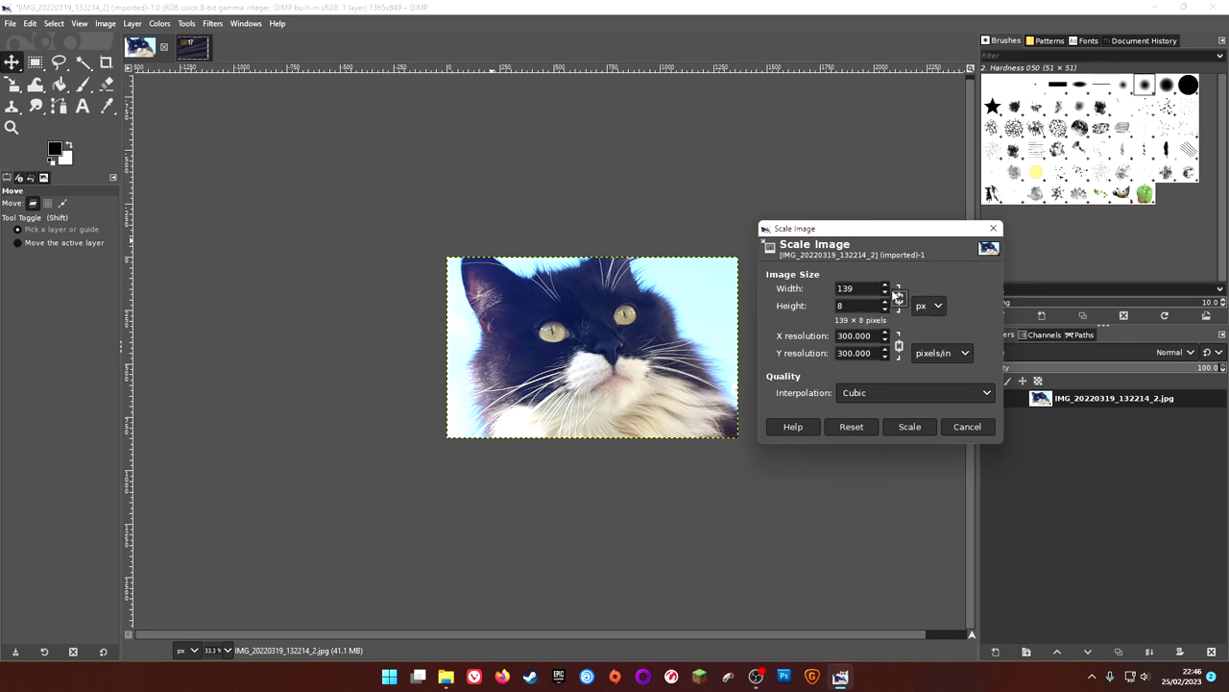
# - Try scaling the cat photo with a different height and unit, and undo the scaling
pyautogui.click(900, 300)
pyautogui.click(858, 305)
pyautogui.click(899, 299)
pyautogui.click(857, 305)
pyautogui.press('BackSpace')
pyautogui.write('17')
pyautogui.press('BackSpace')
pyautogui.write('9')
pyautogui.click(926, 305)
pyautogui.click(926, 324)
pyautogui.click(909, 428)
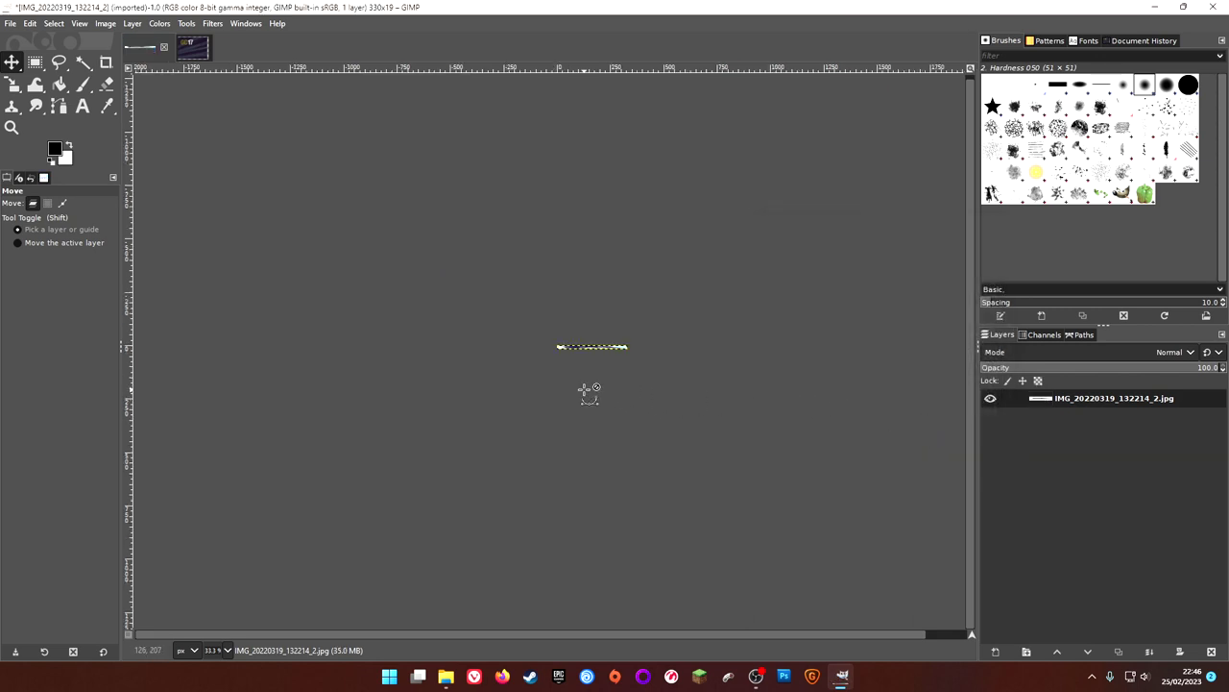
pyautogui.hotkey('ctrl', 'z')
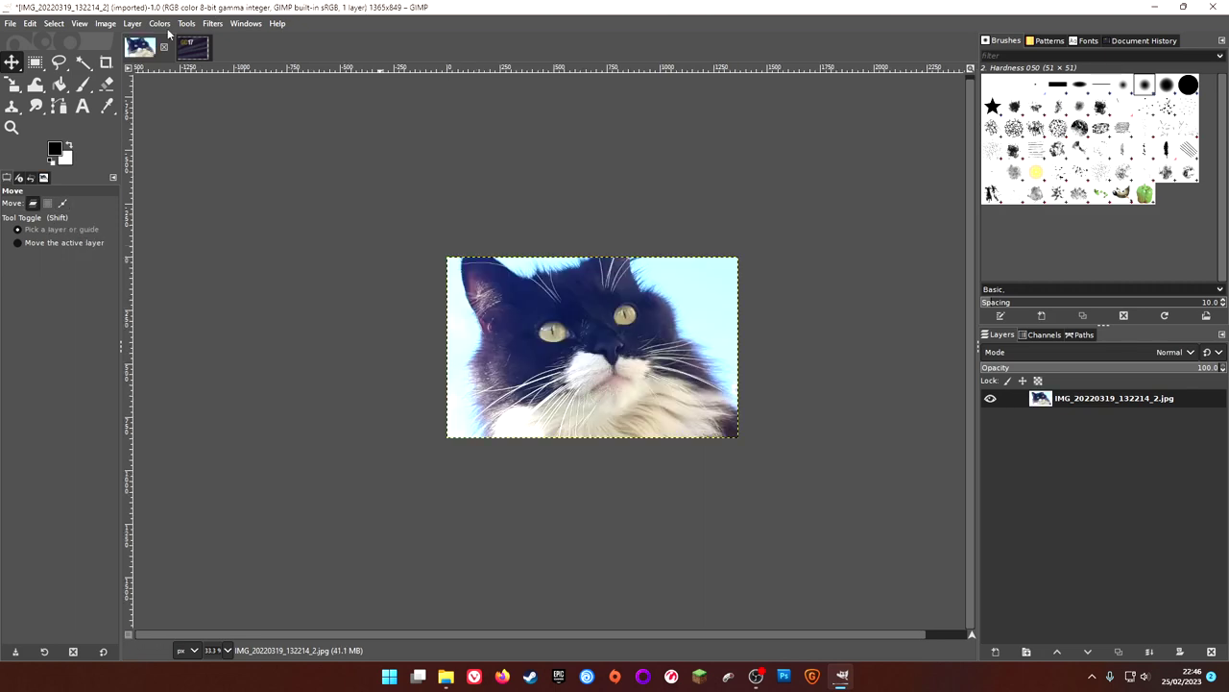
# - Scale the cat photo proportionally to 166 × 103 px, keeping Cubic interpolation, and view it enlarged
pyautogui.click(104, 23)
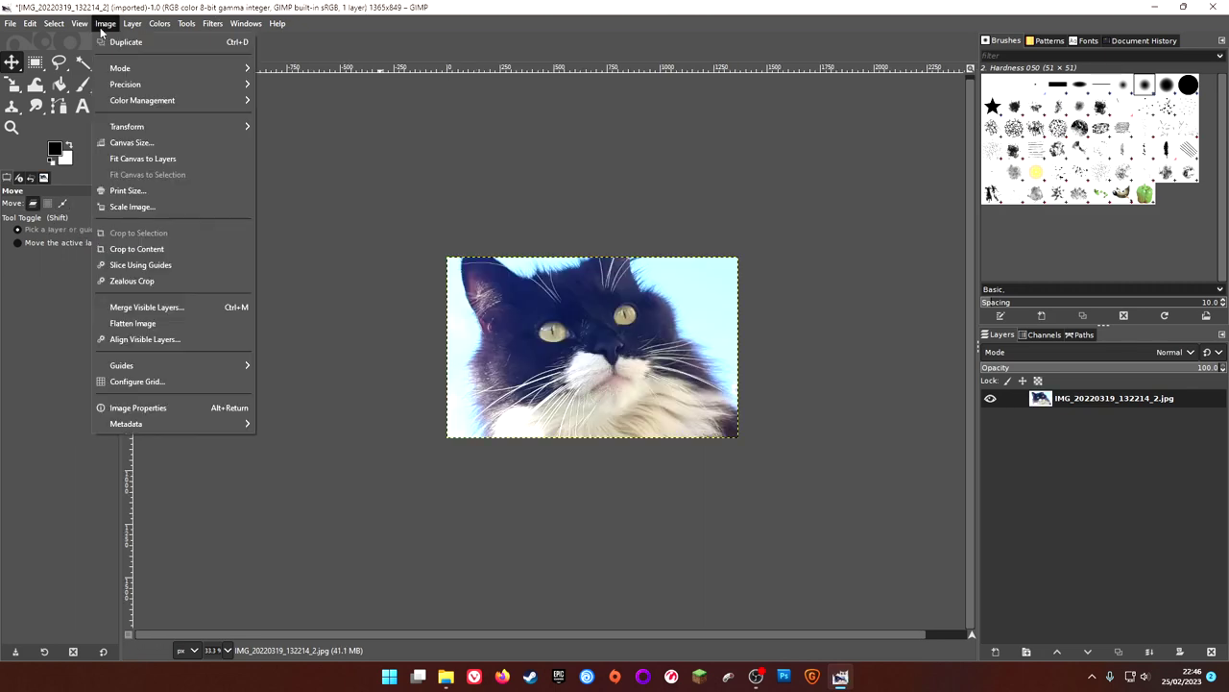
pyautogui.click(167, 211)
pyautogui.moveTo(624, 249); pyautogui.dragTo(850, 285)
pyautogui.press('Tab')
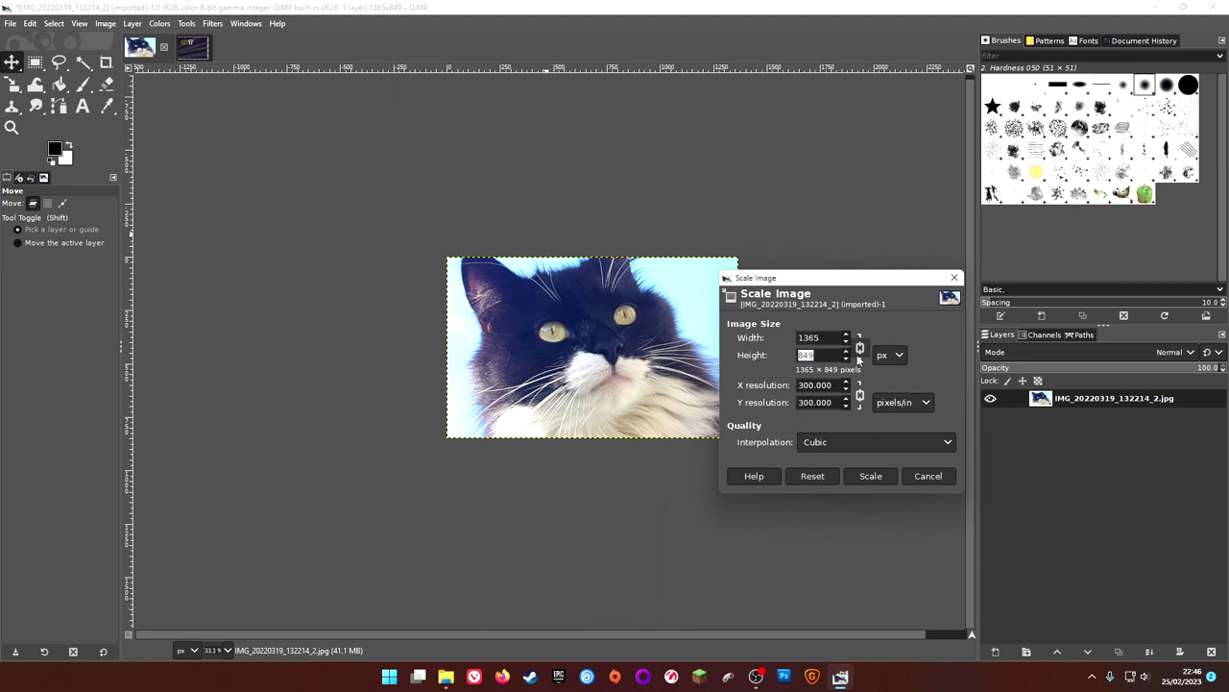
pyautogui.write('18')
pyautogui.press('Return')
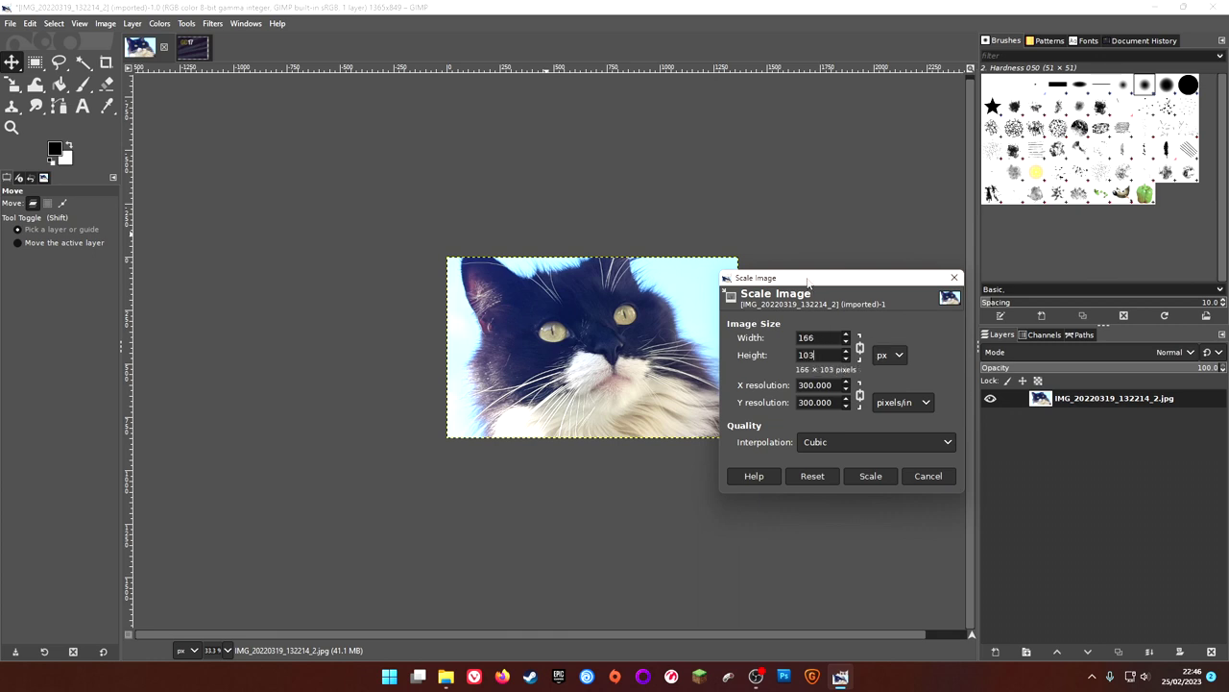
pyautogui.moveTo(812, 279); pyautogui.dragTo(845, 280)
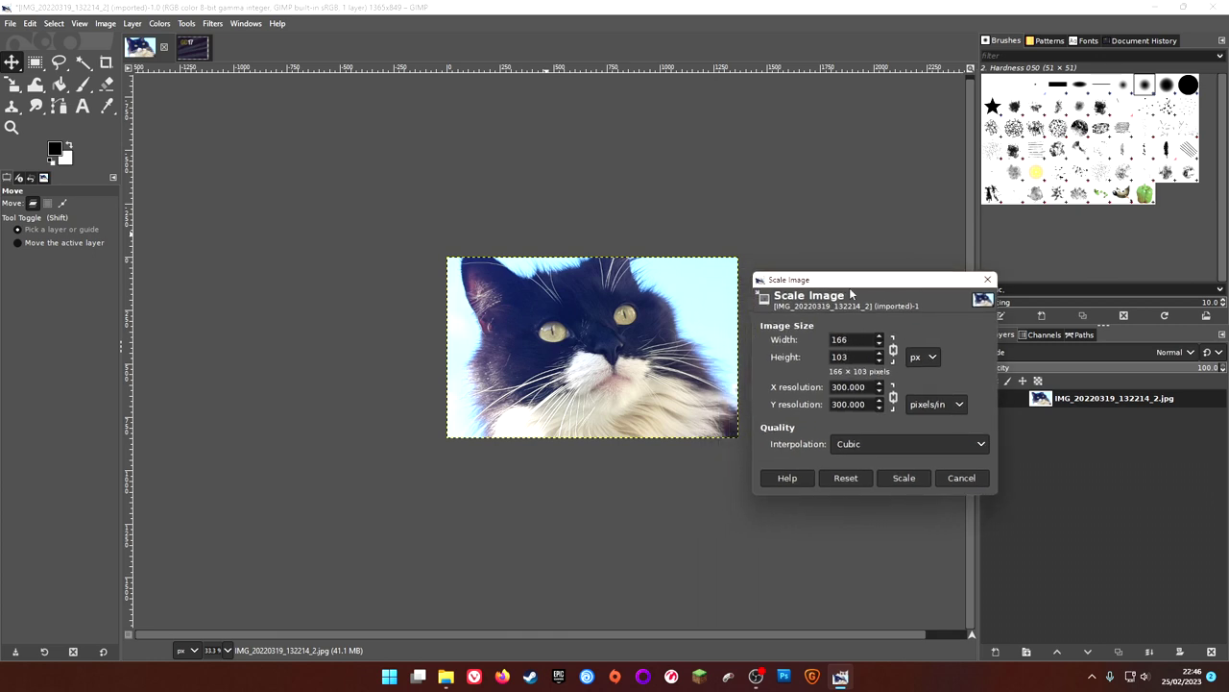
pyautogui.click(843, 340)
pyautogui.click(904, 478)
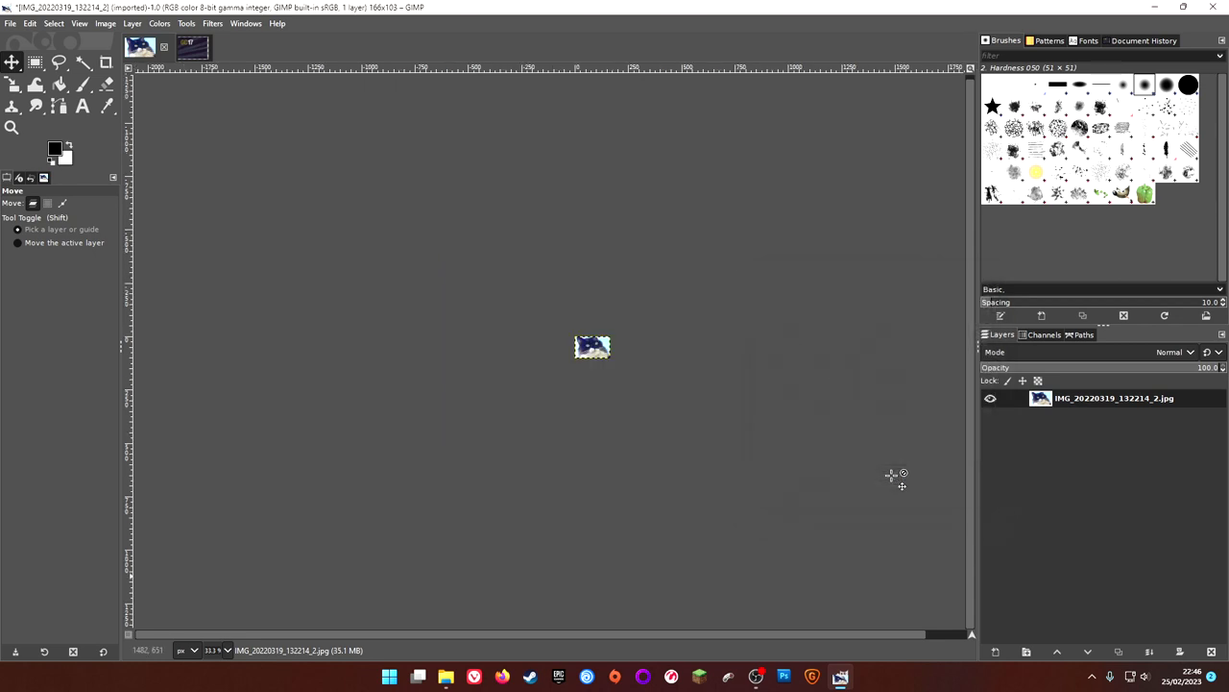
pyautogui.scroll(6, 606, 356)
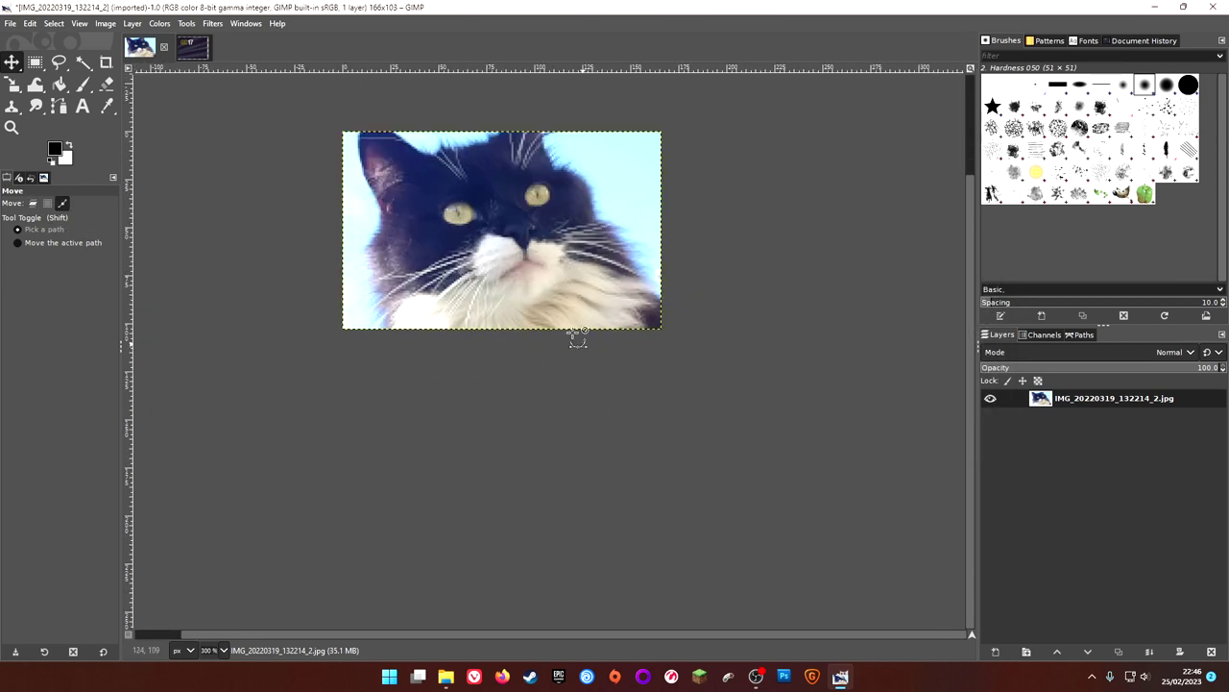
pyautogui.scroll(3, 964, 173)
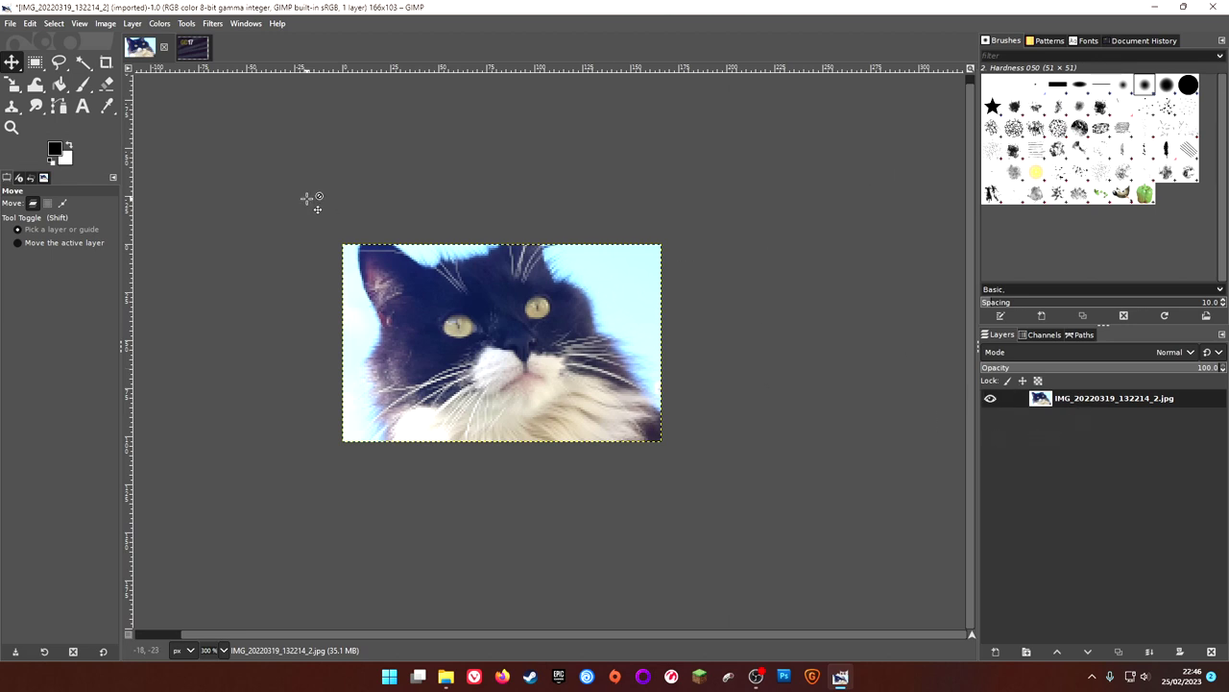
# - Resize the cat photo's canvas to 139 × 103 px with a horizontal offset of -5 px
pyautogui.click(105, 23)
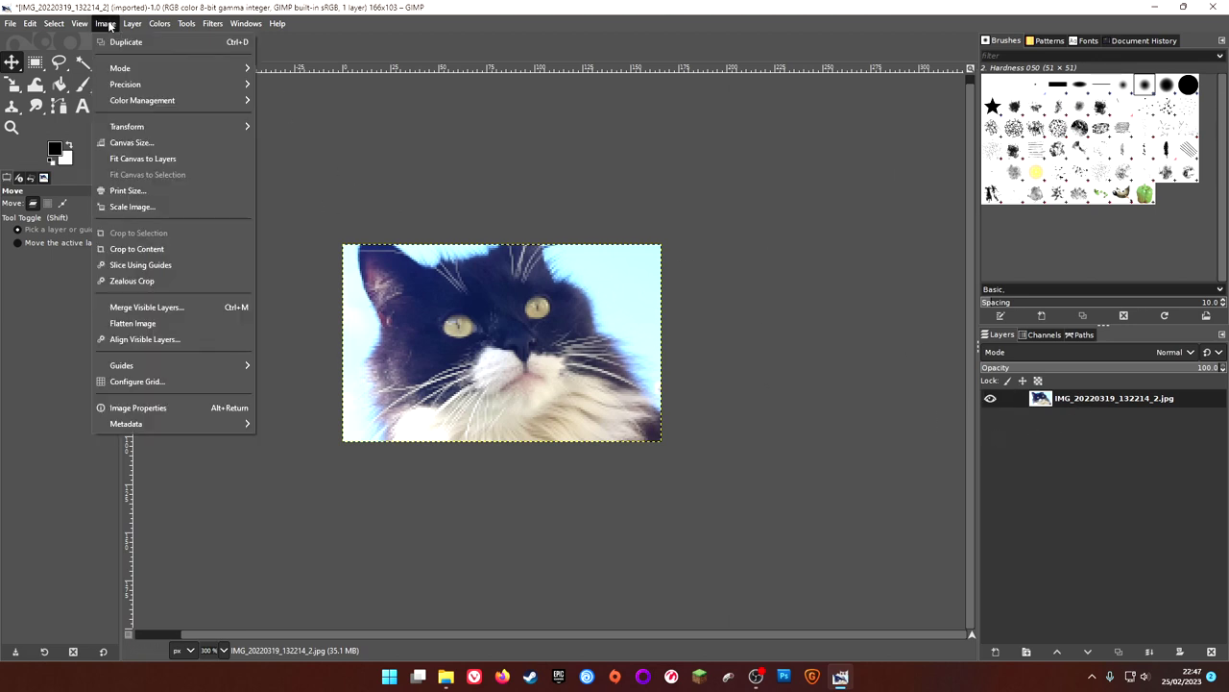
pyautogui.moveTo(129, 26)
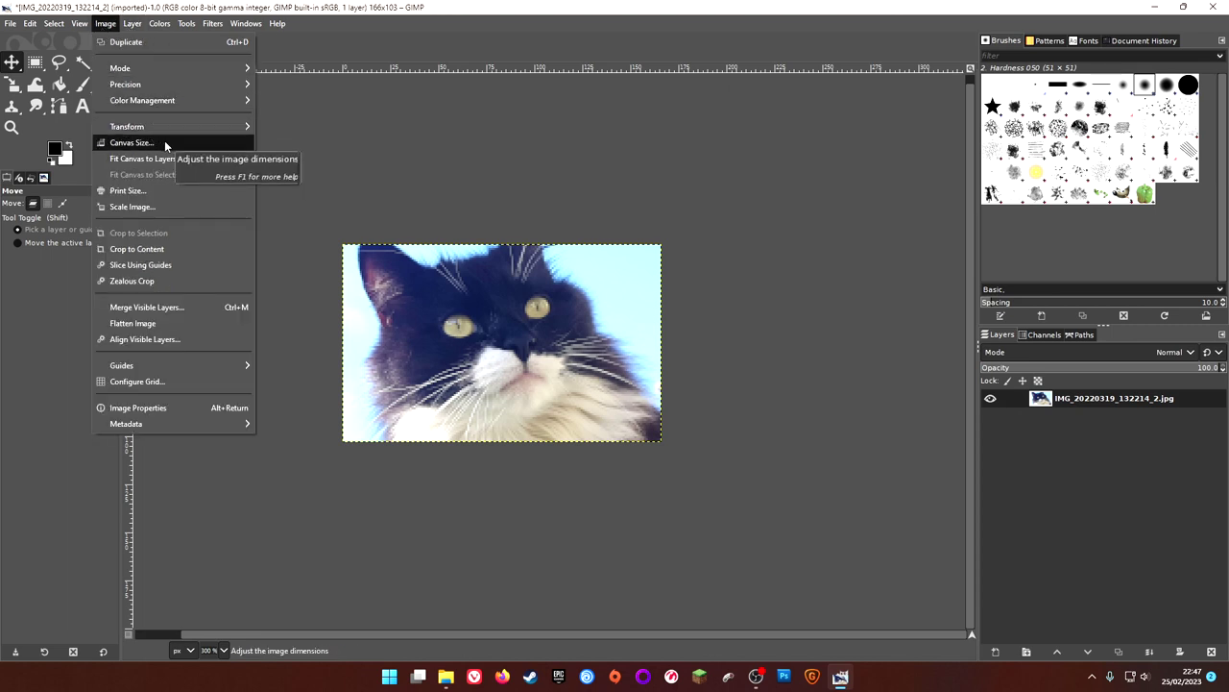
pyautogui.click(164, 140)
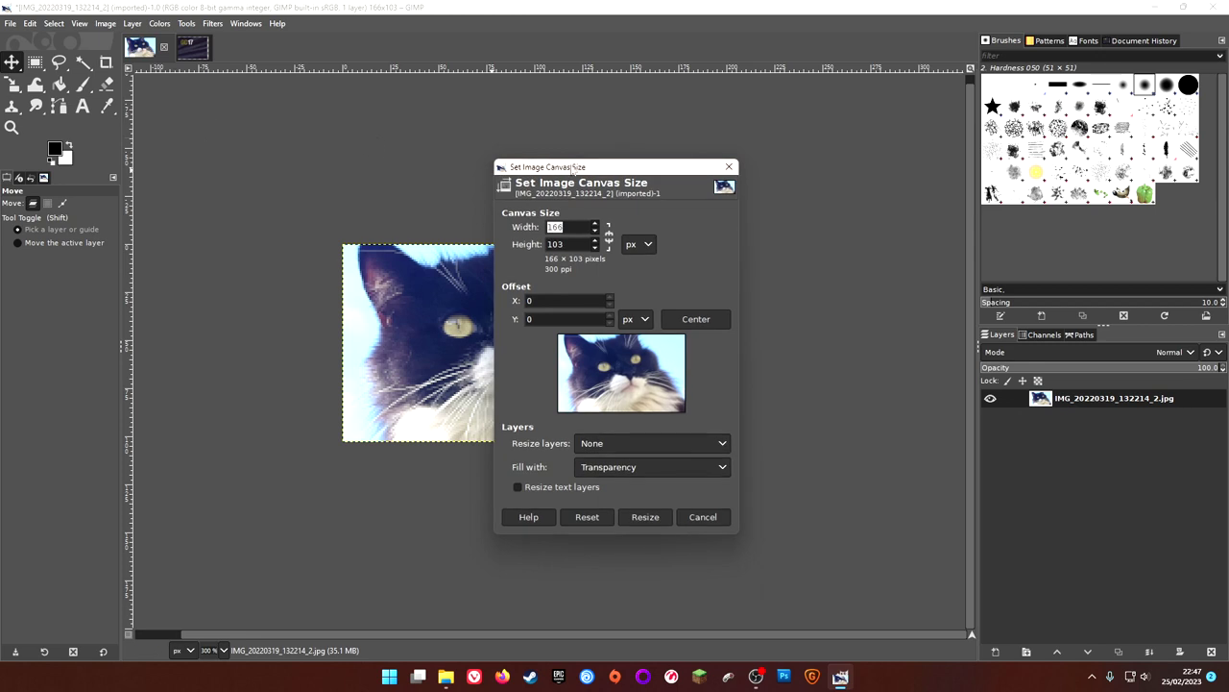
pyautogui.moveTo(578, 161); pyautogui.dragTo(822, 203)
pyautogui.write('165')
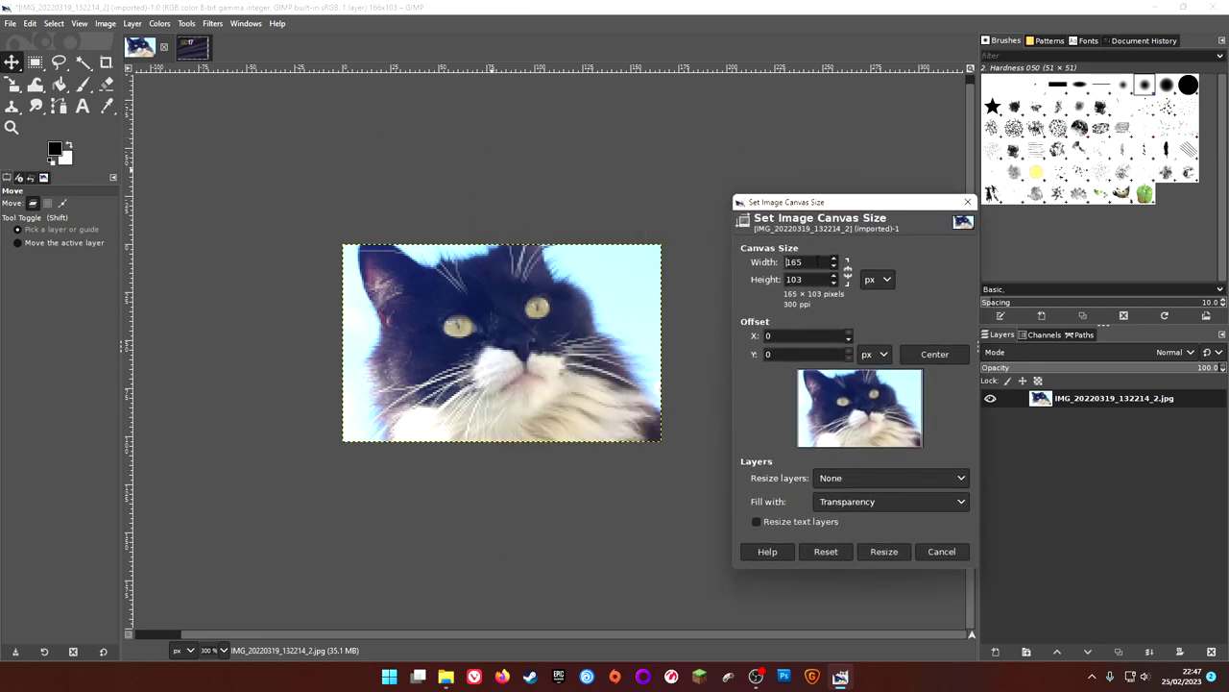
pyautogui.press('BackSpace')
pyautogui.write('0')
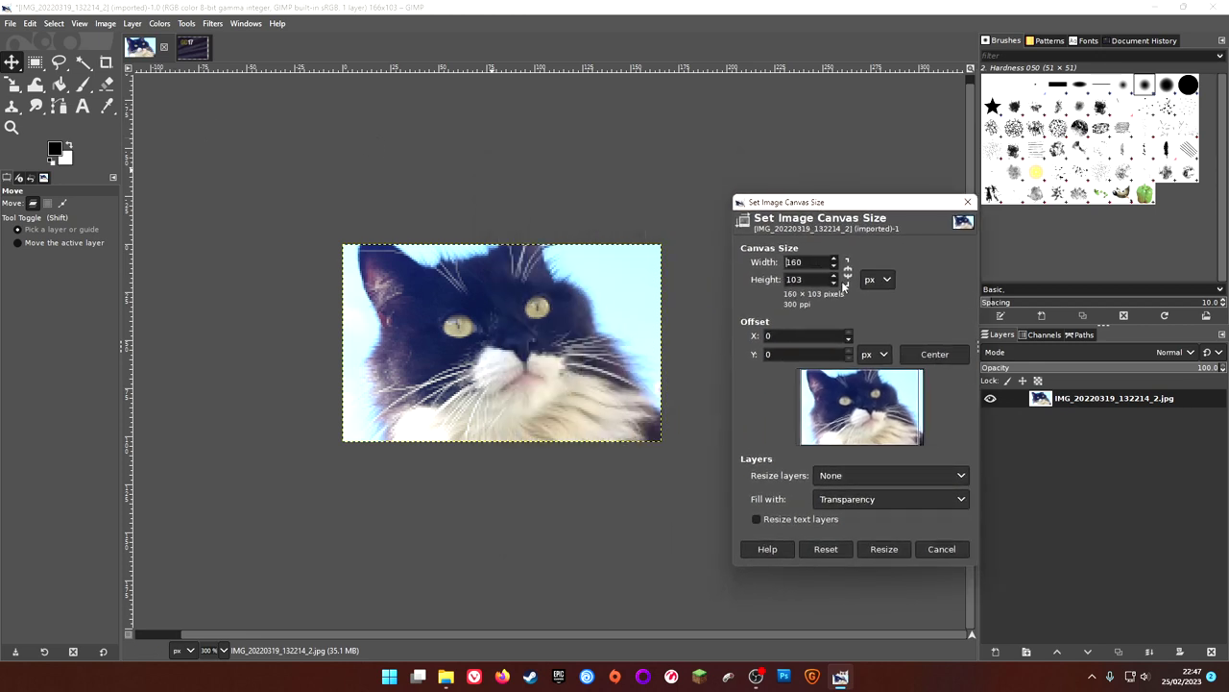
pyautogui.press('BackSpace')
pyautogui.press('BackSpace')
pyautogui.write('58')
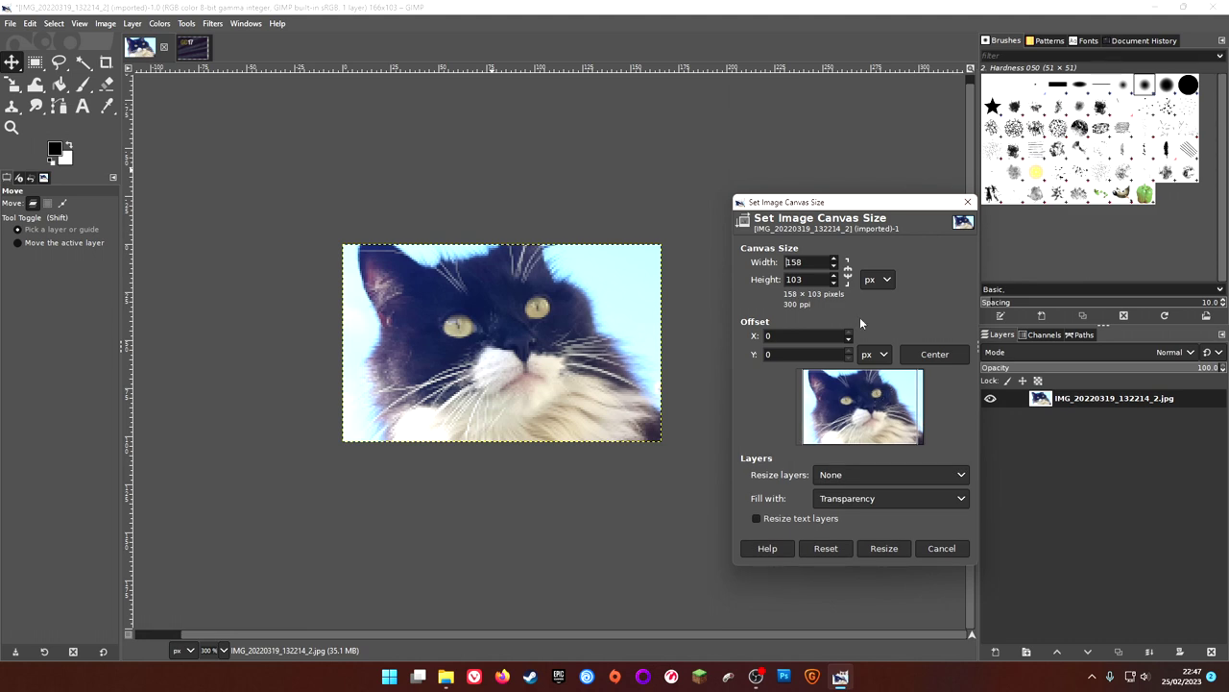
pyautogui.press('BackSpace')
pyautogui.press('BackSpace')
pyautogui.write('39')
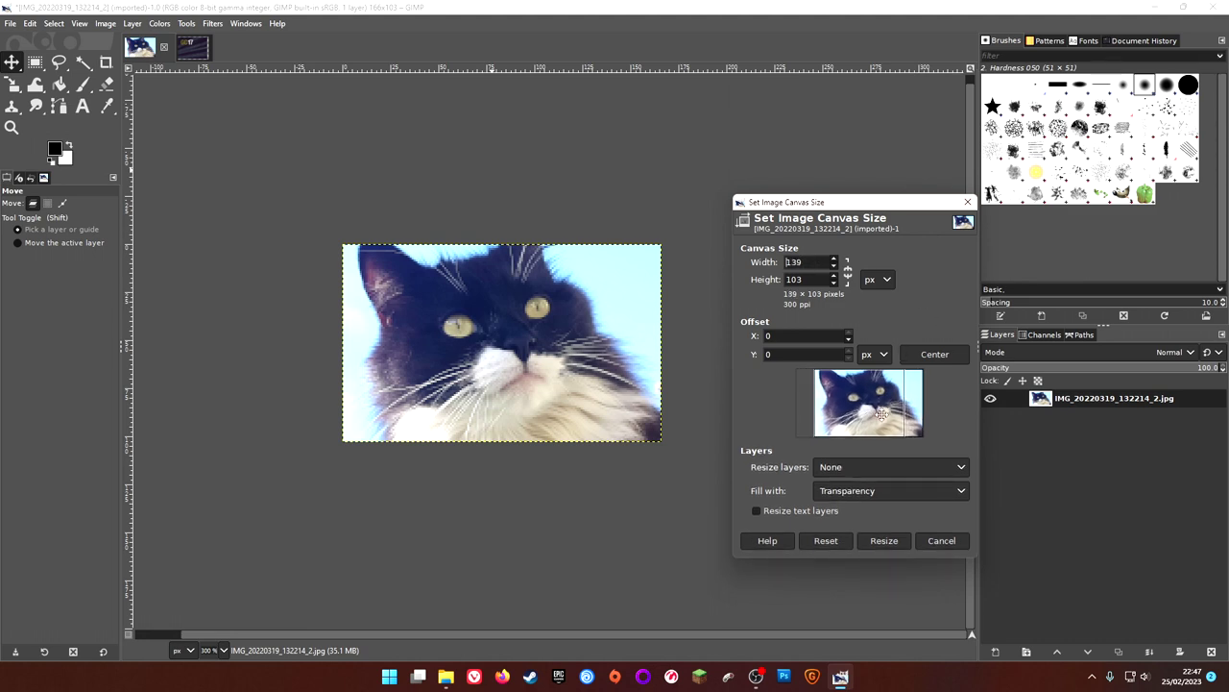
pyautogui.moveTo(879, 415)
pyautogui.mouseDown()
pyautogui.moveTo(853, 414)
pyautogui.moveTo(872, 418)
pyautogui.mouseUp()
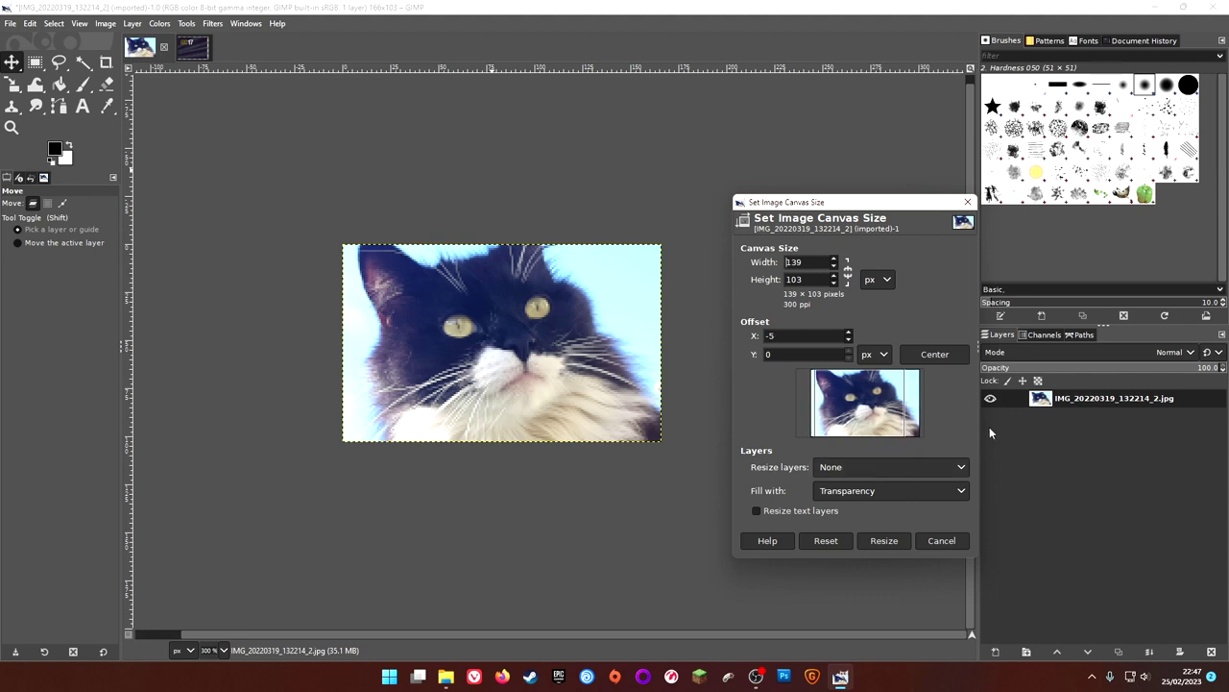
pyautogui.click(883, 540)
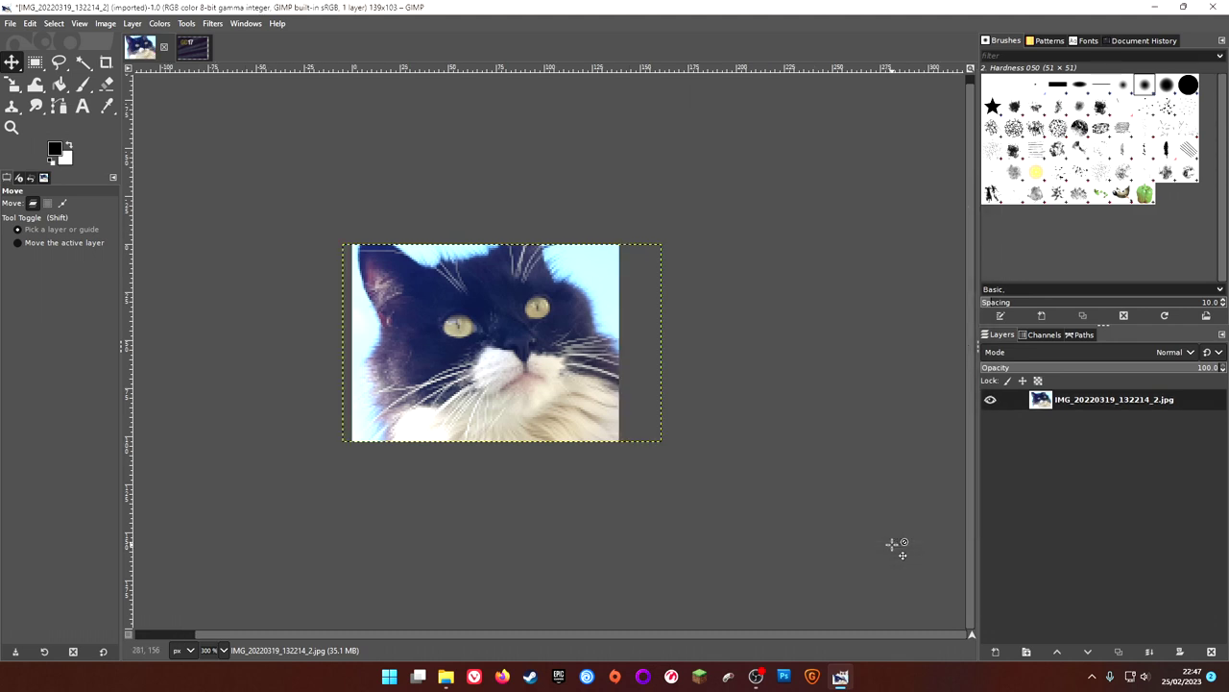
# - Flatten the cat image so its layer matches the resized canvas
pyautogui.rightClick(399, 384)
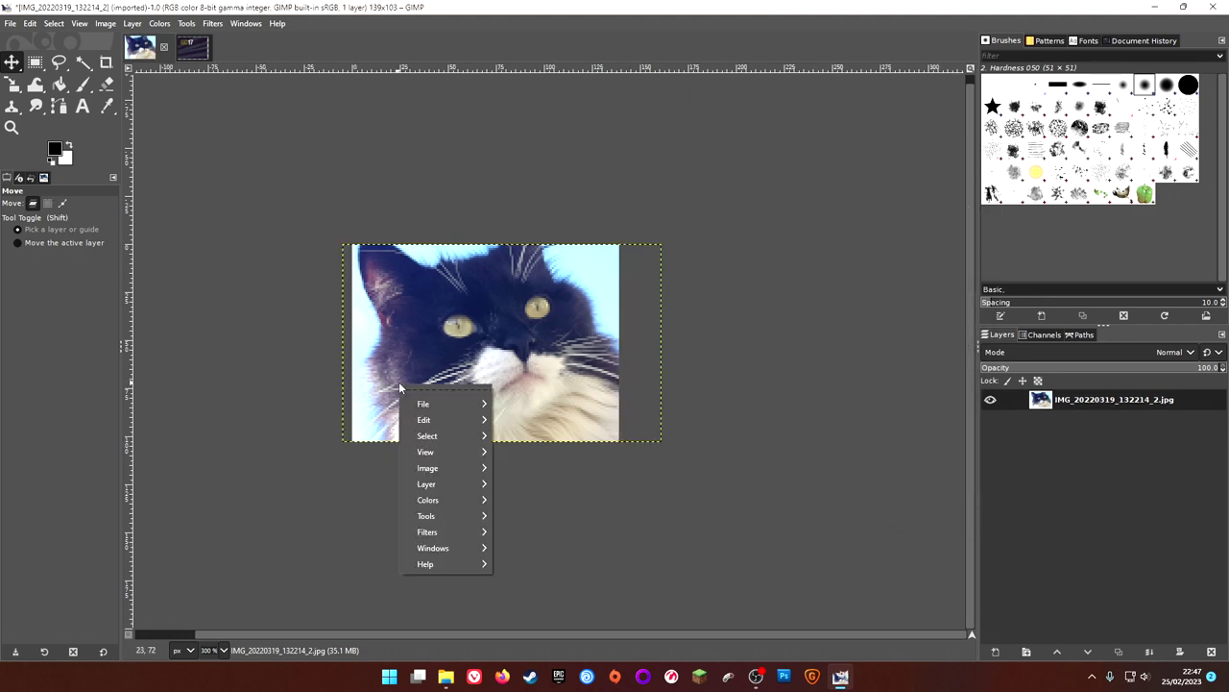
pyautogui.click(857, 392)
pyautogui.rightClick(1089, 398)
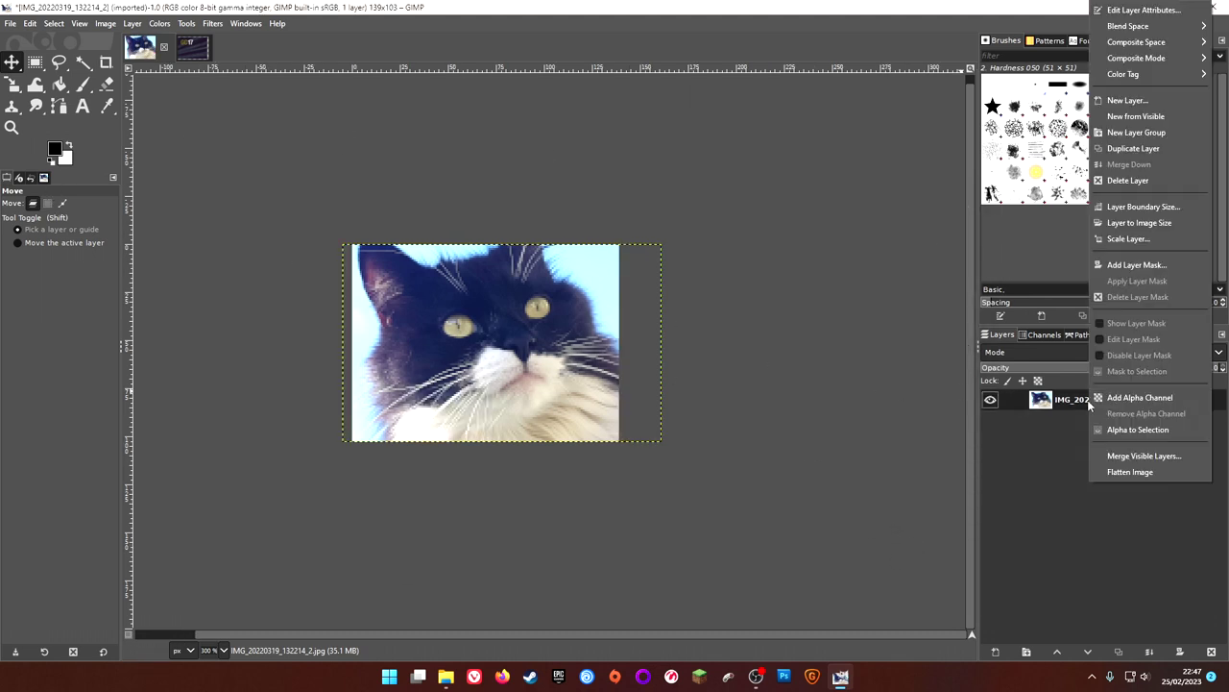
pyautogui.click(1129, 470)
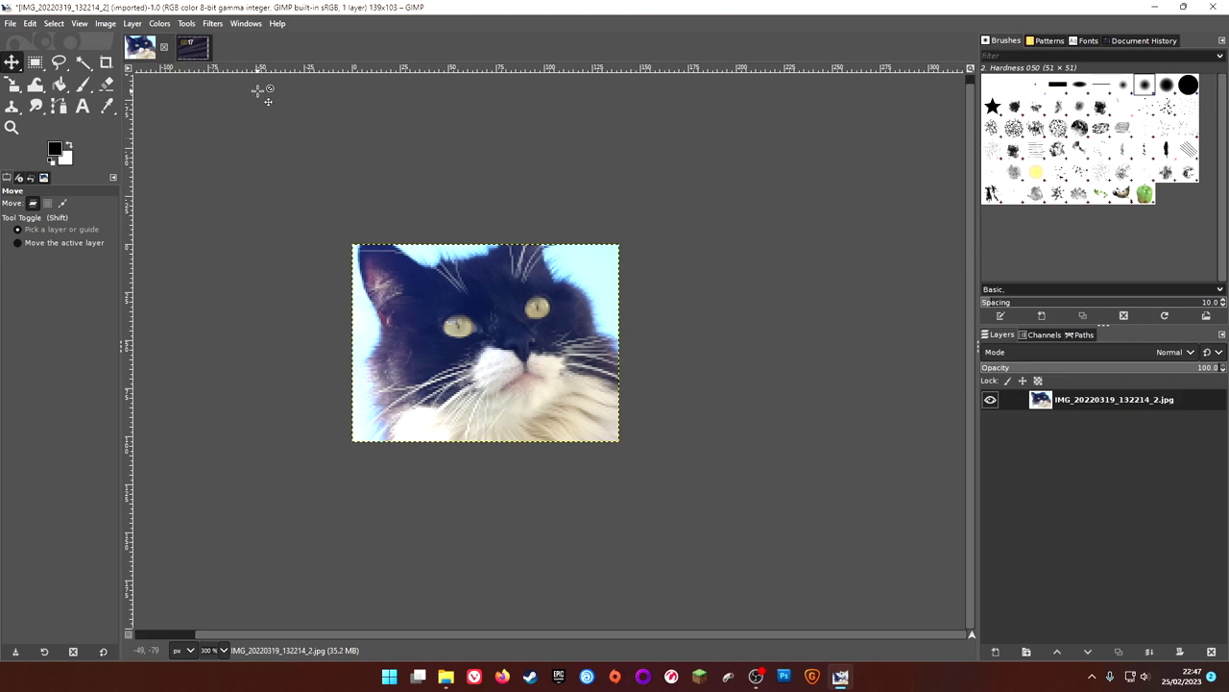
# - Copy the flattened cat photo into the gamescom_2017.dds image as a new layer above the flag artwork
pyautogui.click(193, 53)
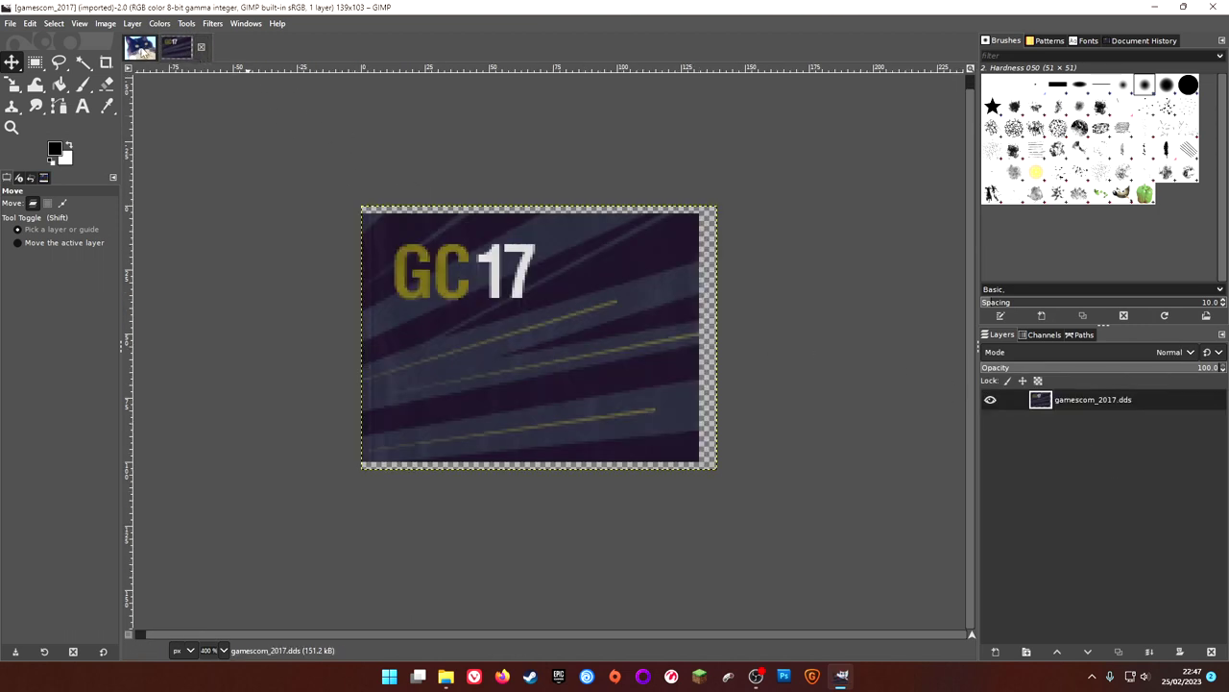
pyautogui.click(142, 50)
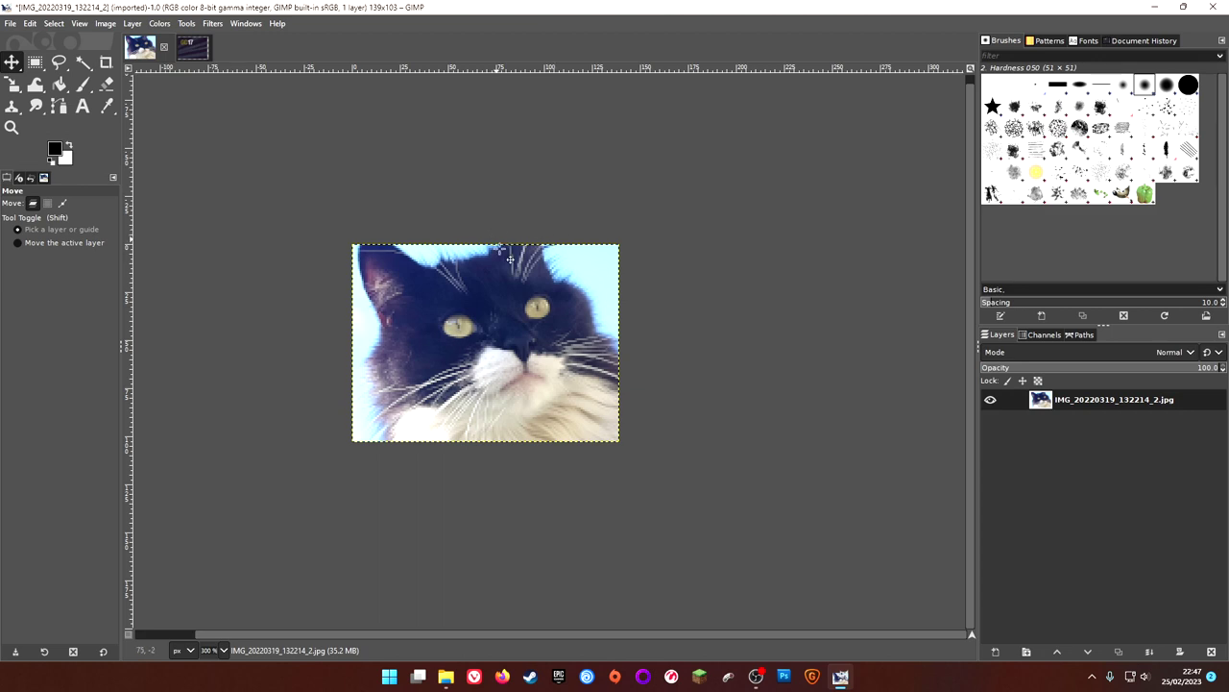
pyautogui.click(193, 53)
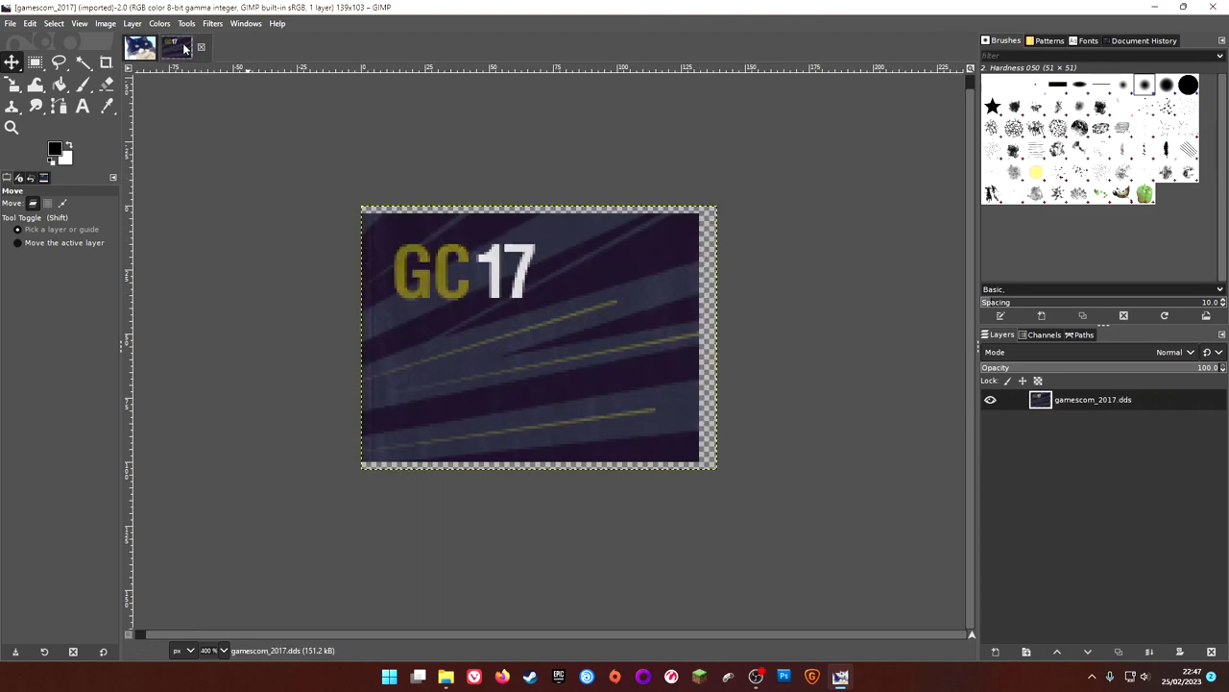
pyautogui.click(145, 54)
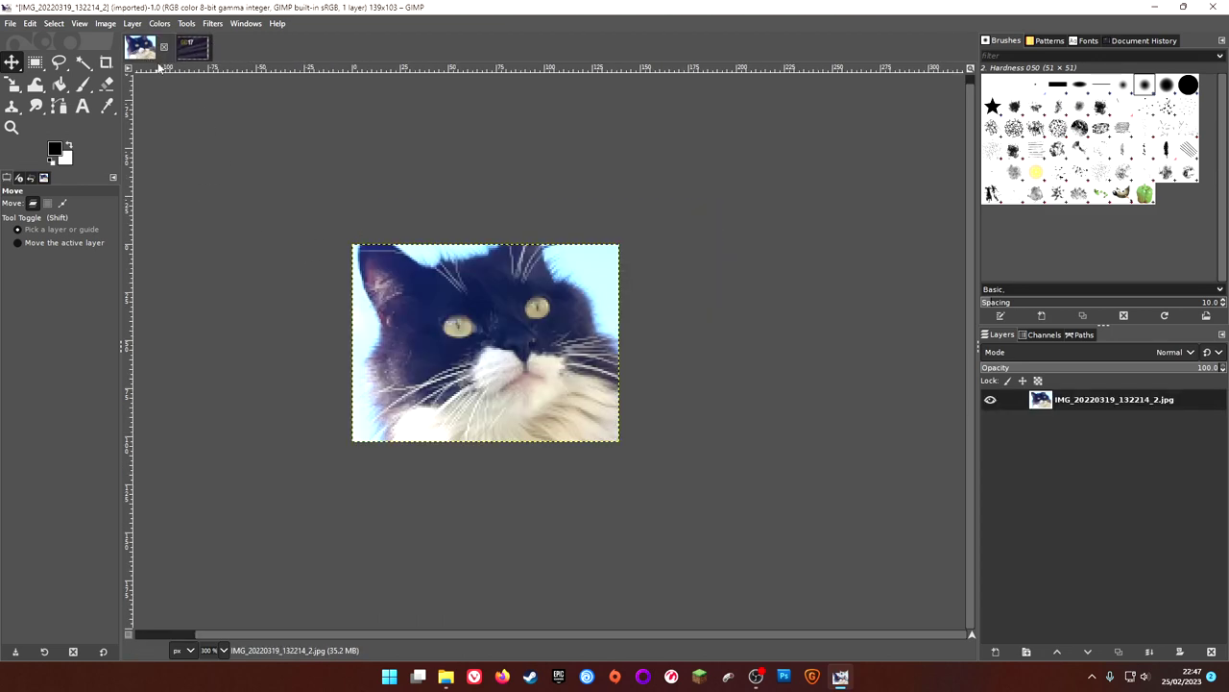
pyautogui.click(179, 50)
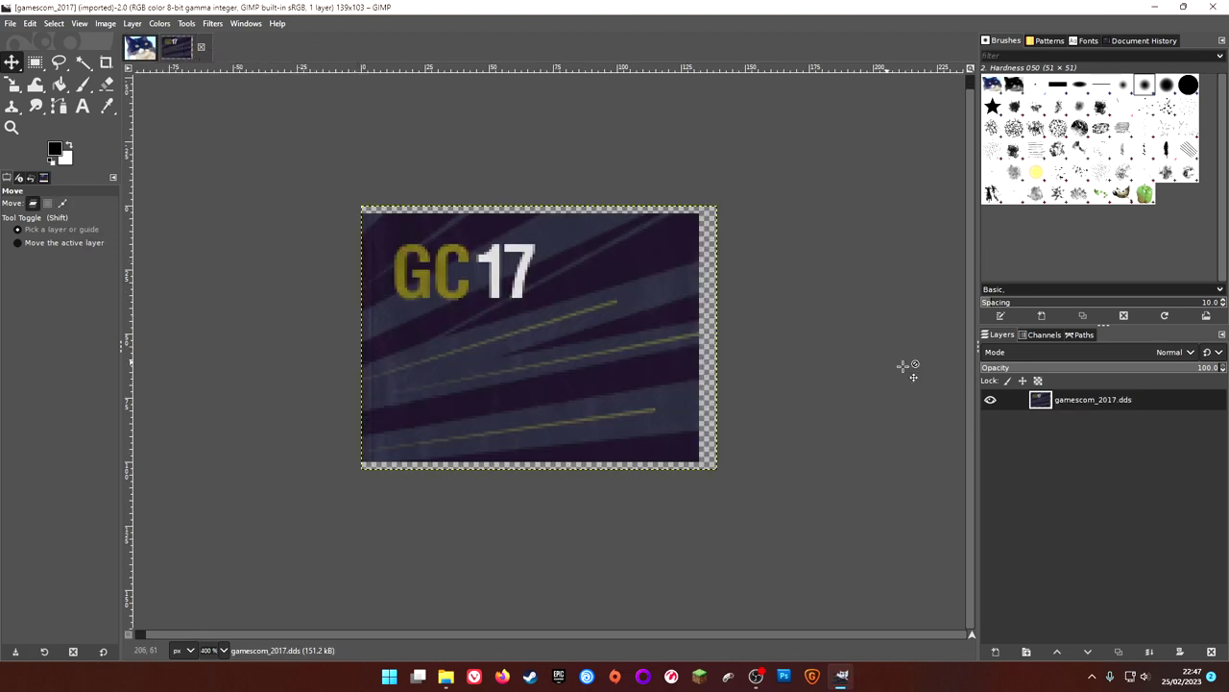
pyautogui.hotkey('ctrl', 'v')
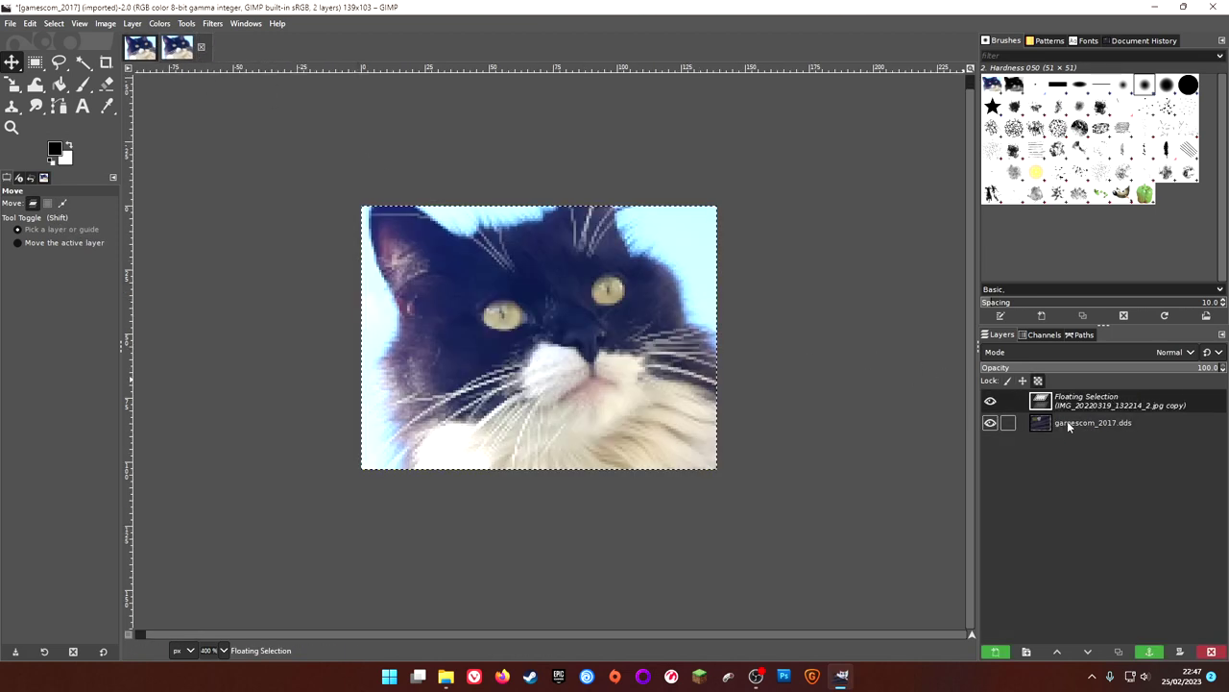
pyautogui.rightClick(1119, 403)
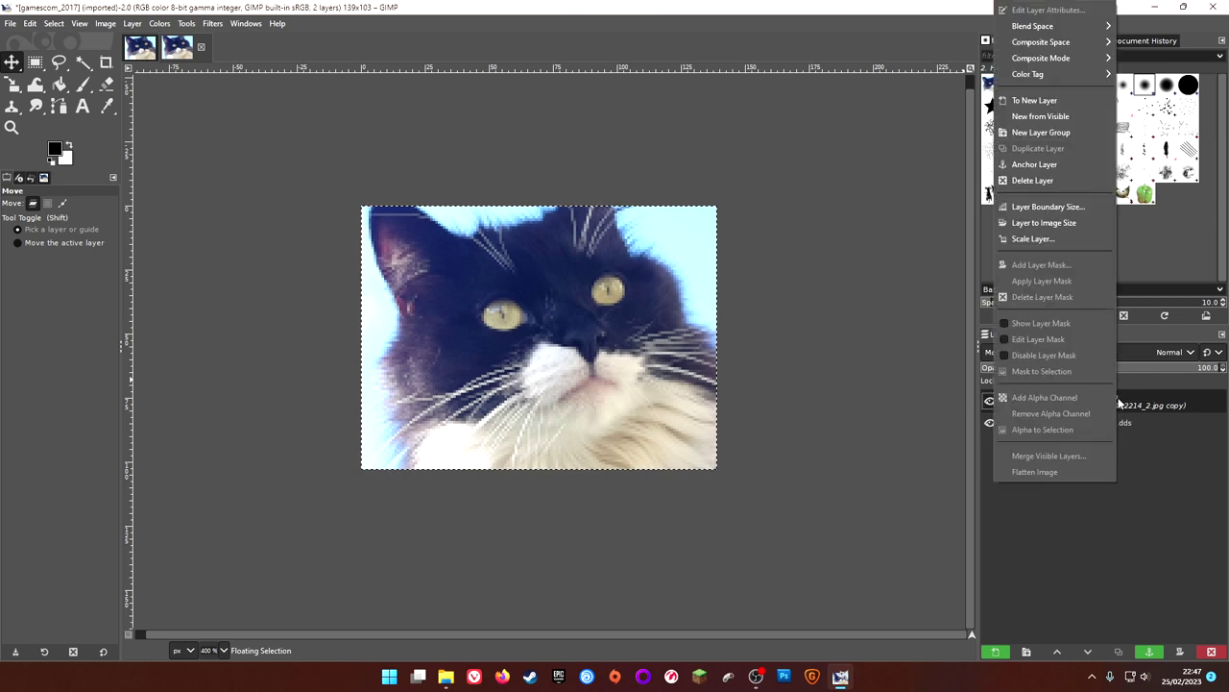
pyautogui.click(1065, 100)
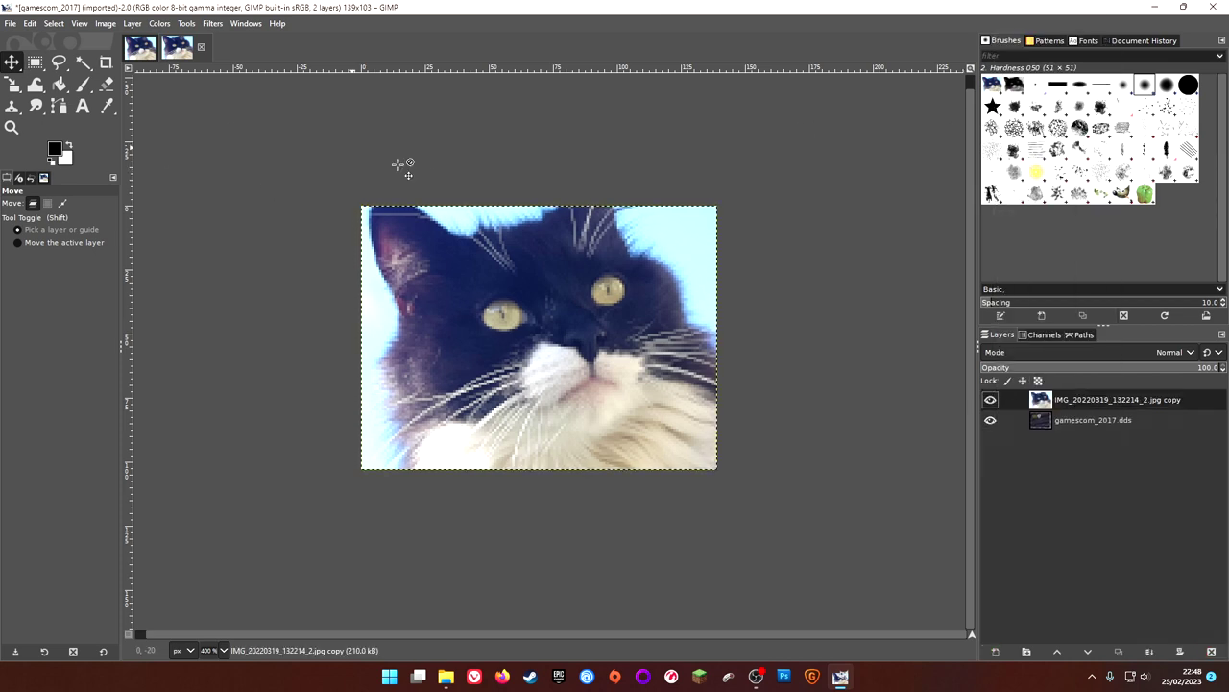
# - Lower the pasted cat layer's opacity to 45% as a guide for aligning it with the flag artwork
pyautogui.scroll(-12, 1205, 368)
pyautogui.scroll(-20, 1208, 368)
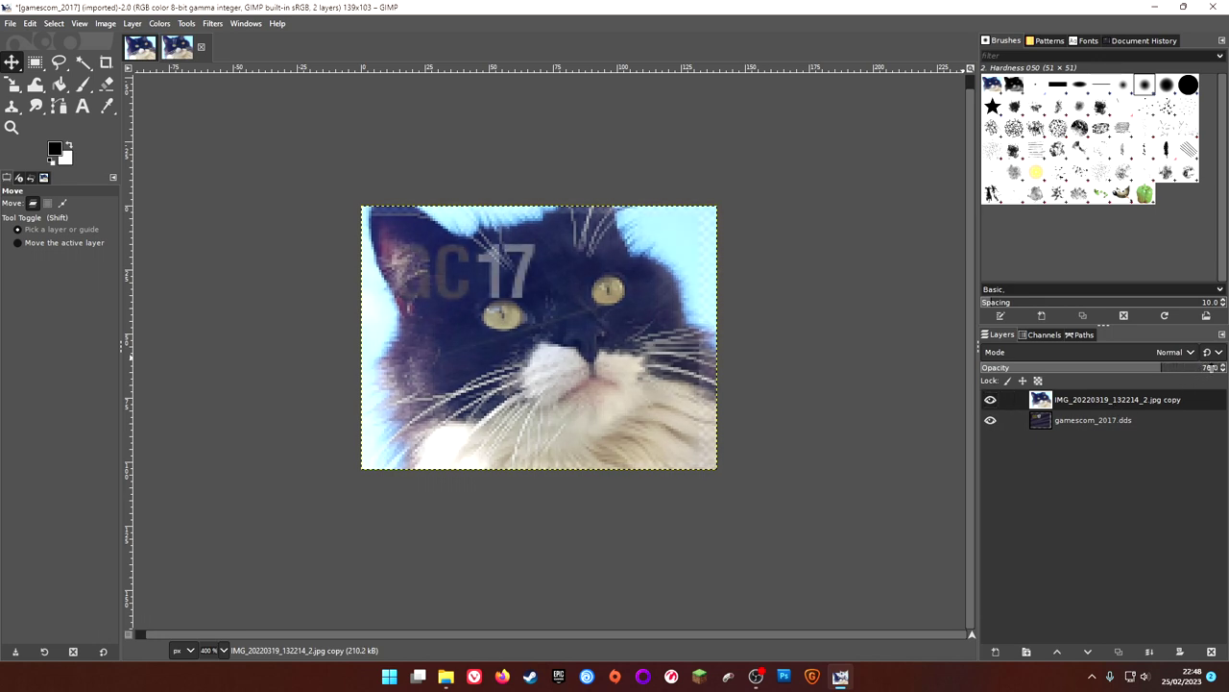
pyautogui.scroll(-4, 1209, 368)
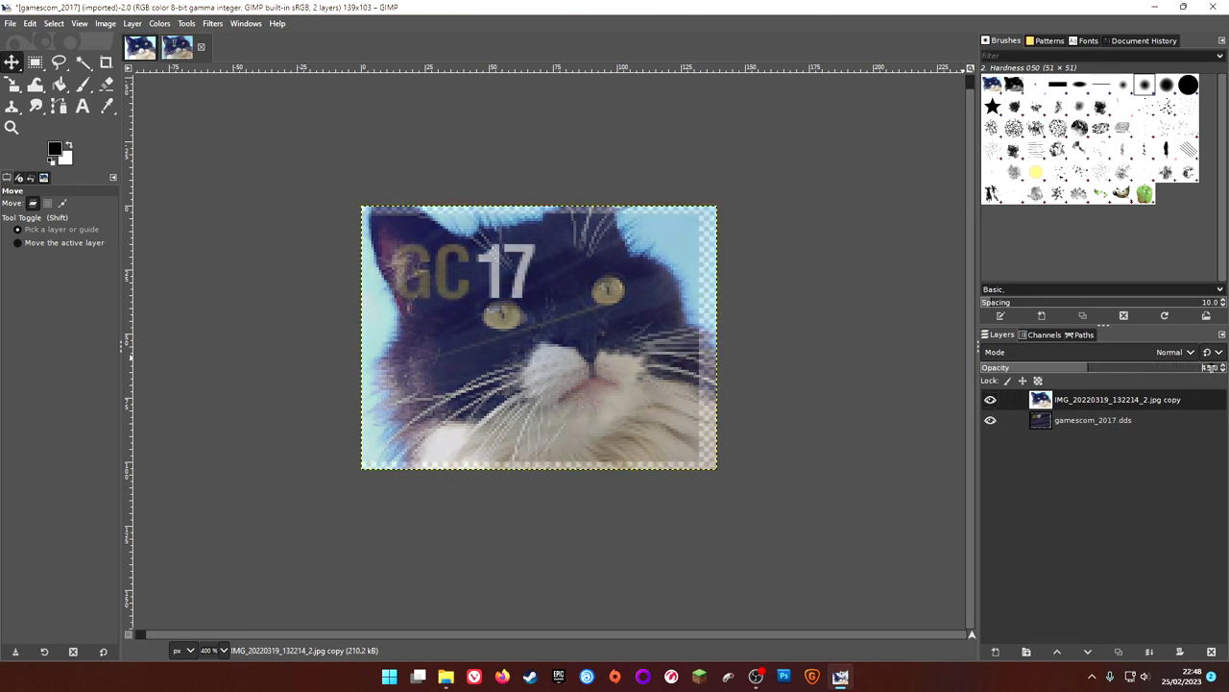
# - Scale the cat layer proportionally to about 133 × 99 px and position it over the flag artwork, leaving the transparent border free
pyautogui.click(13, 86)
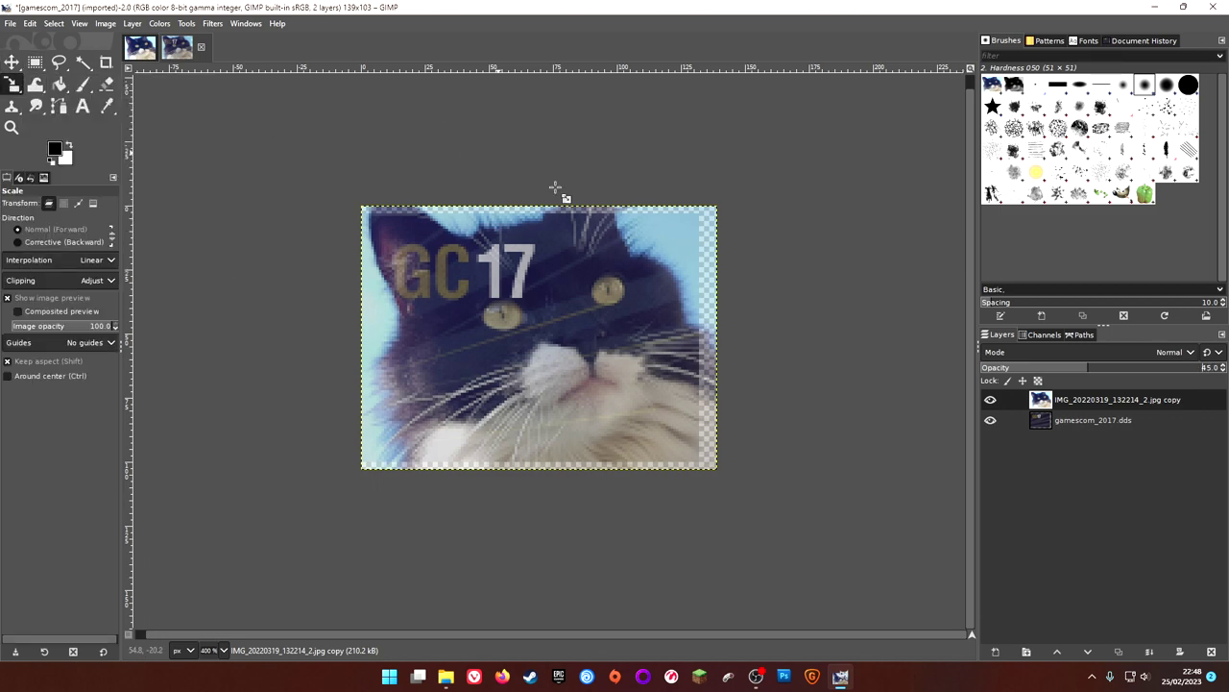
pyautogui.click(712, 475)
pyautogui.moveTo(713, 474); pyautogui.dragTo(700, 474)
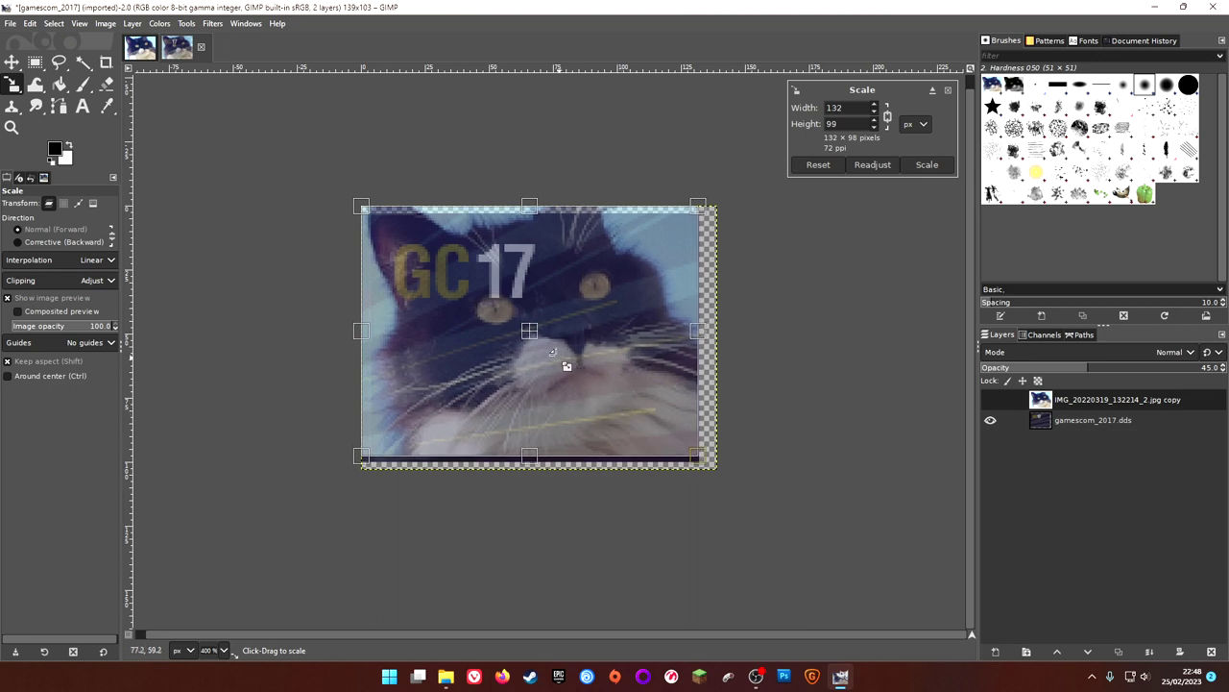
pyautogui.moveTo(543, 353); pyautogui.dragTo(549, 355)
pyautogui.moveTo(543, 354); pyautogui.dragTo(547, 354)
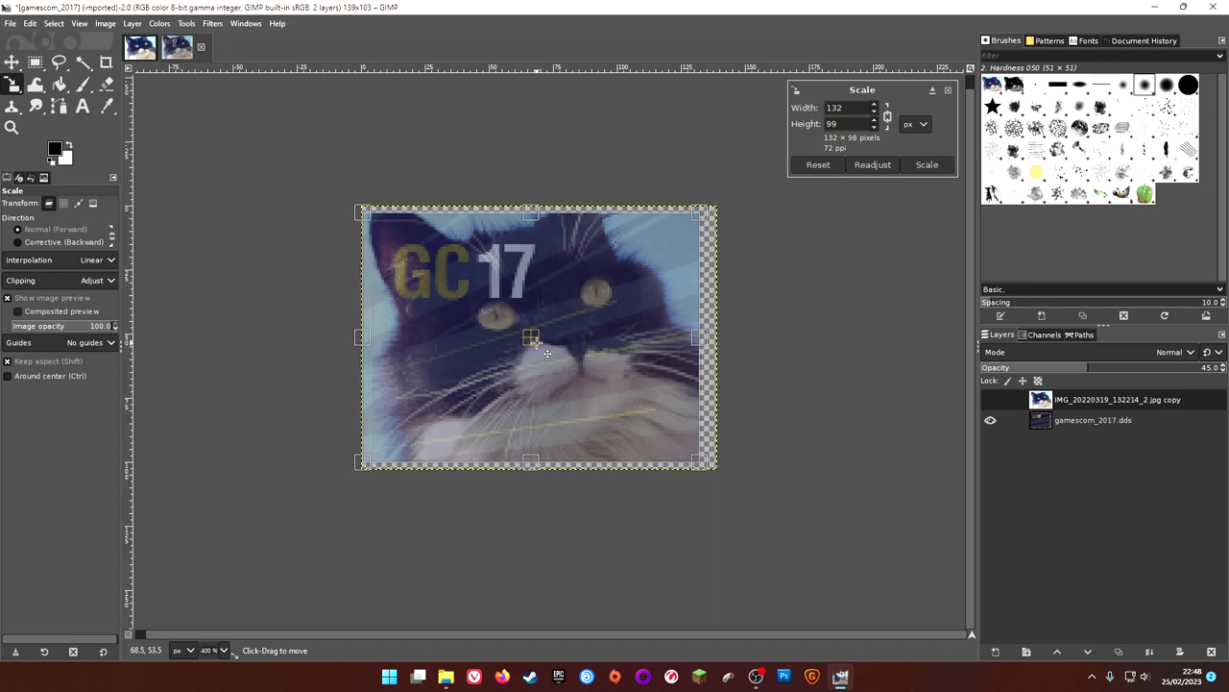
pyautogui.moveTo(546, 353); pyautogui.dragTo(544, 353)
pyautogui.press('shift')
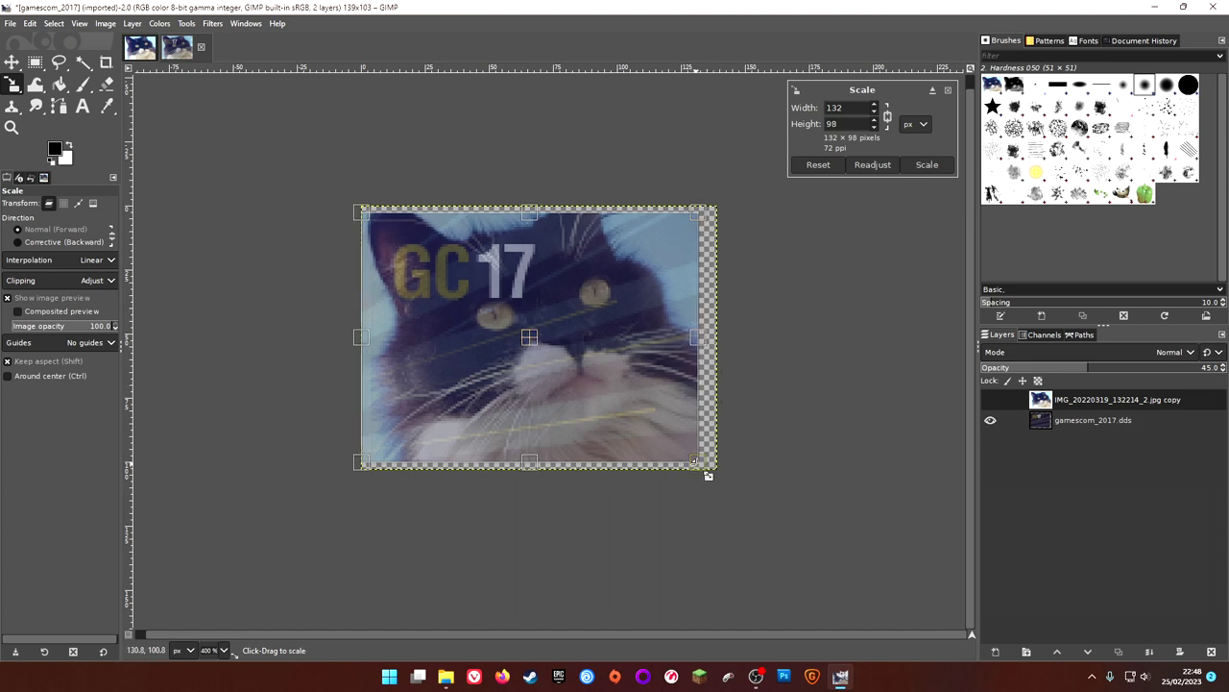
pyautogui.moveTo(708, 475); pyautogui.dragTo(717, 475)
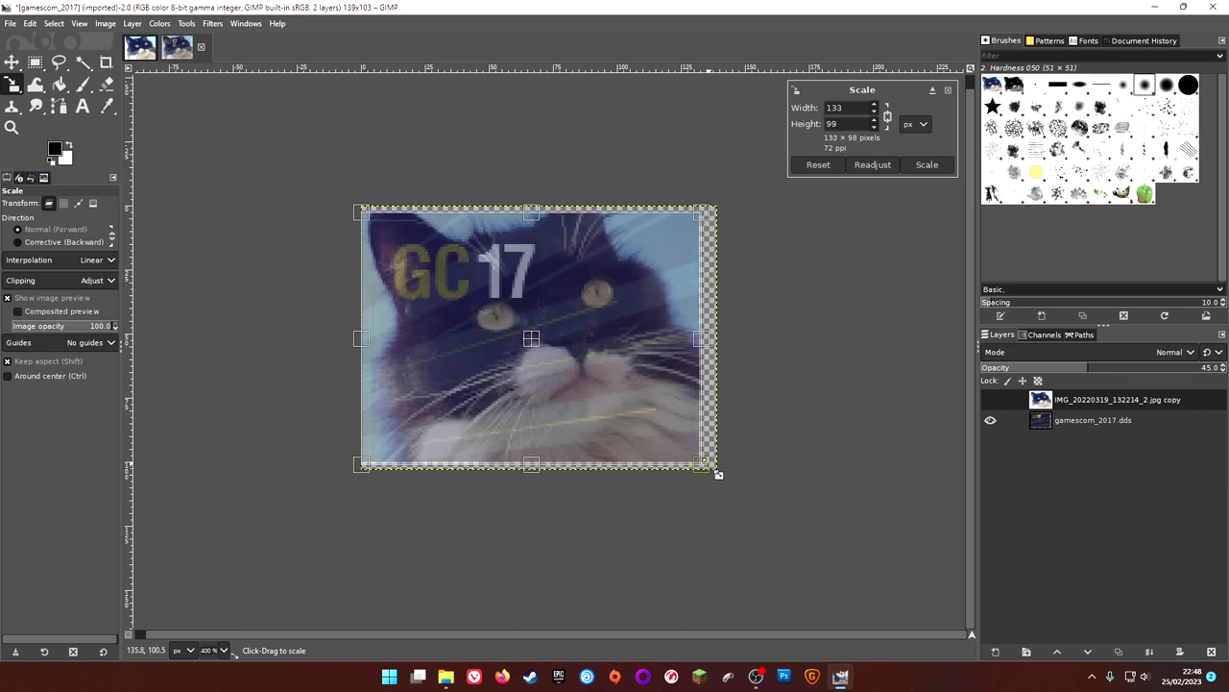
pyautogui.click(35, 63)
pyautogui.click(11, 63)
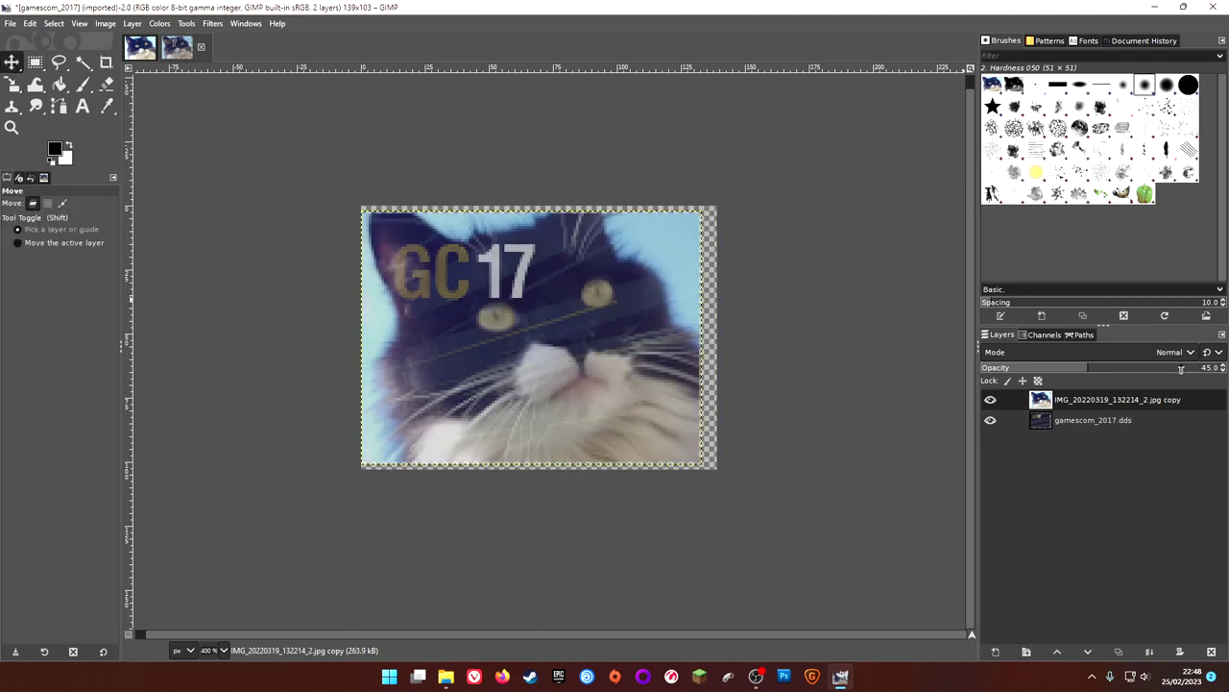
# - Restore the cat layer's opacity to 100% and merge it down onto the gamescom_2017.dds layer
pyautogui.scroll(15, 1207, 365)
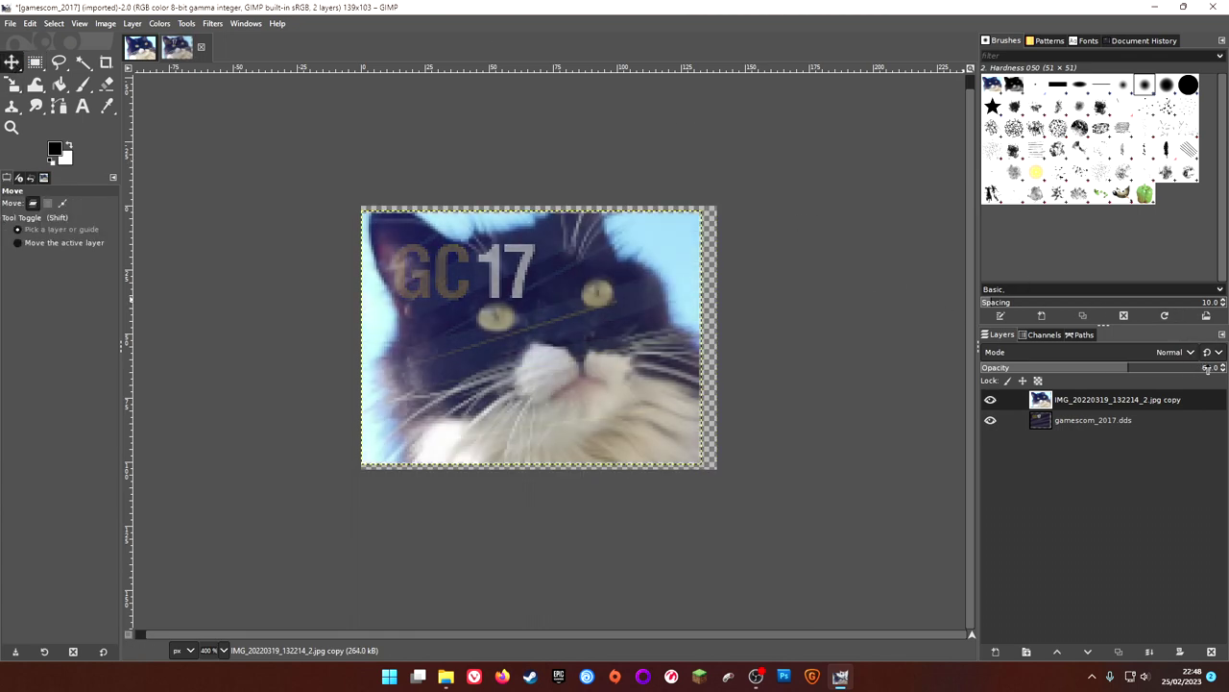
pyautogui.scroll(6, 1205, 366)
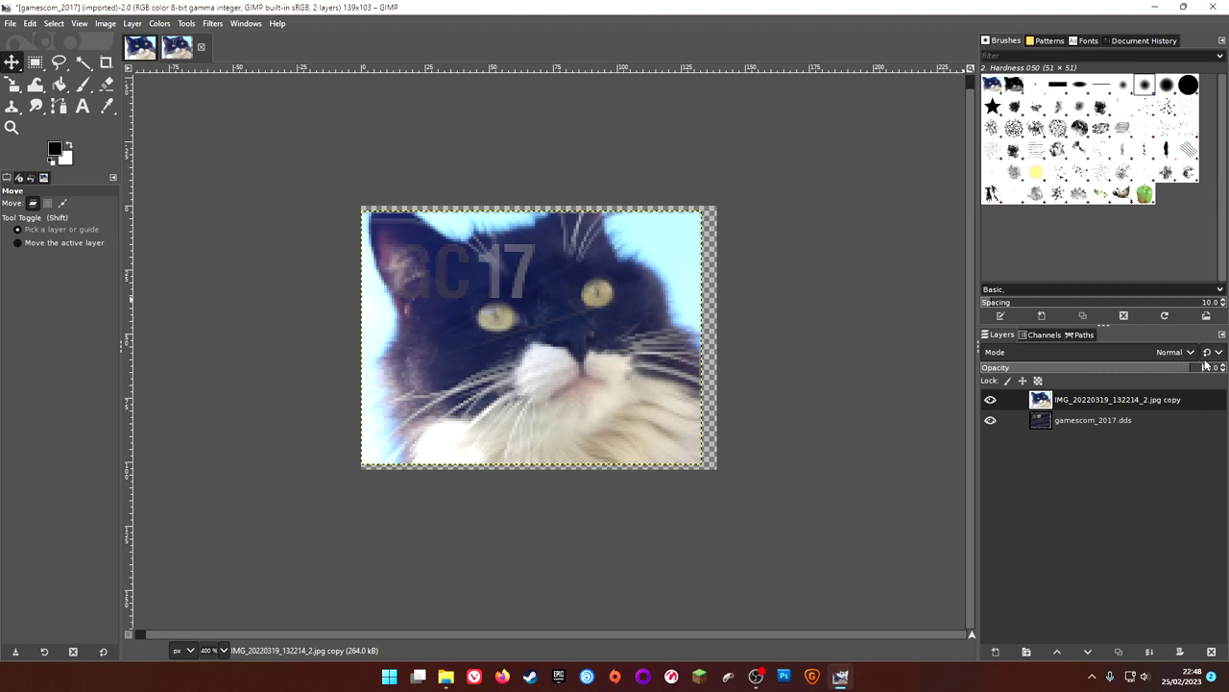
pyautogui.scroll(4, 1207, 367)
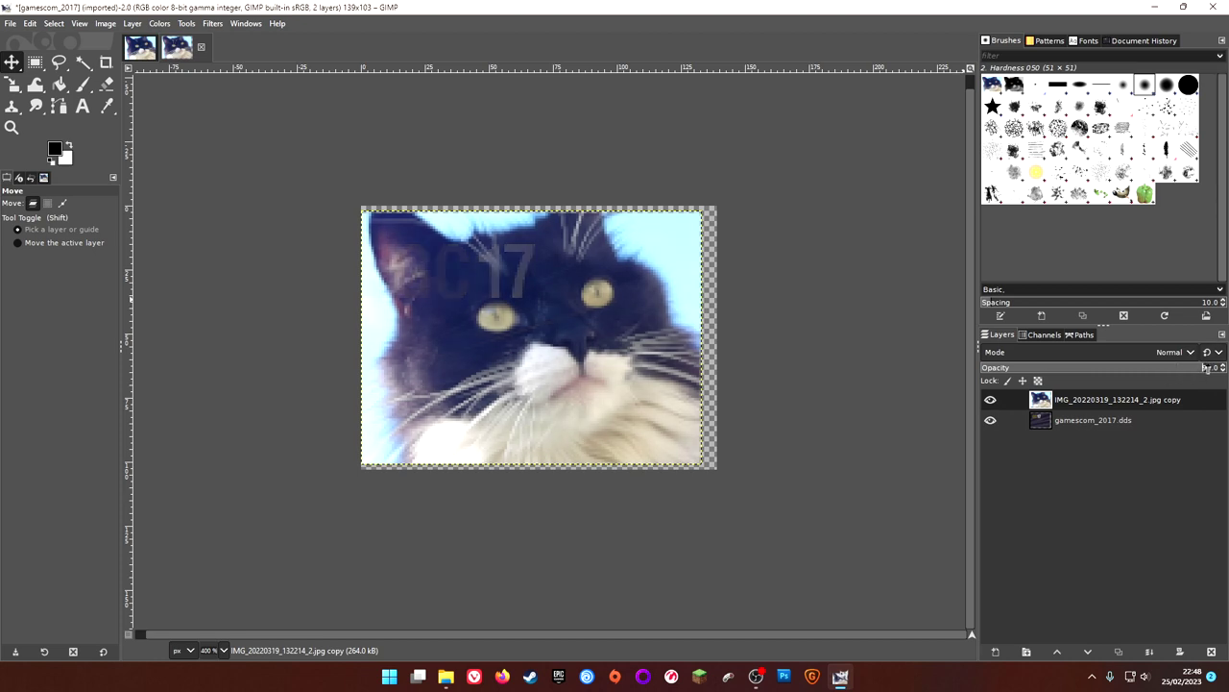
pyautogui.rightClick(1099, 398)
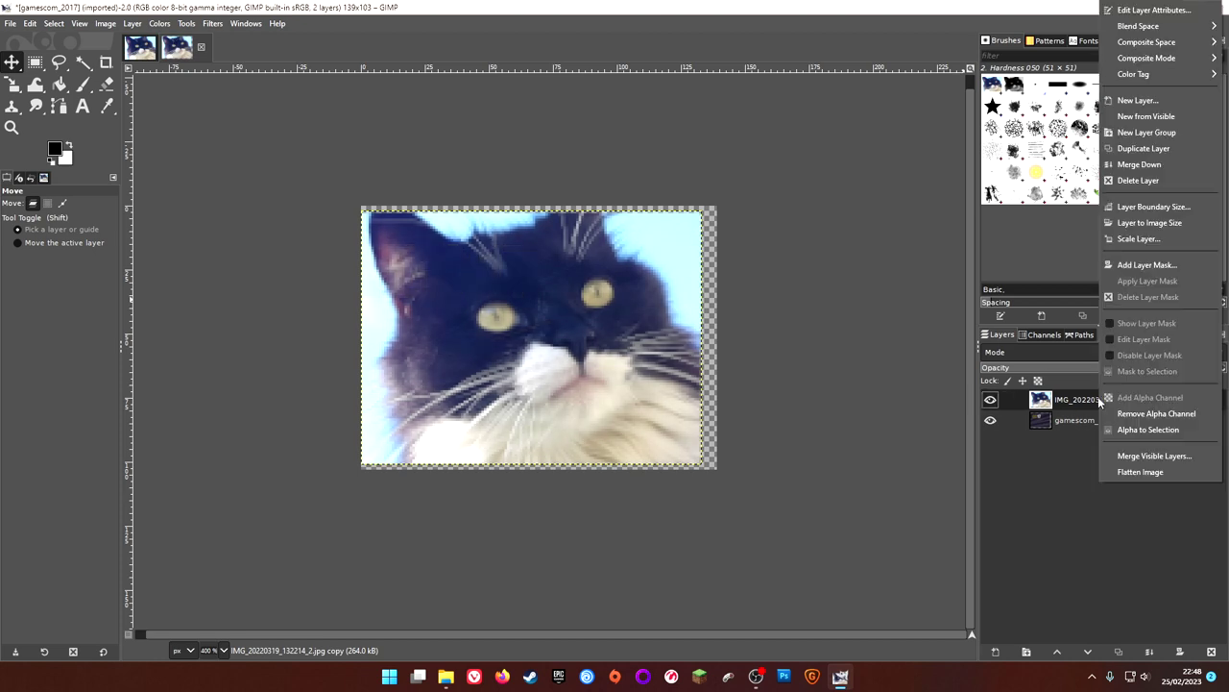
pyautogui.click(1164, 165)
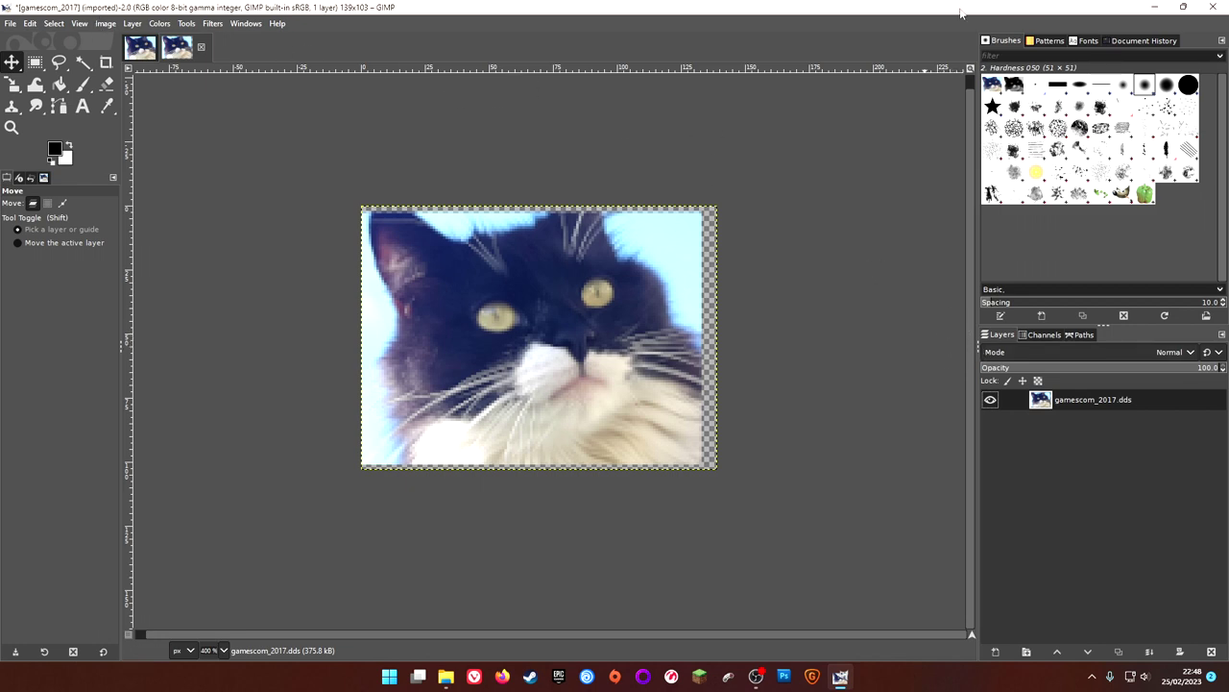
# - Prepare to export the image as gamescom_2017.dds in the flags folder, showing all files and choosing DDS image as the file type
pyautogui.click(222, 650)
pyautogui.click(214, 585)
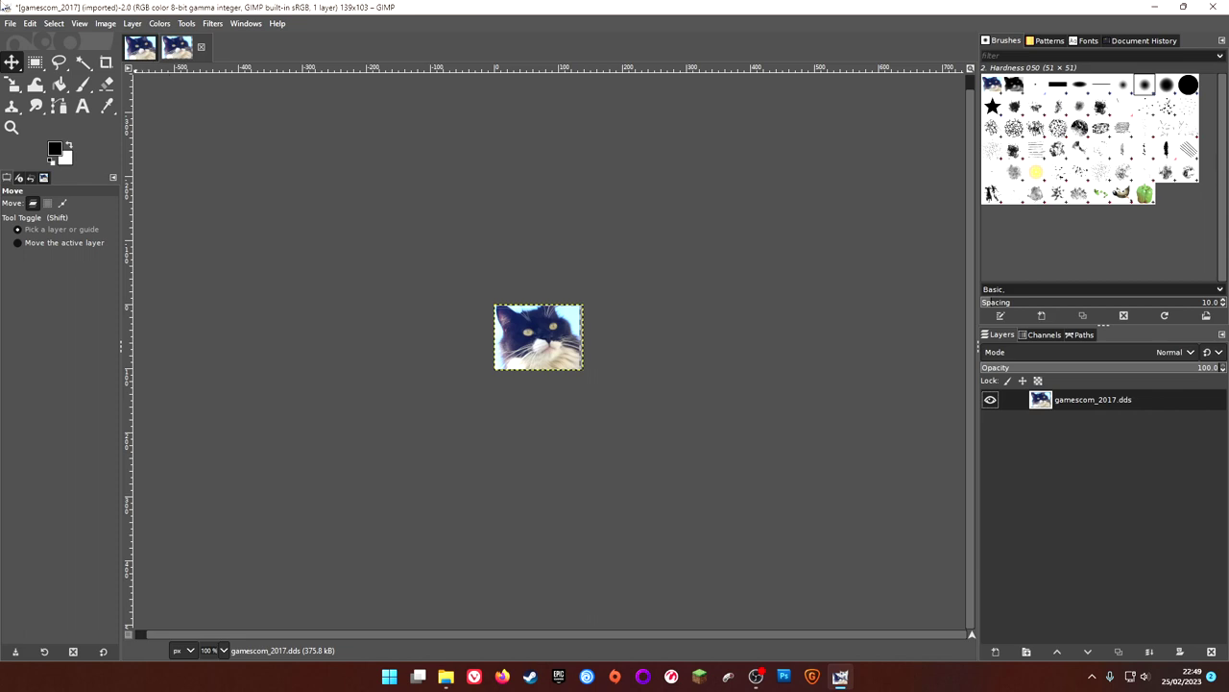
pyautogui.click(9, 24)
pyautogui.moveTo(23, 63)
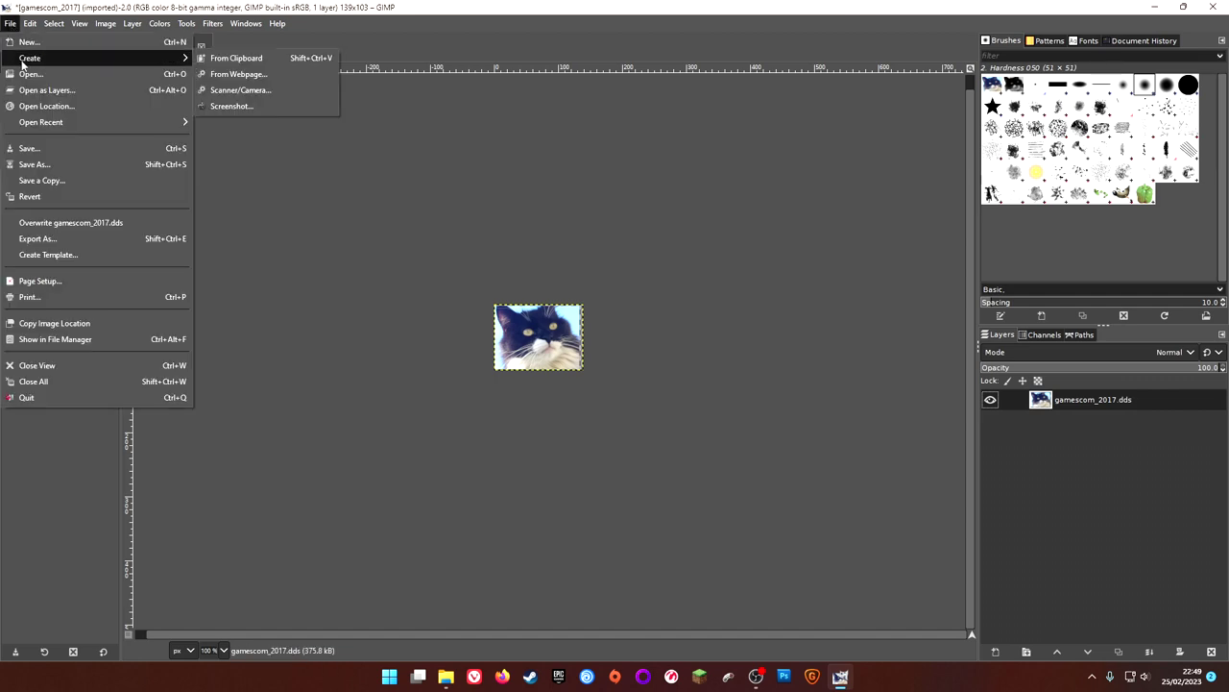
pyautogui.click(77, 238)
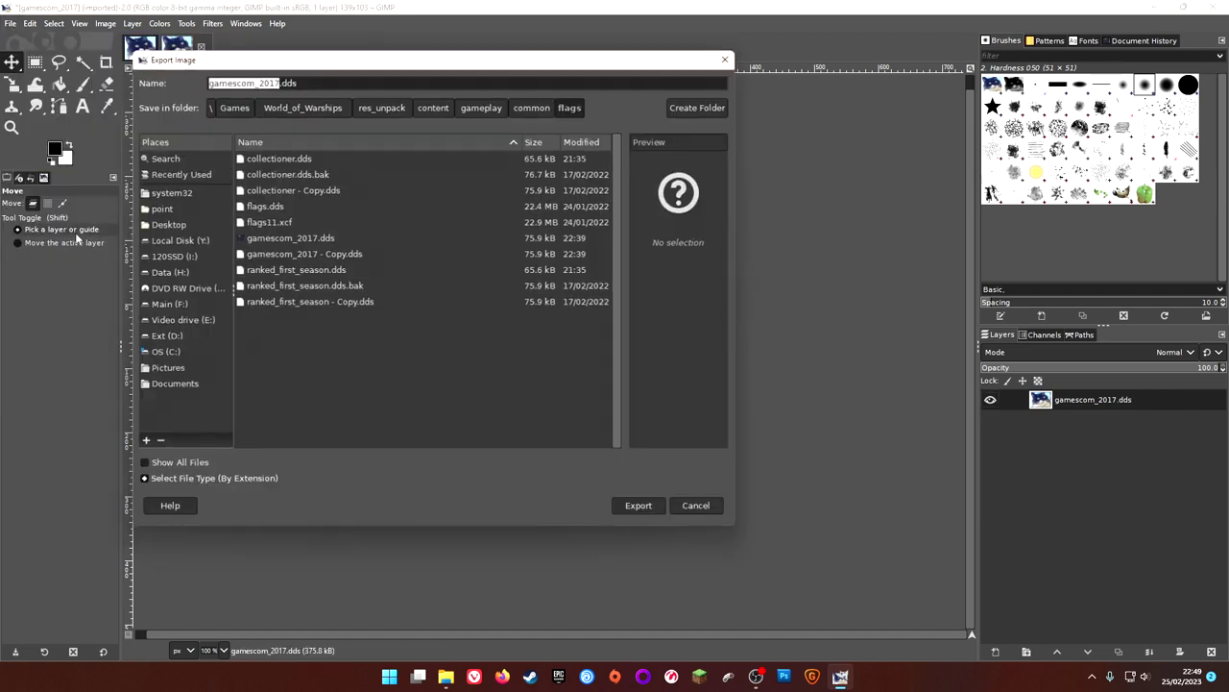
pyautogui.click(192, 463)
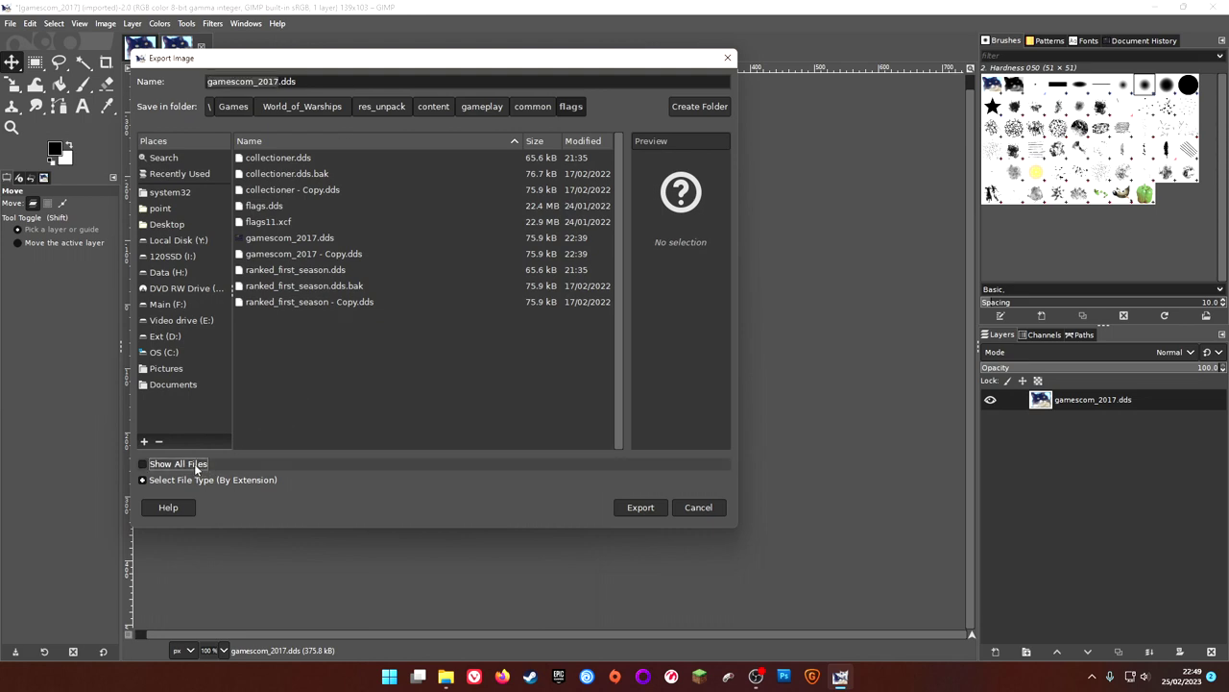
pyautogui.click(213, 479)
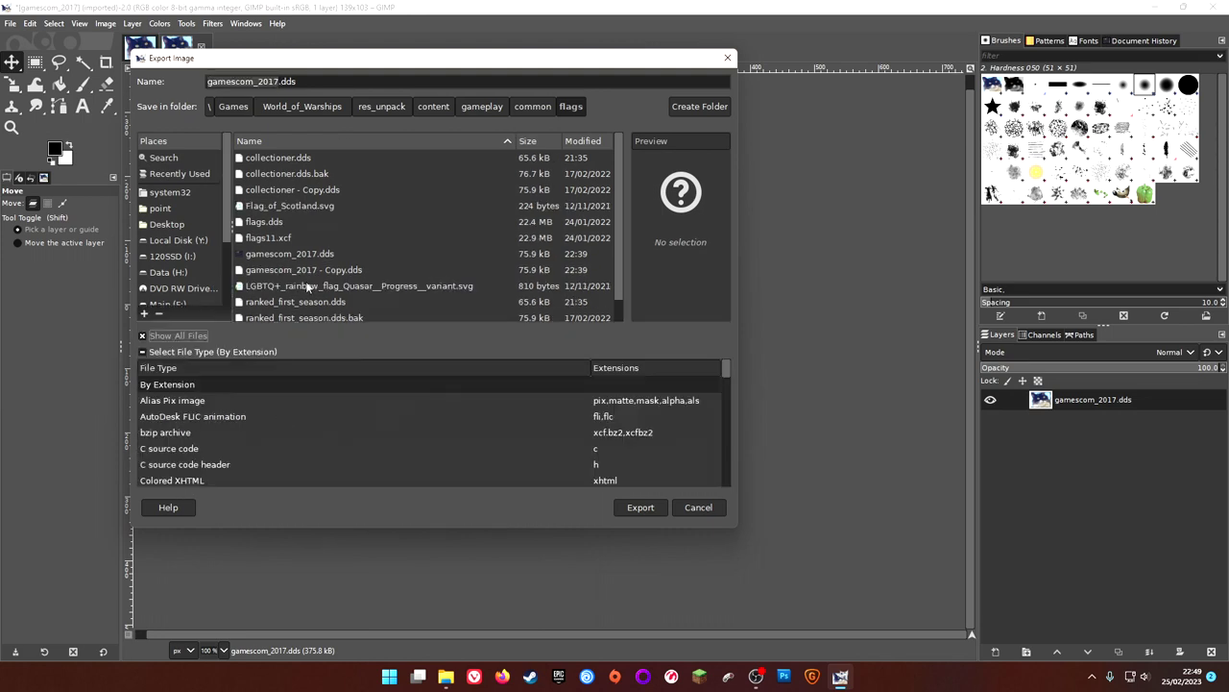
pyautogui.scroll(-1, 231, 425)
pyautogui.scroll(1, 230, 424)
pyautogui.scroll(-2, 359, 408)
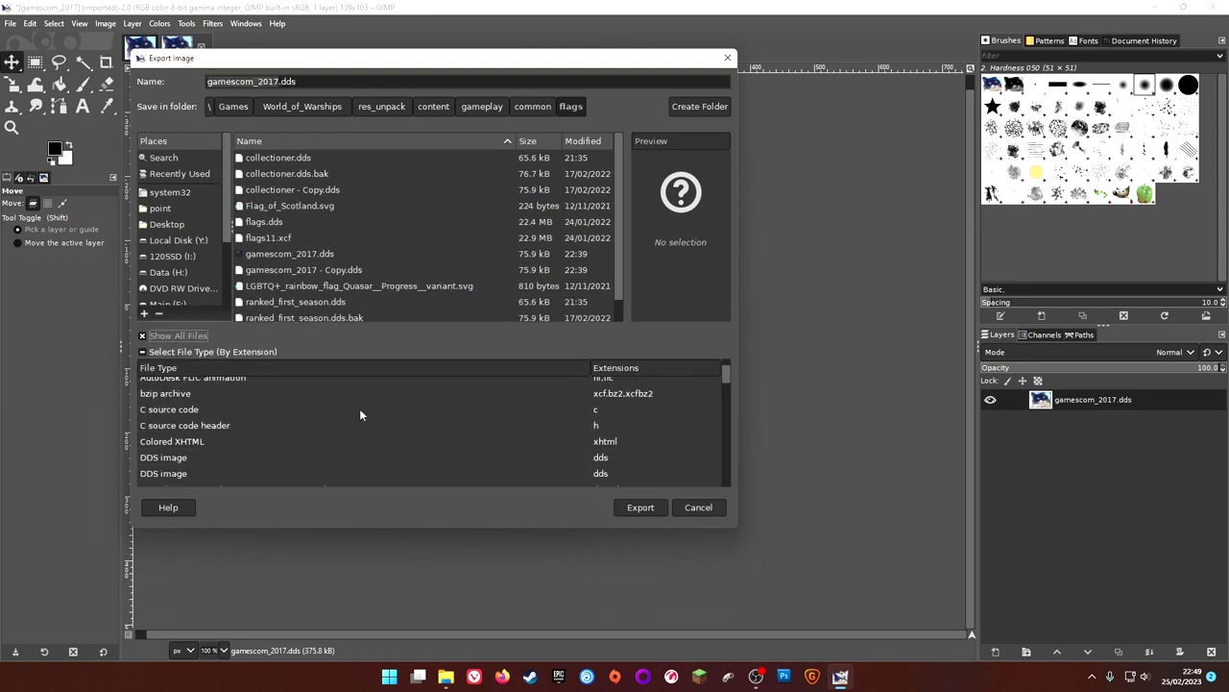
pyautogui.click(211, 438)
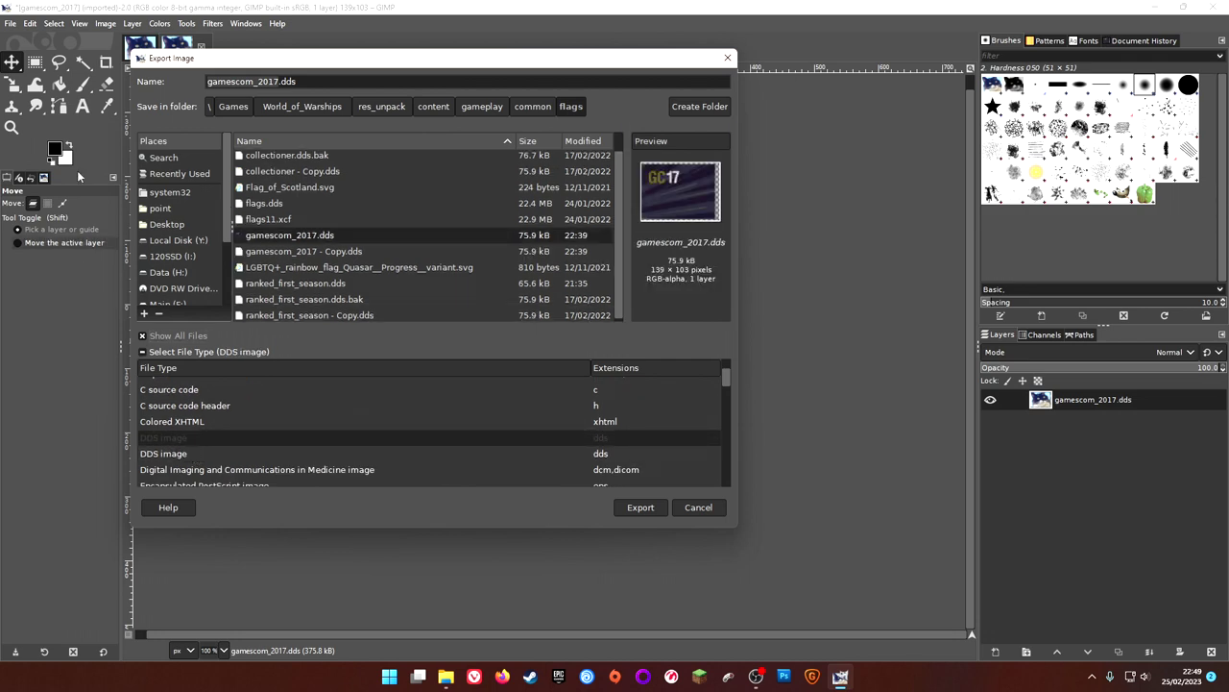
# - Agree to replace the existing gamescom_2017.dds and set the DDS export to generate mipmaps
pyautogui.click(641, 509)
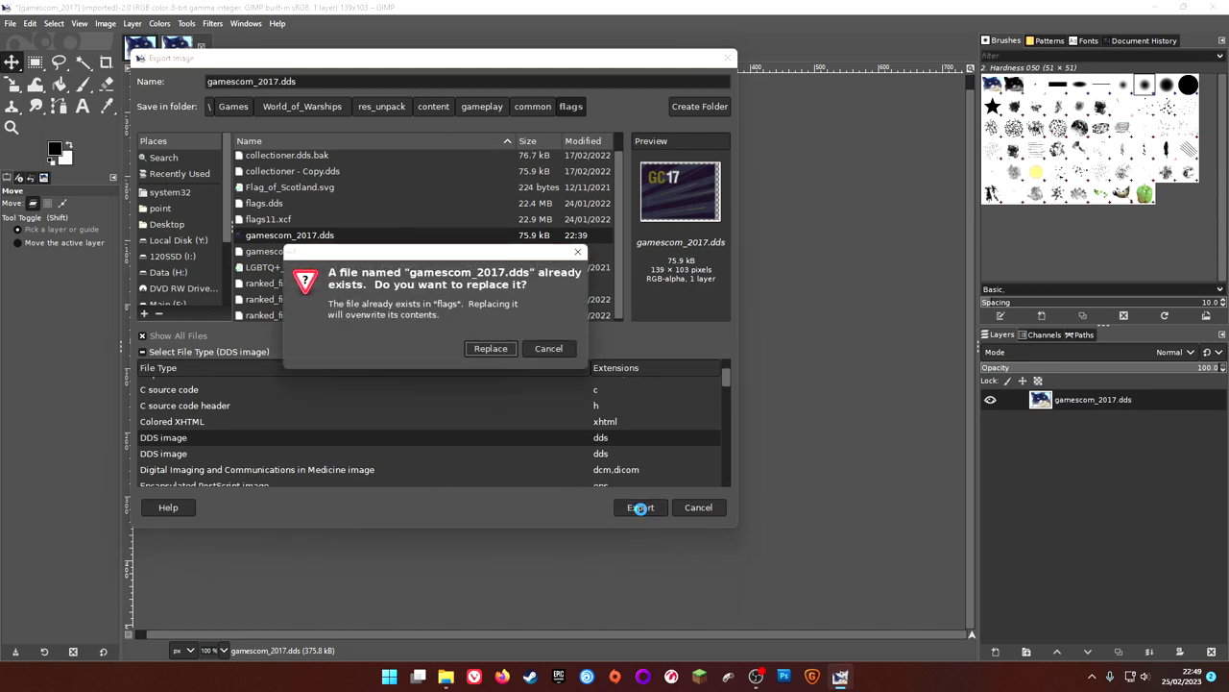
pyautogui.click(497, 353)
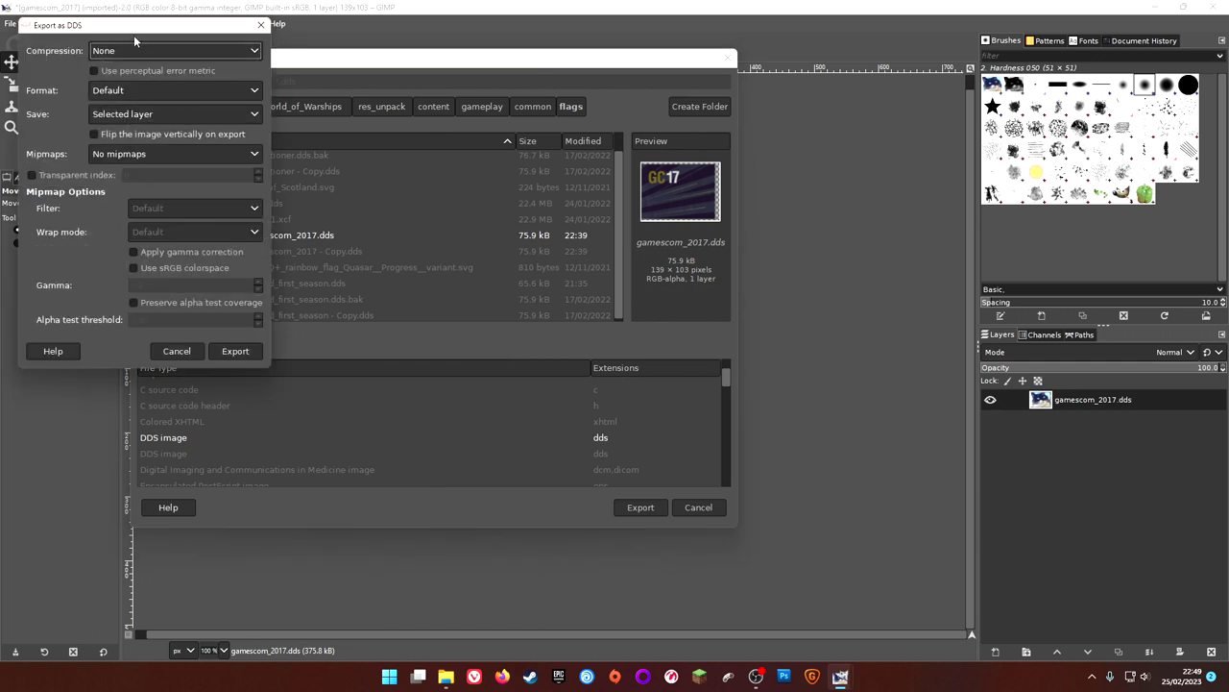
pyautogui.moveTo(134, 34); pyautogui.dragTo(430, 218)
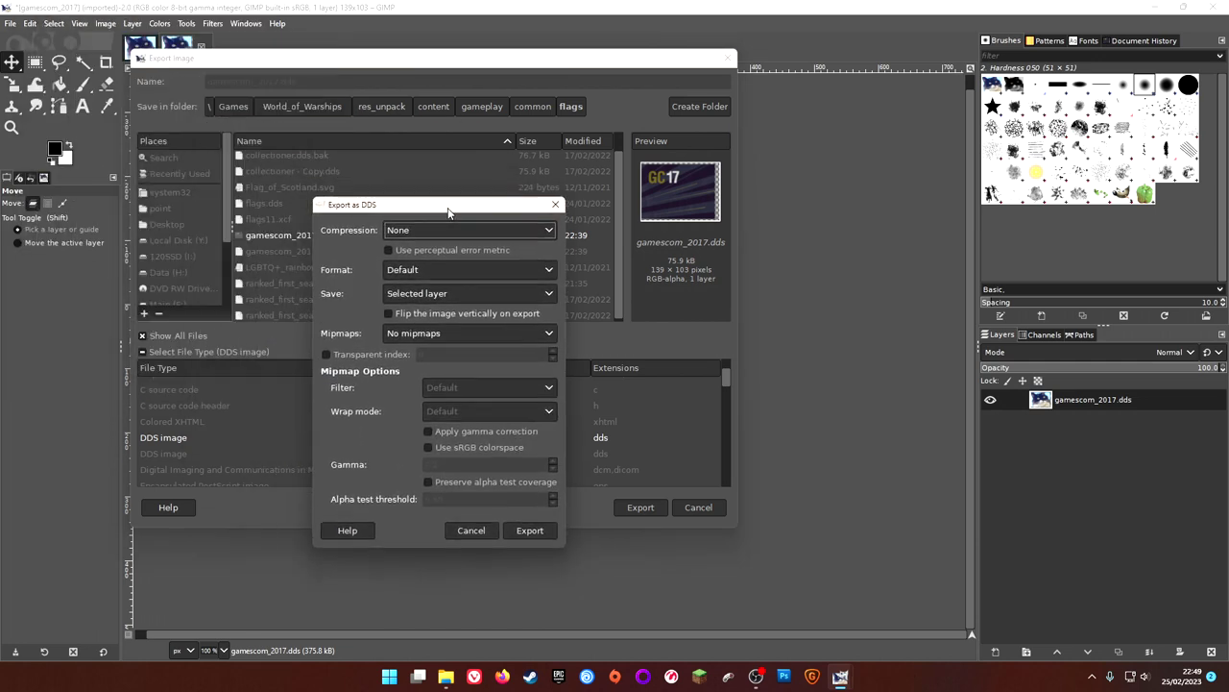
pyautogui.click(411, 341)
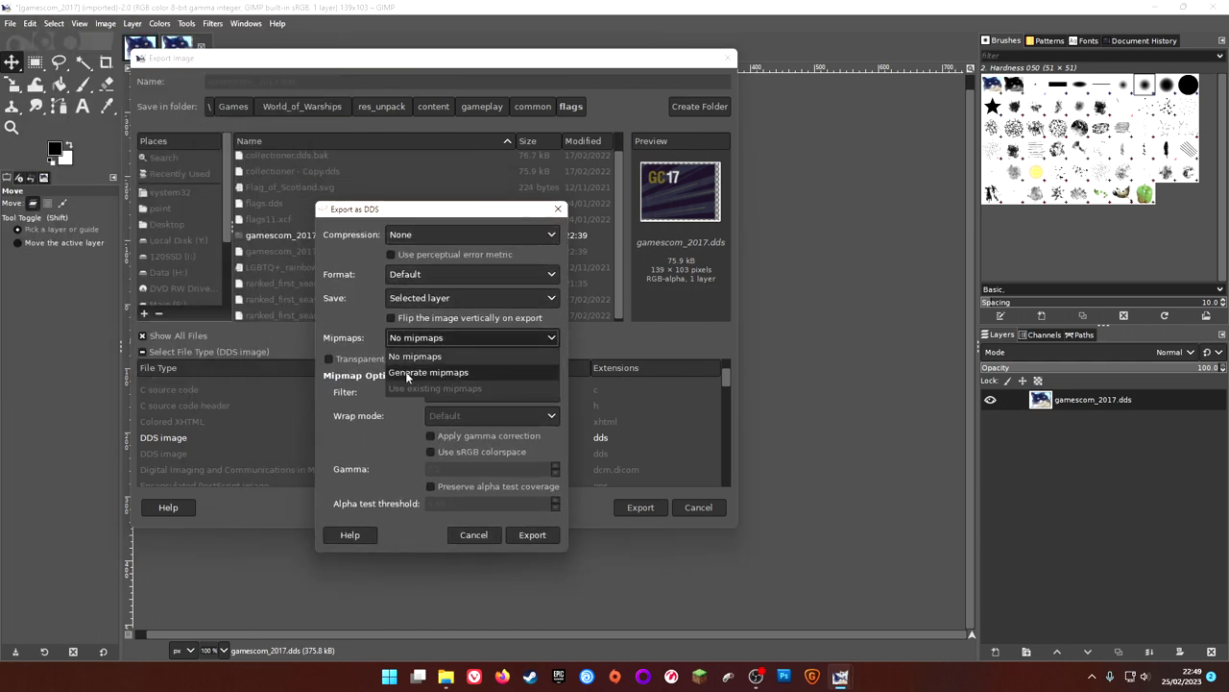
pyautogui.click(407, 373)
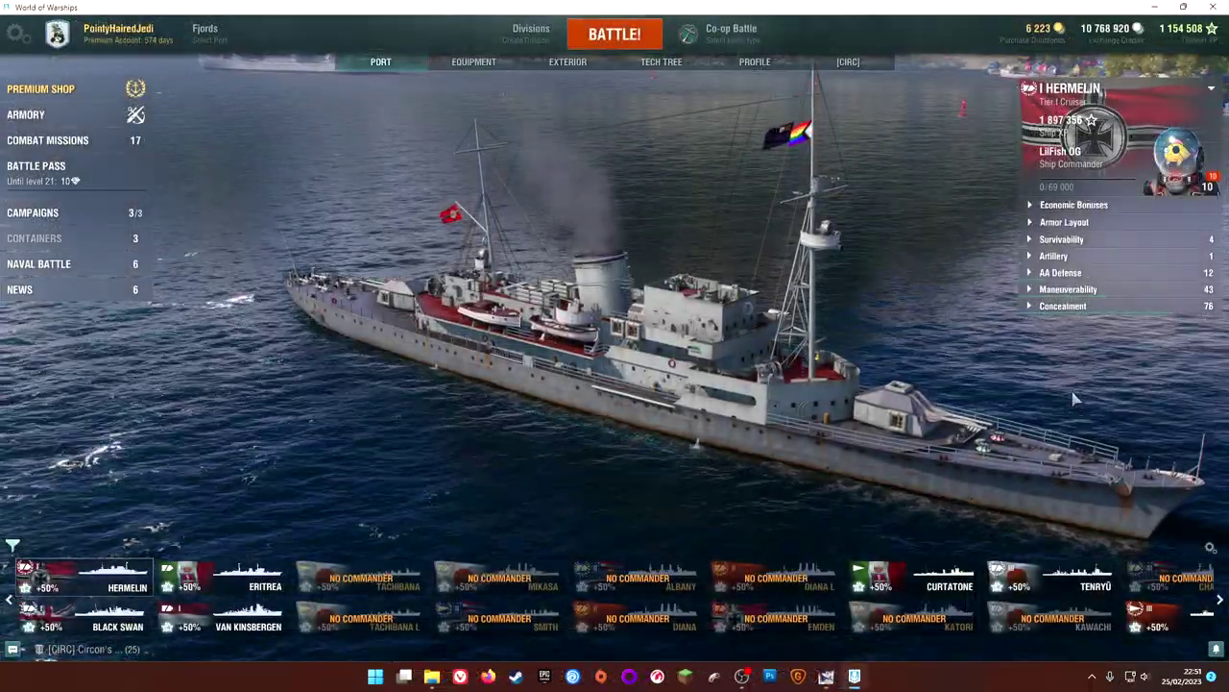
# - Examine the flags flying from the Hermelin's mast in the World of Warships port from several angles and distances
pyautogui.moveTo(651, 294); pyautogui.dragTo(390, 393)
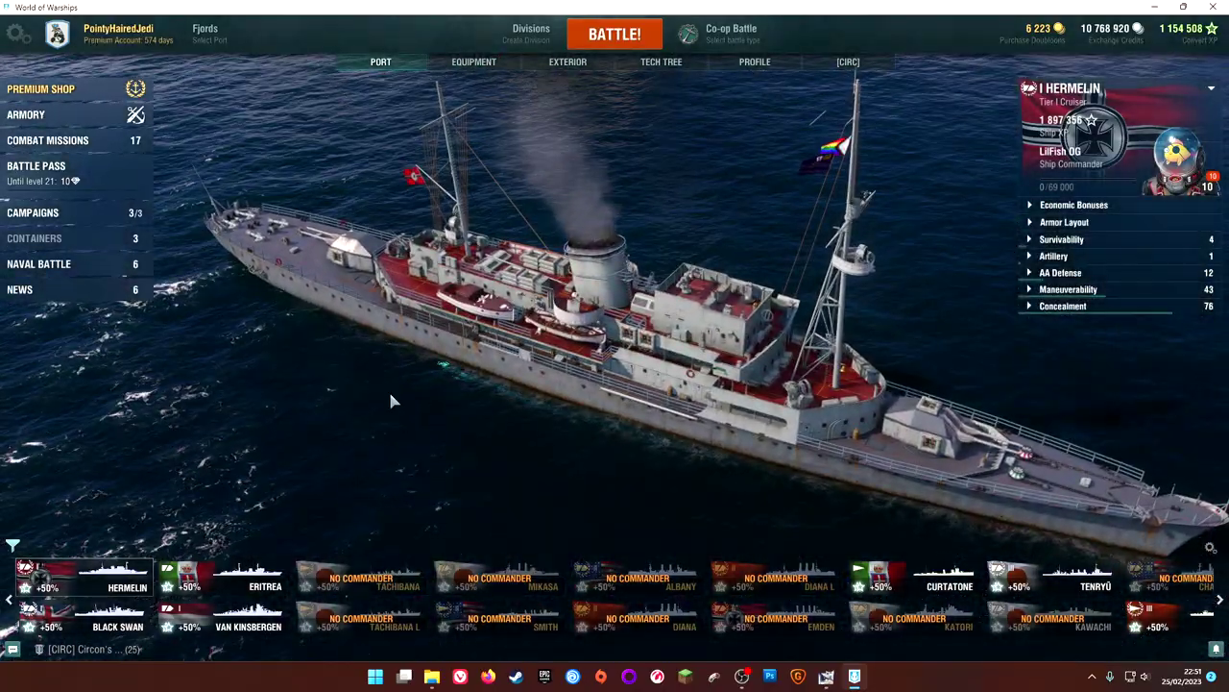
pyautogui.moveTo(445, 432); pyautogui.dragTo(549, 353)
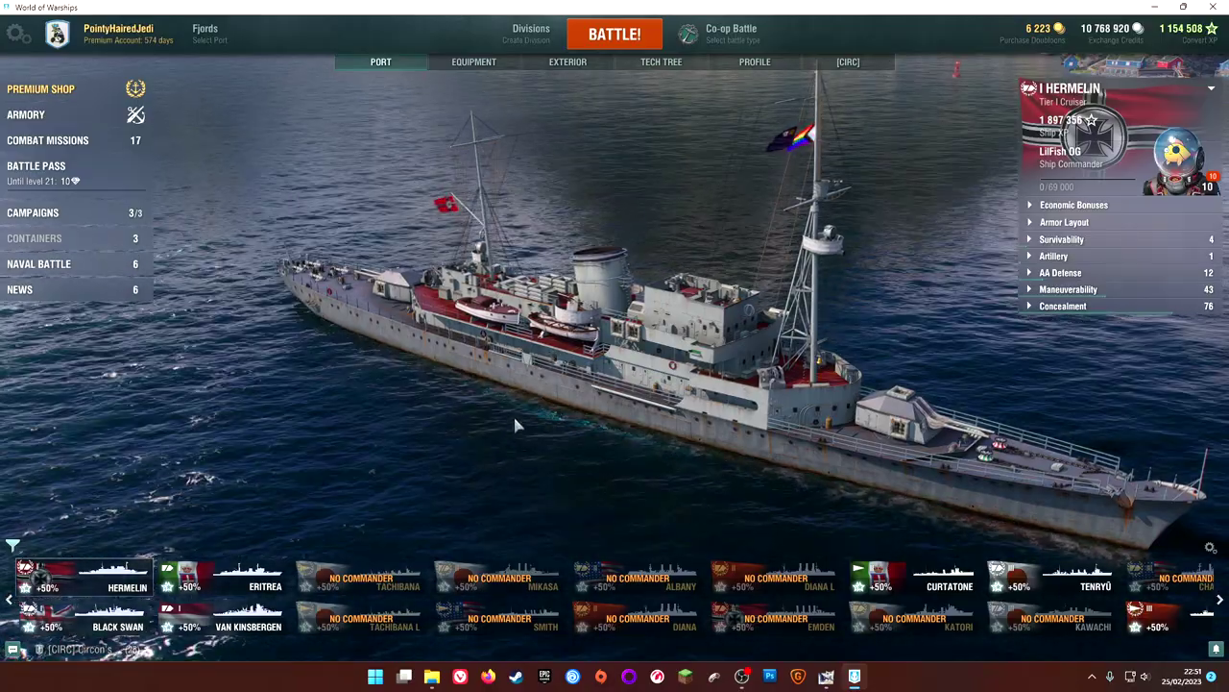
pyautogui.moveTo(522, 406); pyautogui.dragTo(672, 437)
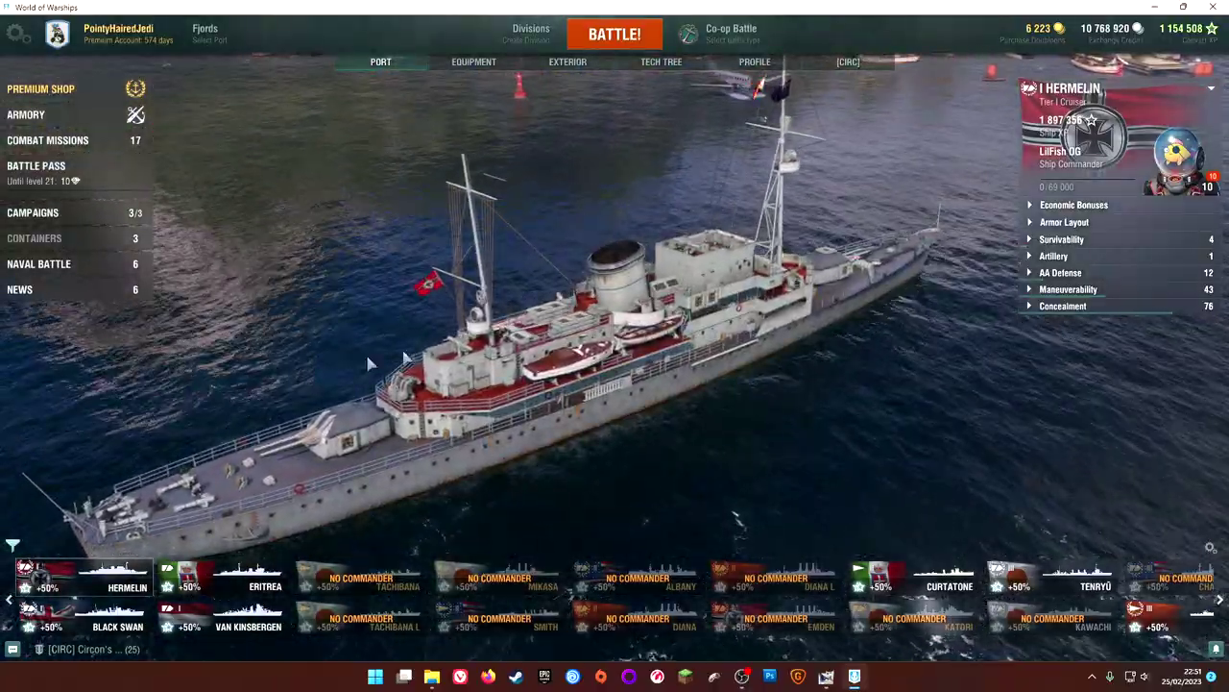
pyautogui.moveTo(156, 480); pyautogui.dragTo(567, 382)
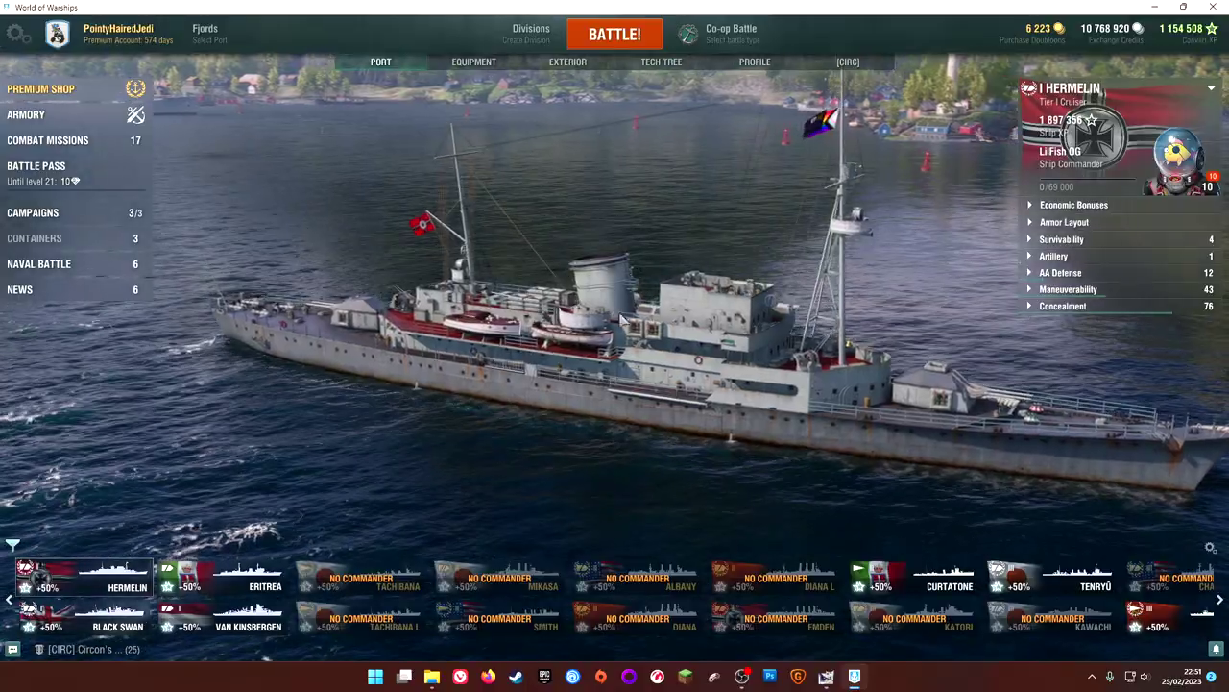
pyautogui.scroll(6, 567, 382)
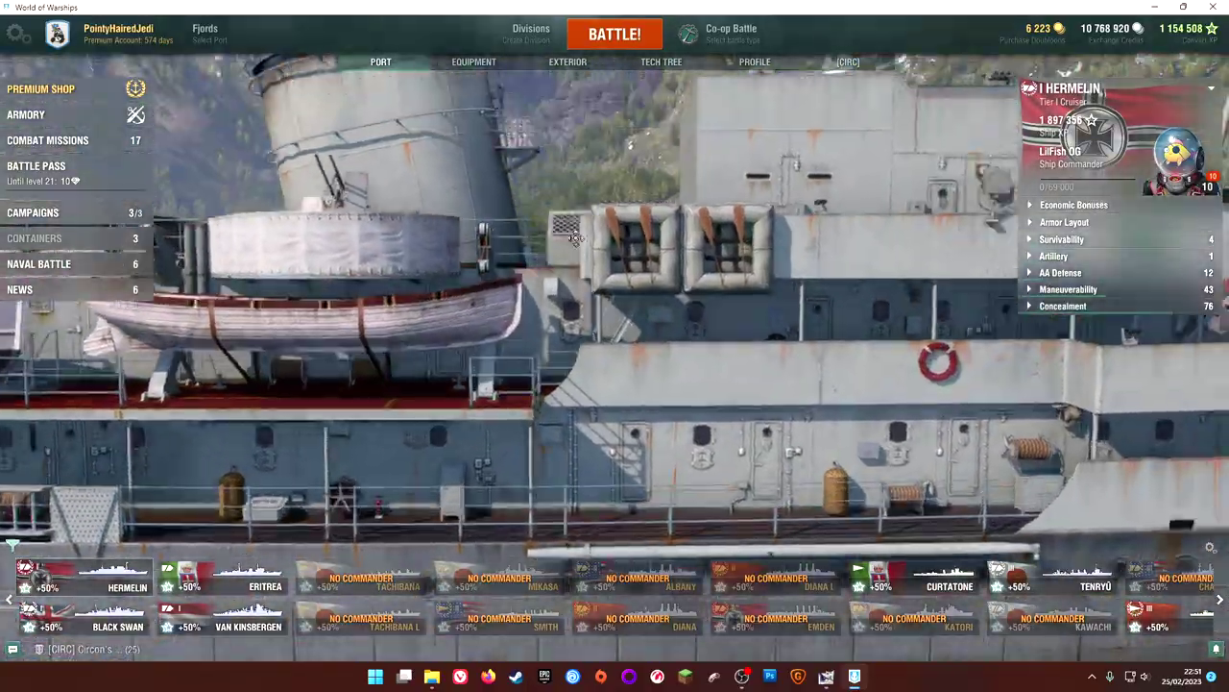
pyautogui.scroll(-5, 573, 237)
pyautogui.moveTo(573, 237); pyautogui.dragTo(549, 356)
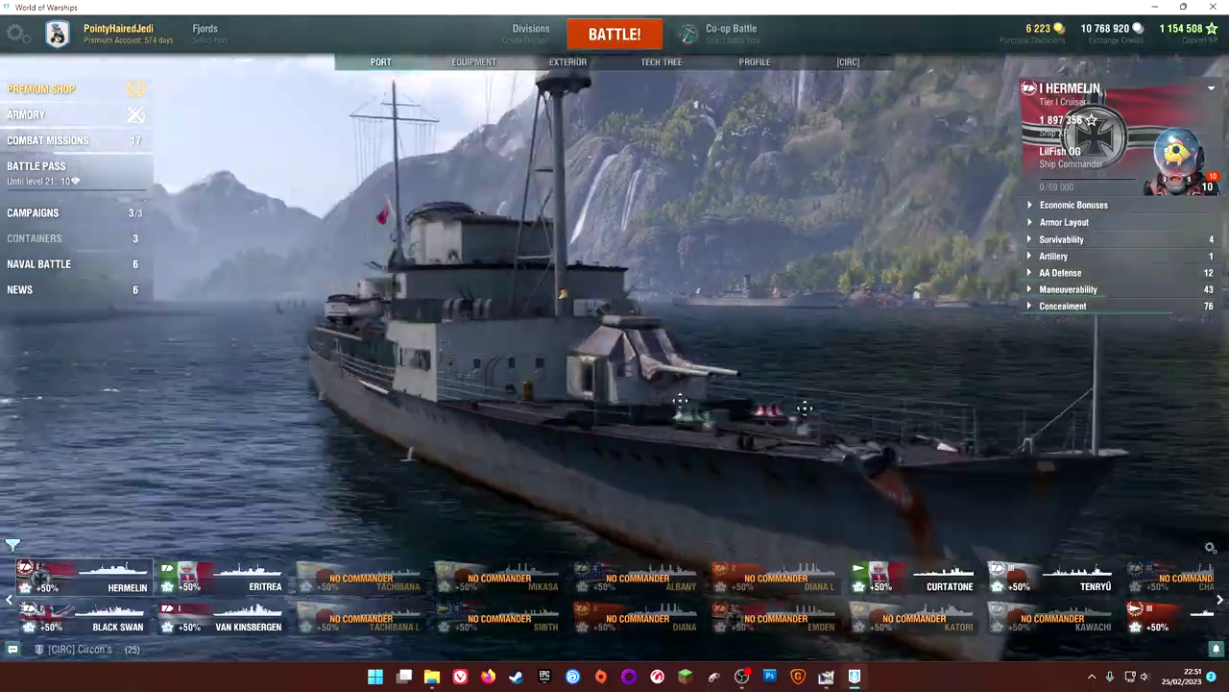
pyautogui.scroll(5, 295, 339)
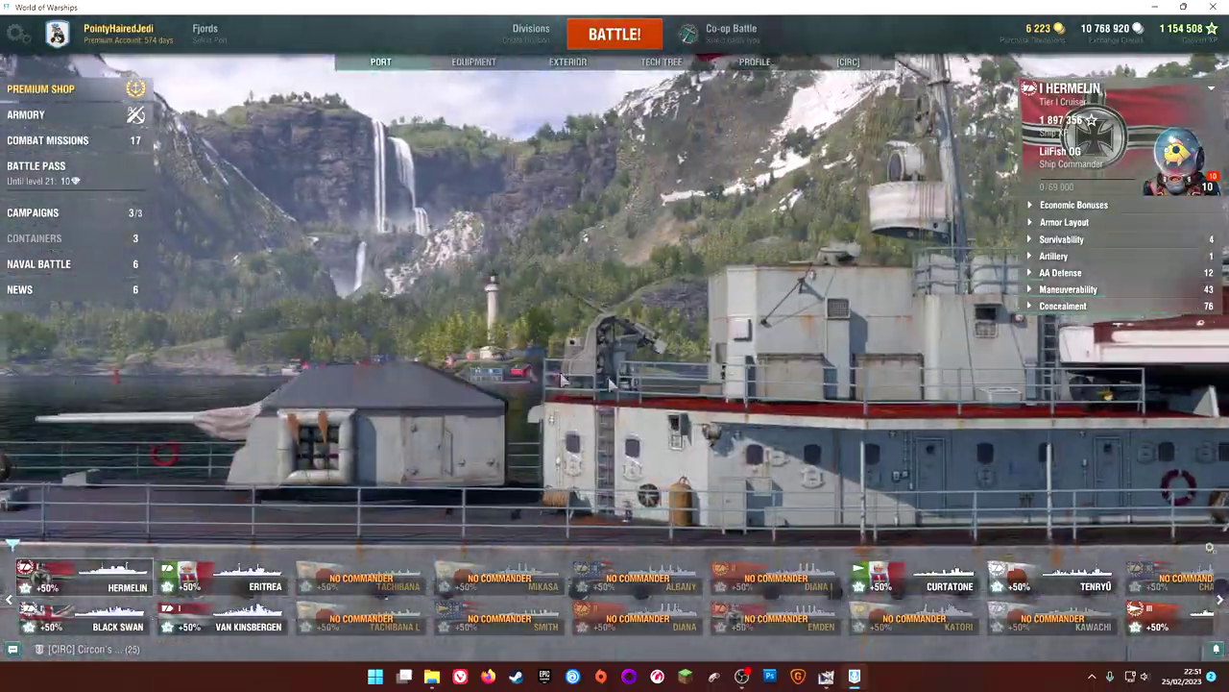
pyautogui.scroll(-5, 562, 379)
pyautogui.scroll(5, 720, 430)
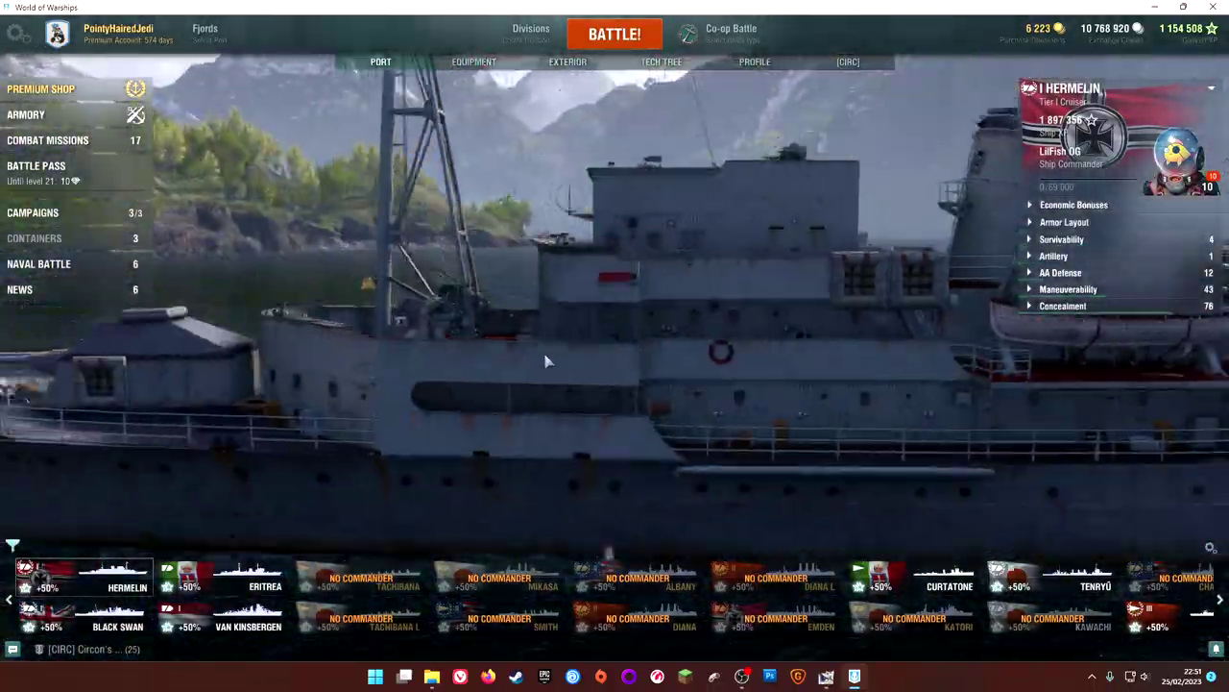
pyautogui.scroll(-5, 549, 357)
pyautogui.moveTo(144, 173); pyautogui.dragTo(788, 183)
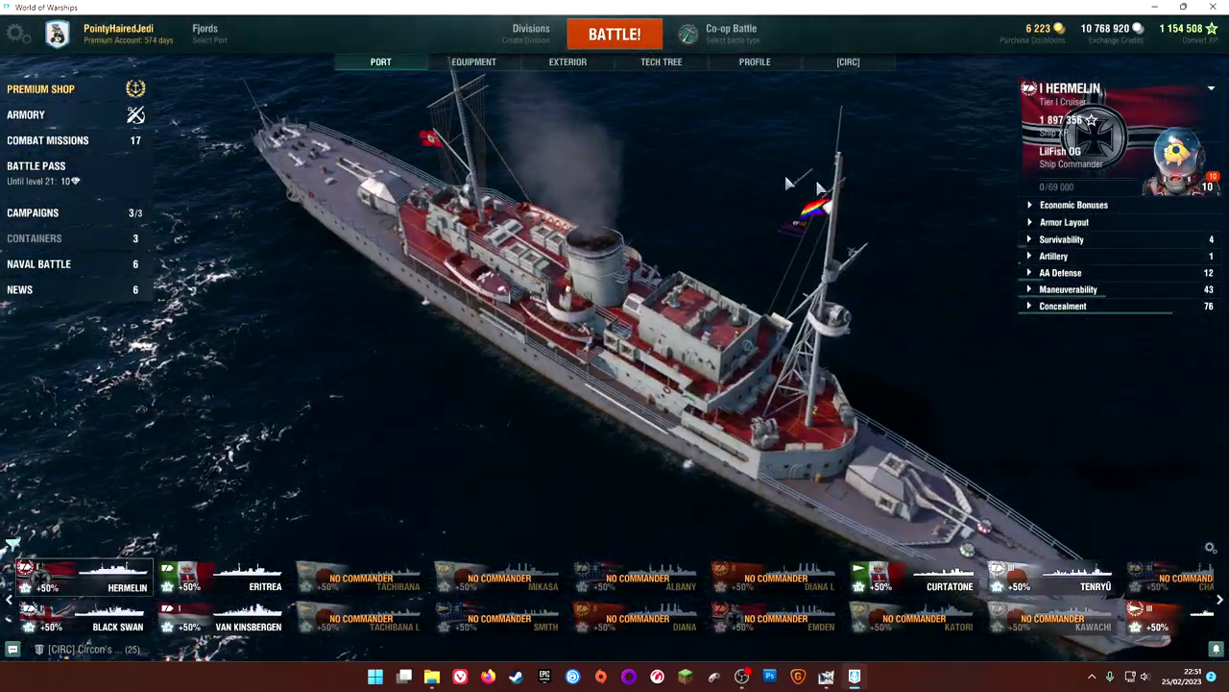
# - Inspect the mounted flags in the Hermelin's exterior view and return to GIMP
pyautogui.click(514, 64)
pyautogui.click(568, 62)
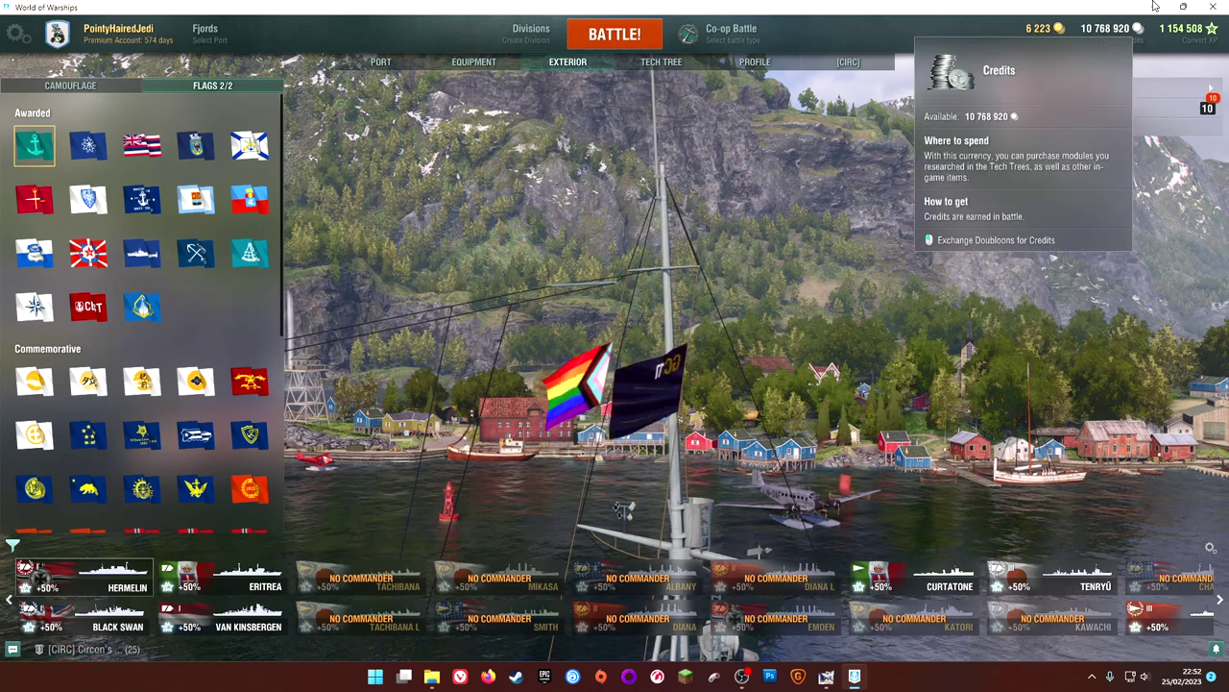
pyautogui.click(1155, 6)
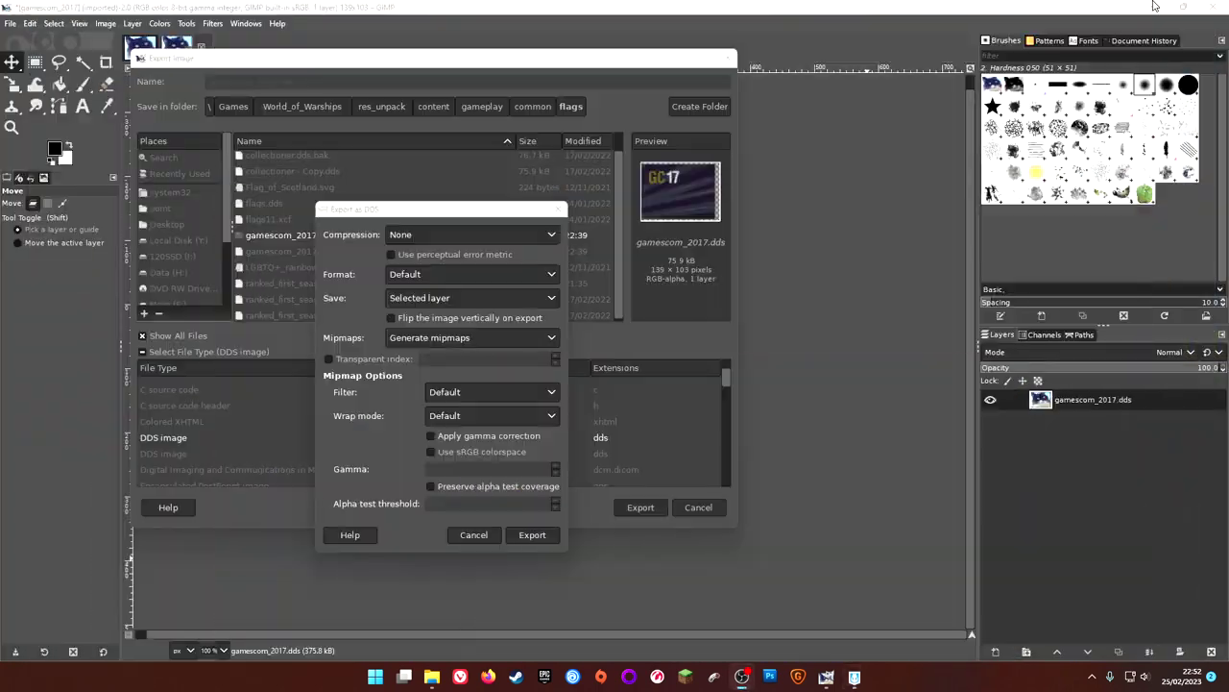
# - Export the DDS with generated mipmaps and close the gamescom_2017 image, discarding its unsaved project changes
pyautogui.click(444, 337)
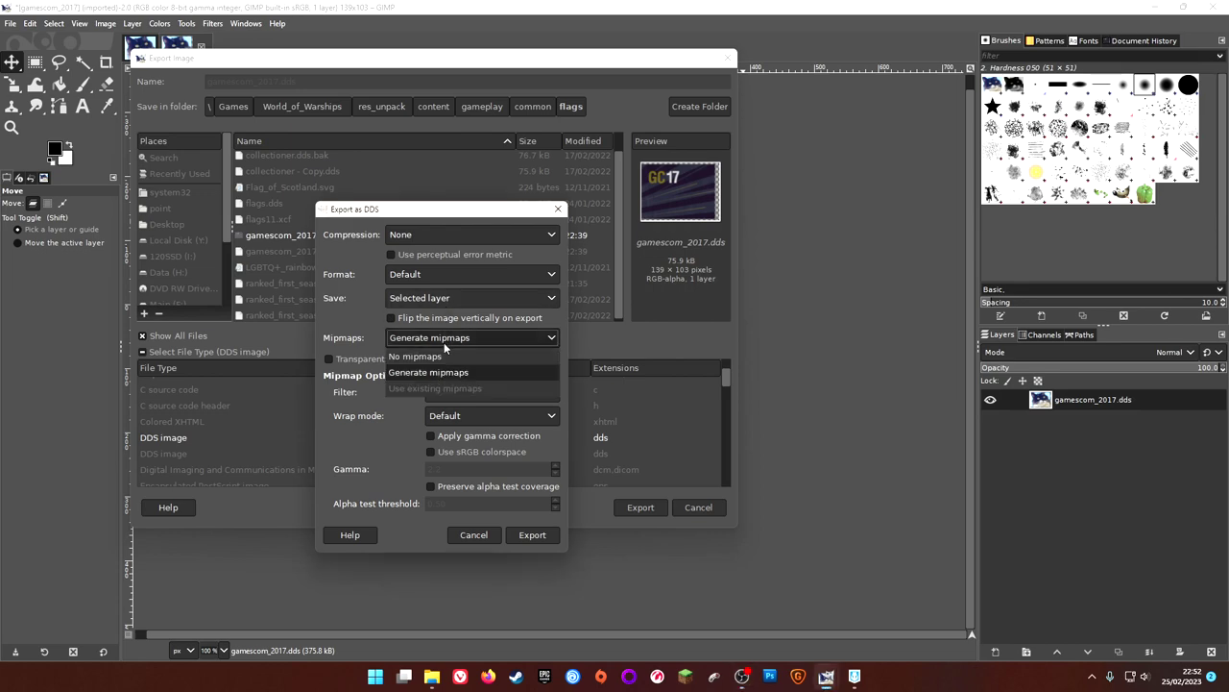
pyautogui.click(444, 342)
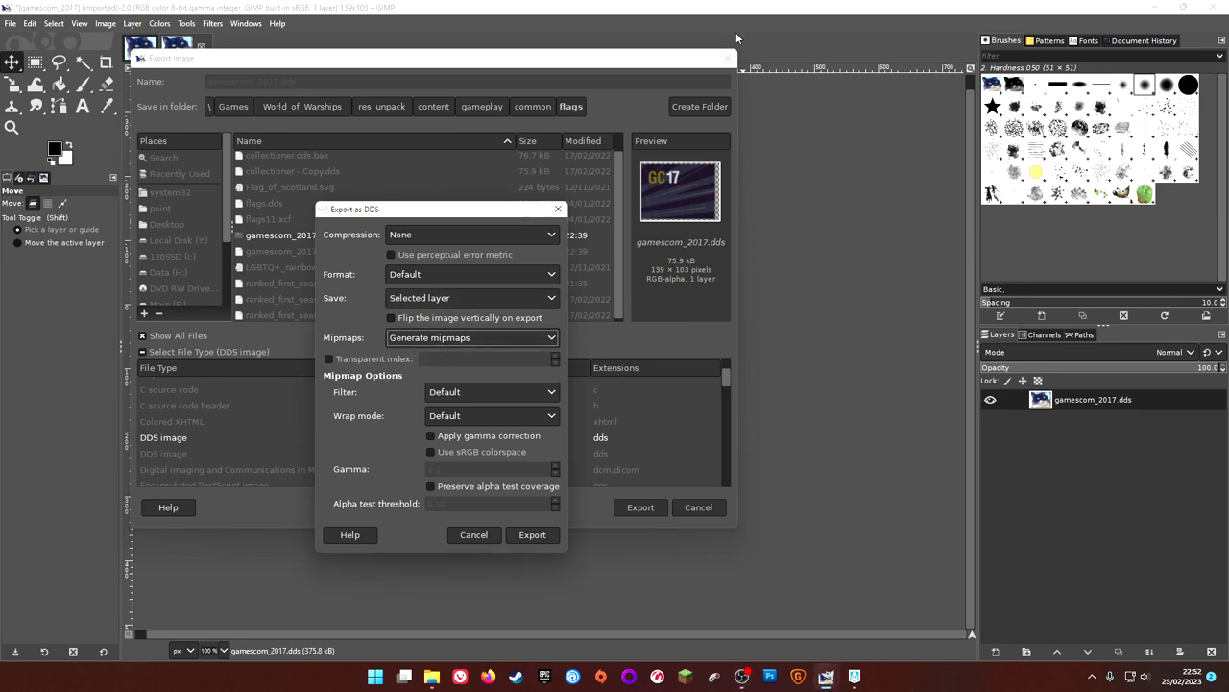
pyautogui.click(853, 676)
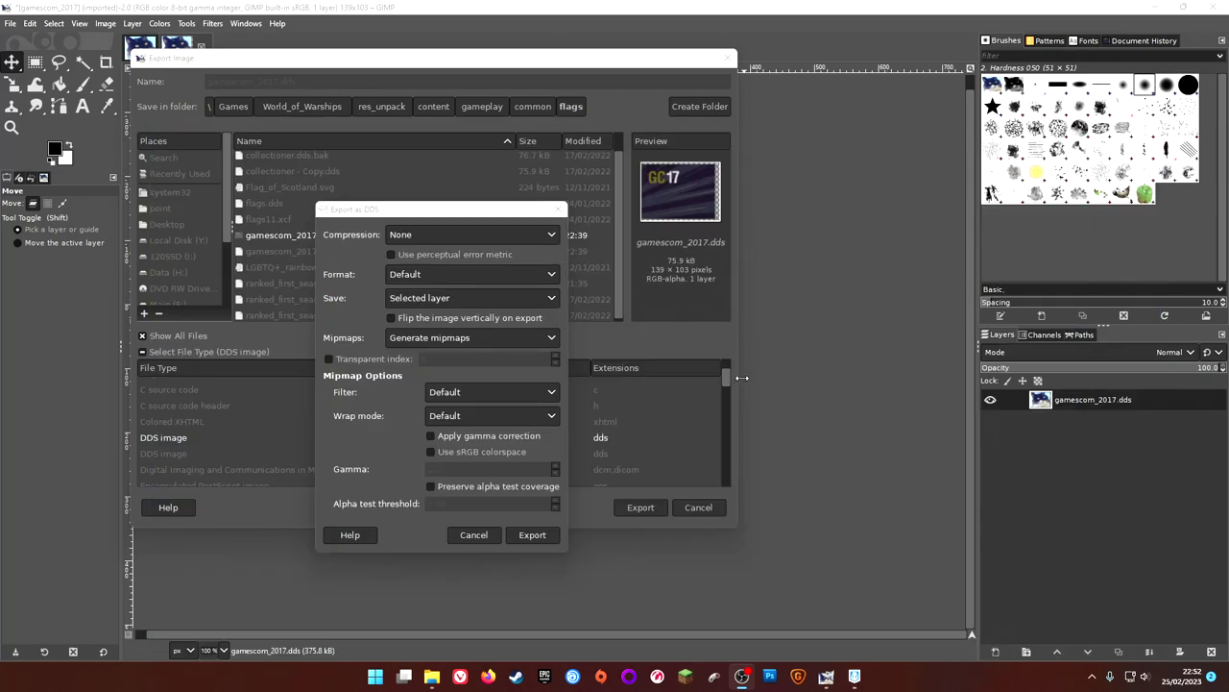
pyautogui.click(544, 541)
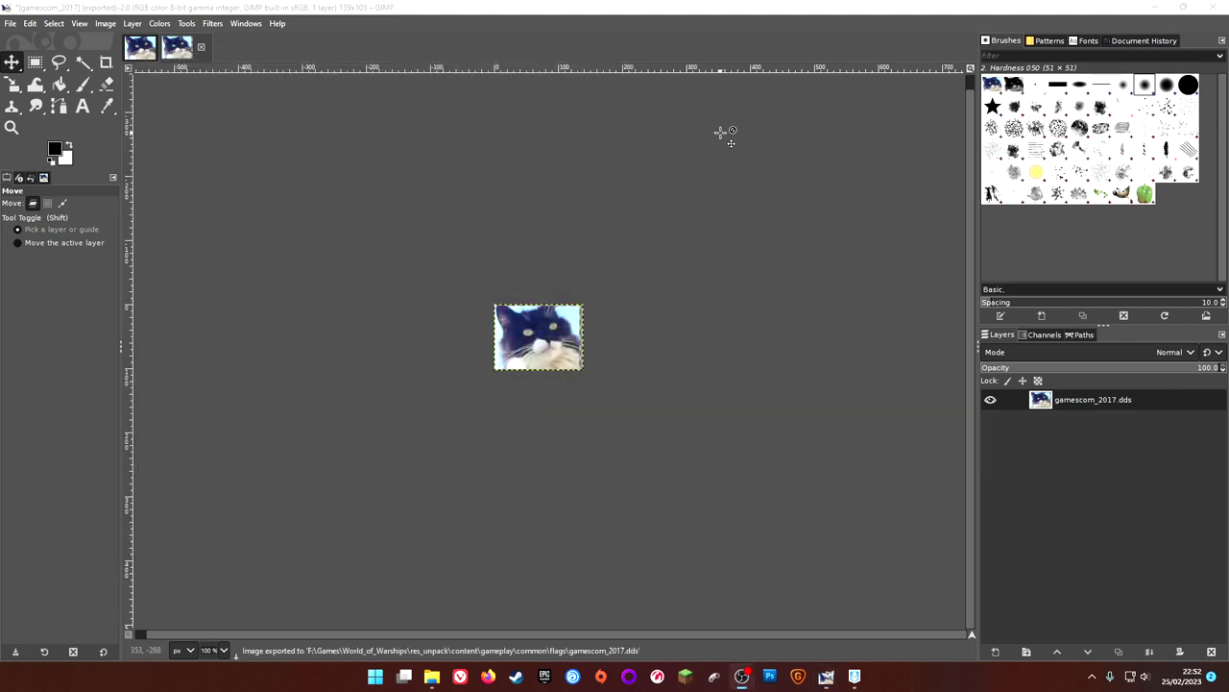
pyautogui.click(202, 48)
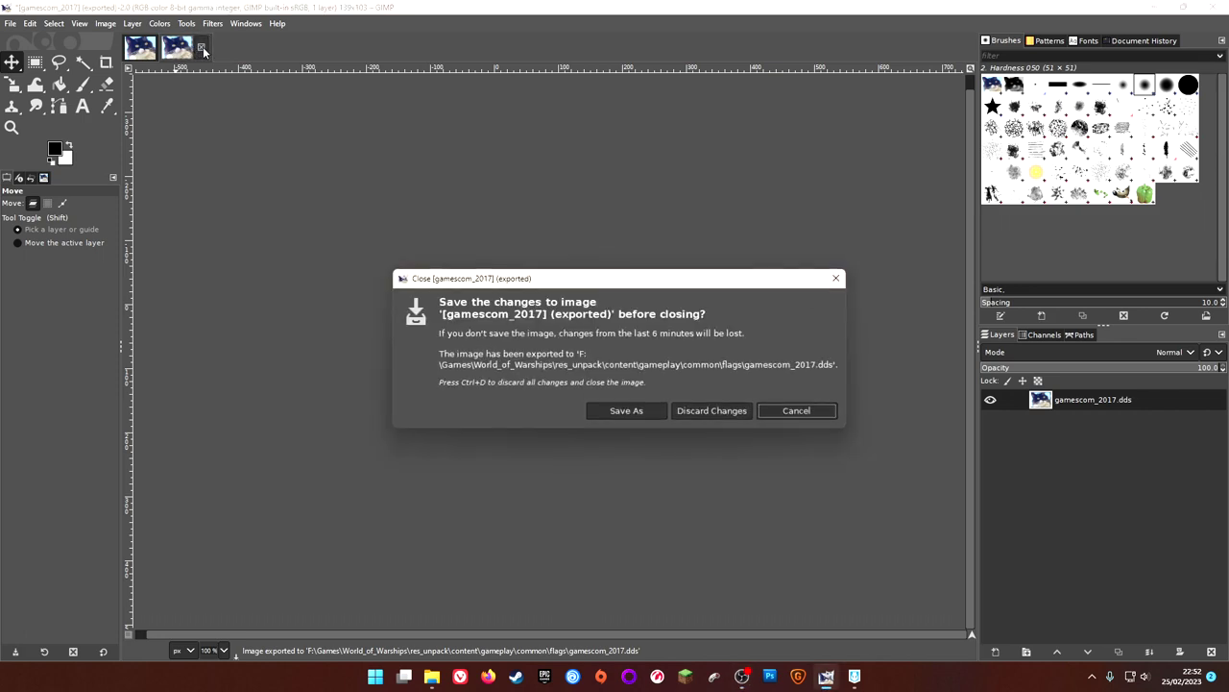
pyautogui.click(701, 410)
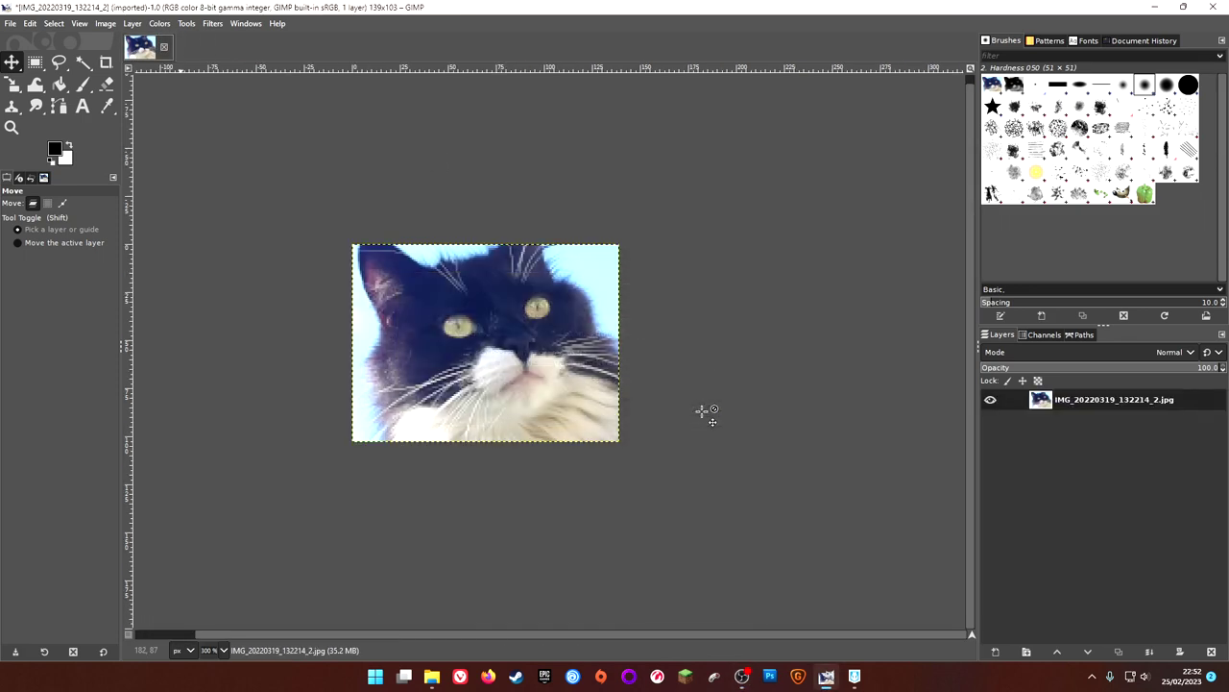
# - Reopen gamescom_2017.dds from the flags folder in File Explorer to check the exported artwork in GIMP
pyautogui.moveTo(432, 677)
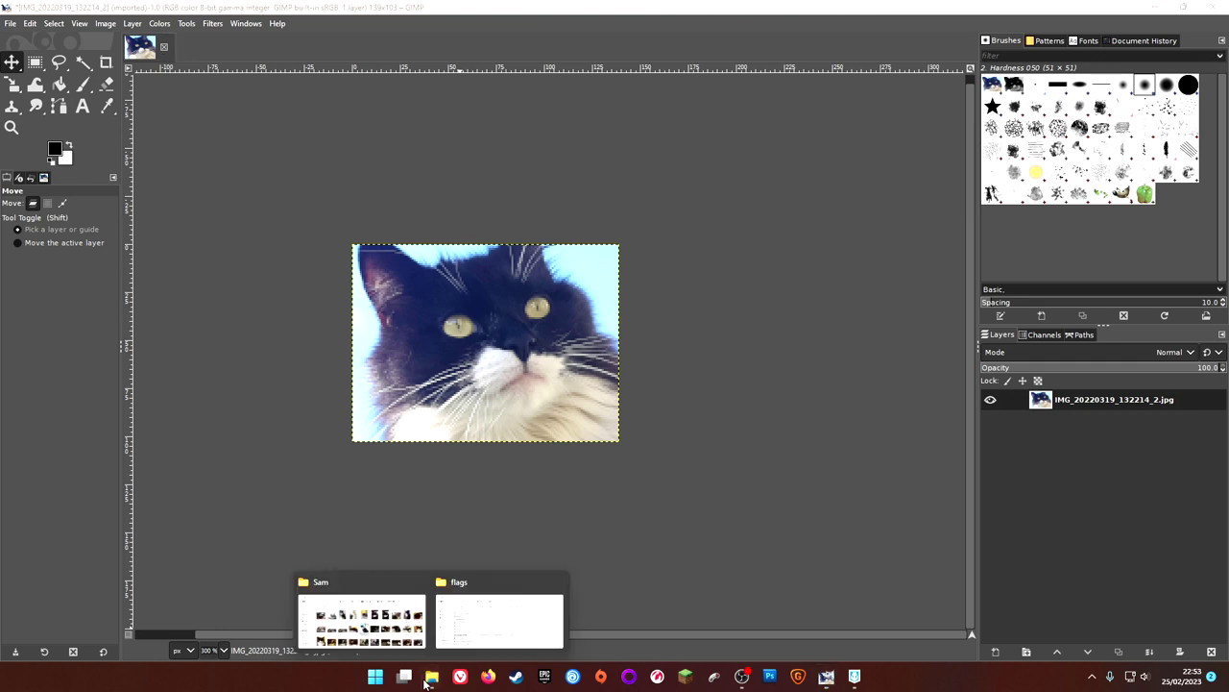
pyautogui.click(501, 638)
pyautogui.scroll(-1, 304, 567)
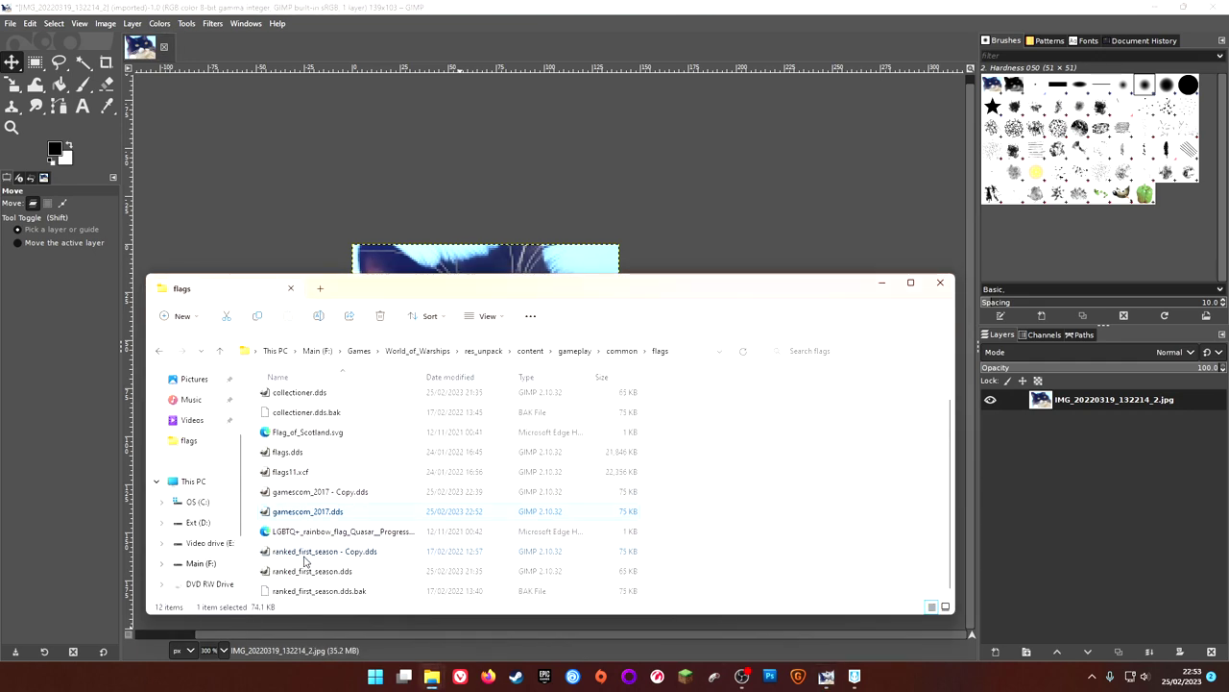
pyautogui.click(318, 512)
pyautogui.press('Return')
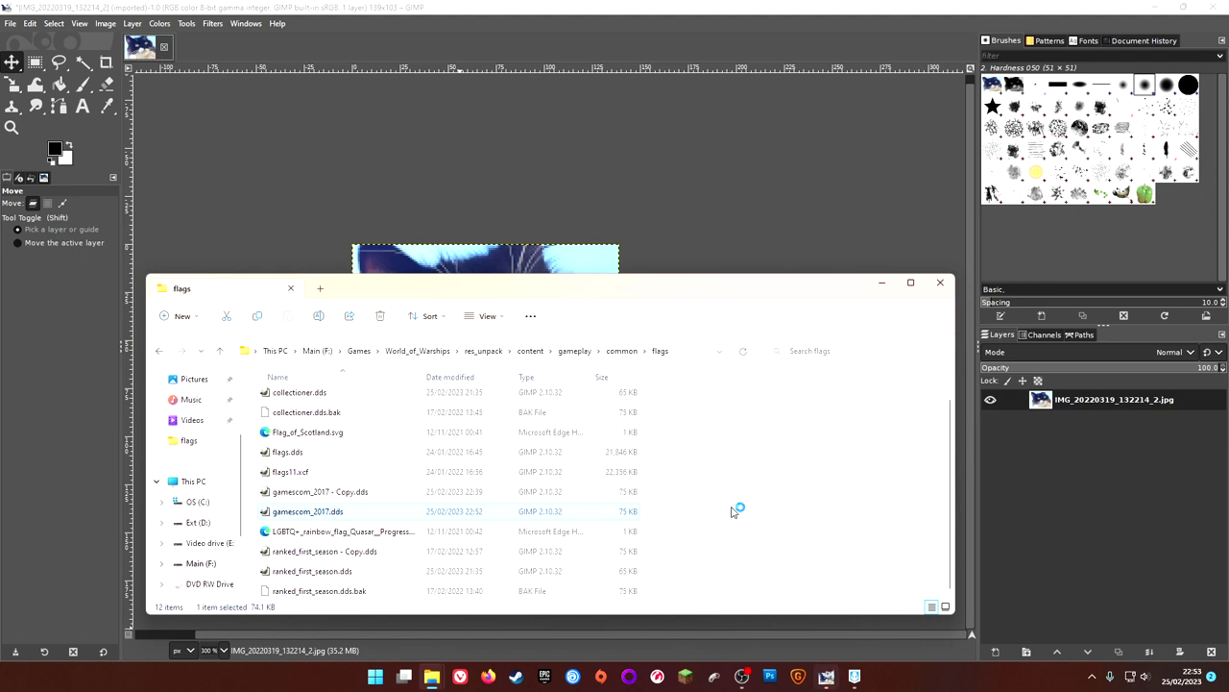
pyautogui.press('Return')
pyautogui.click(332, 176)
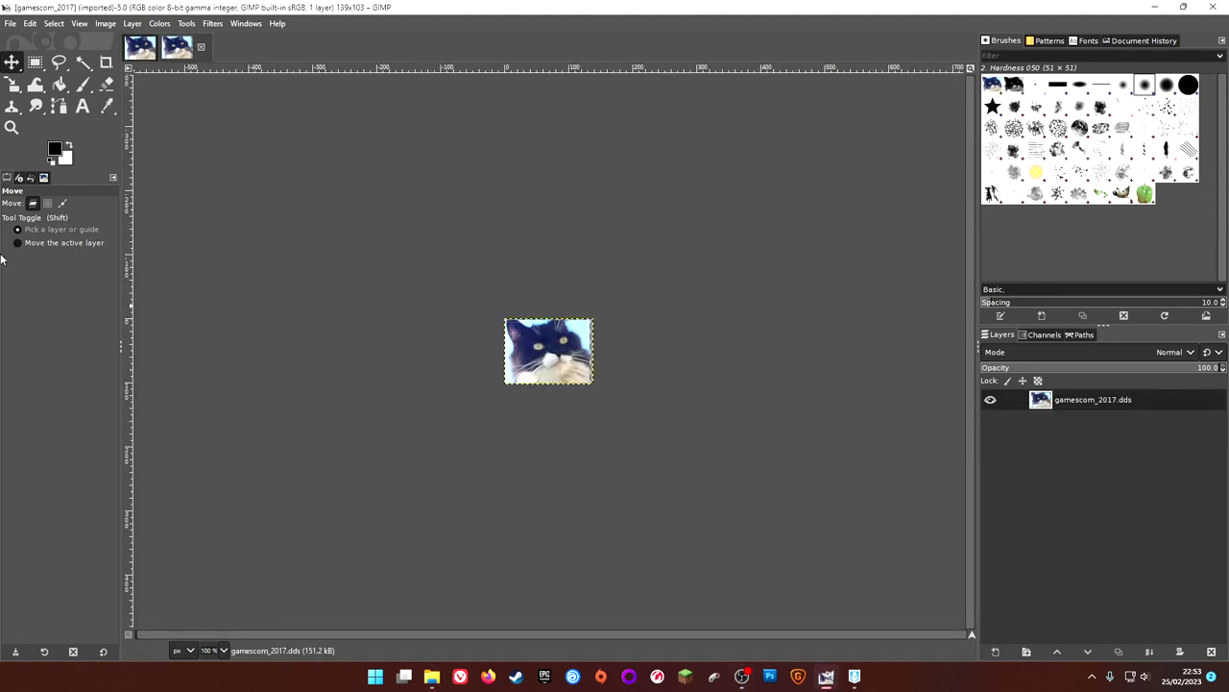
# - Quit GIMP and discard the unsaved changes to the cat photo
pyautogui.click(1223, 7)
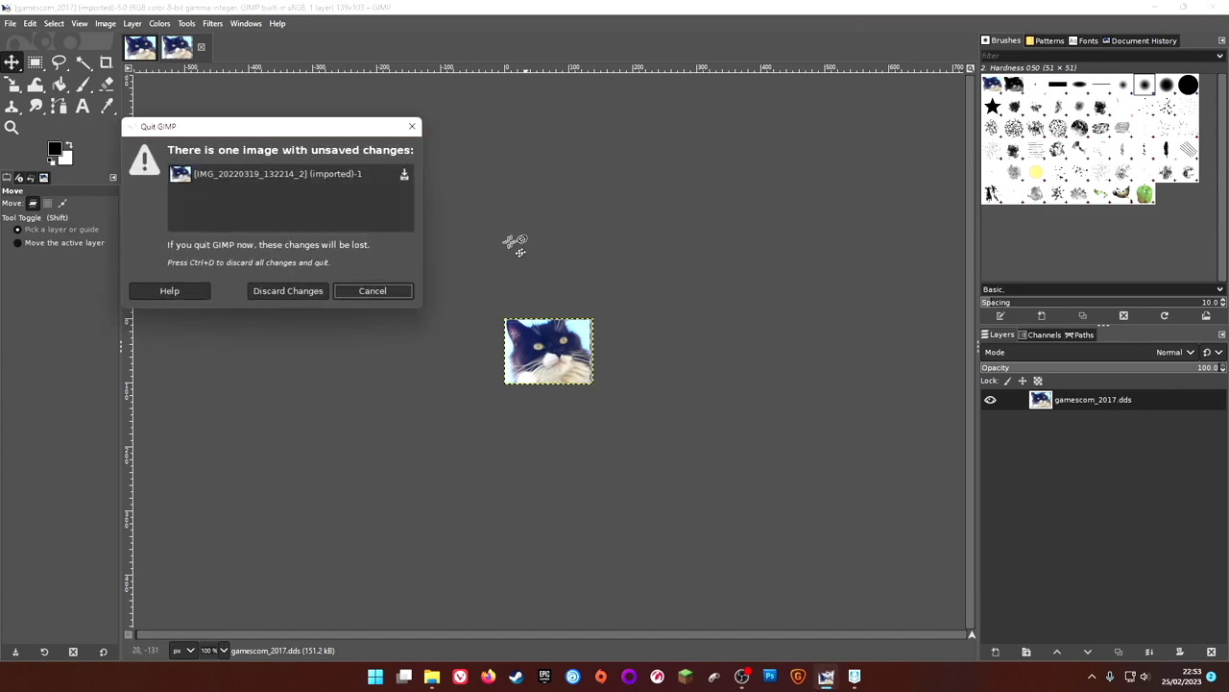
pyautogui.click(295, 297)
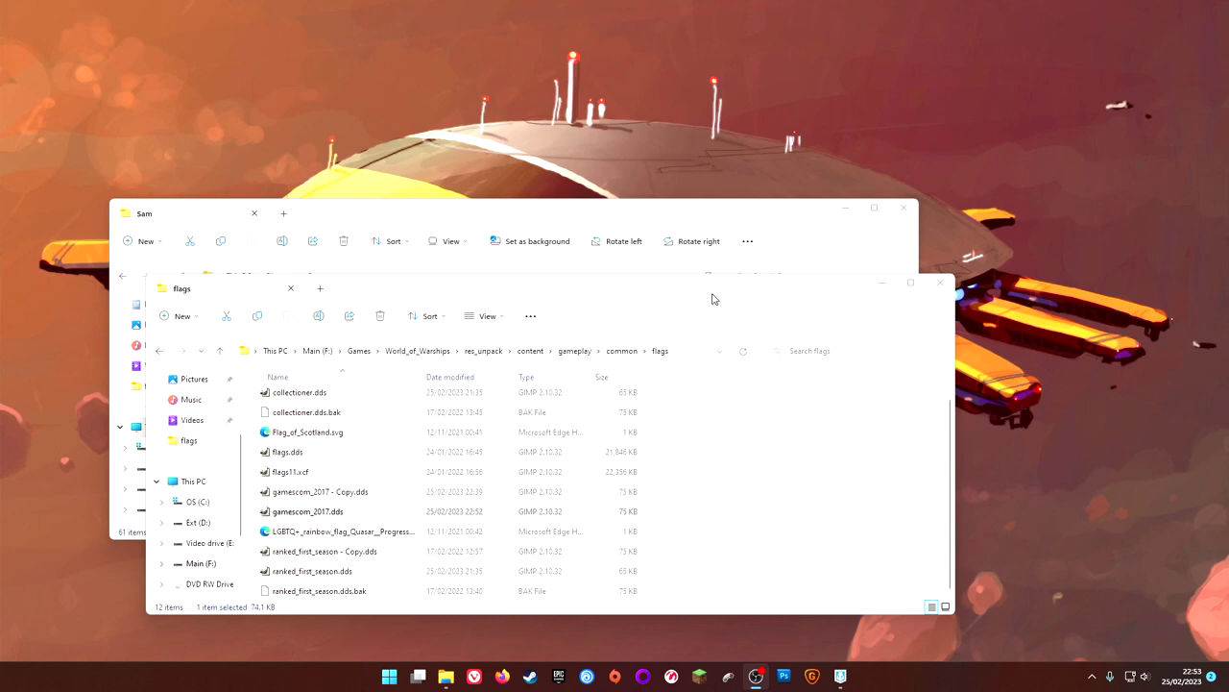
# - Close the Sam folder window and open the bin folder inside World_of_Warships
pyautogui.moveTo(714, 296); pyautogui.dragTo(879, 326)
pyautogui.moveTo(784, 220); pyautogui.dragTo(728, 152)
pyautogui.click(857, 137)
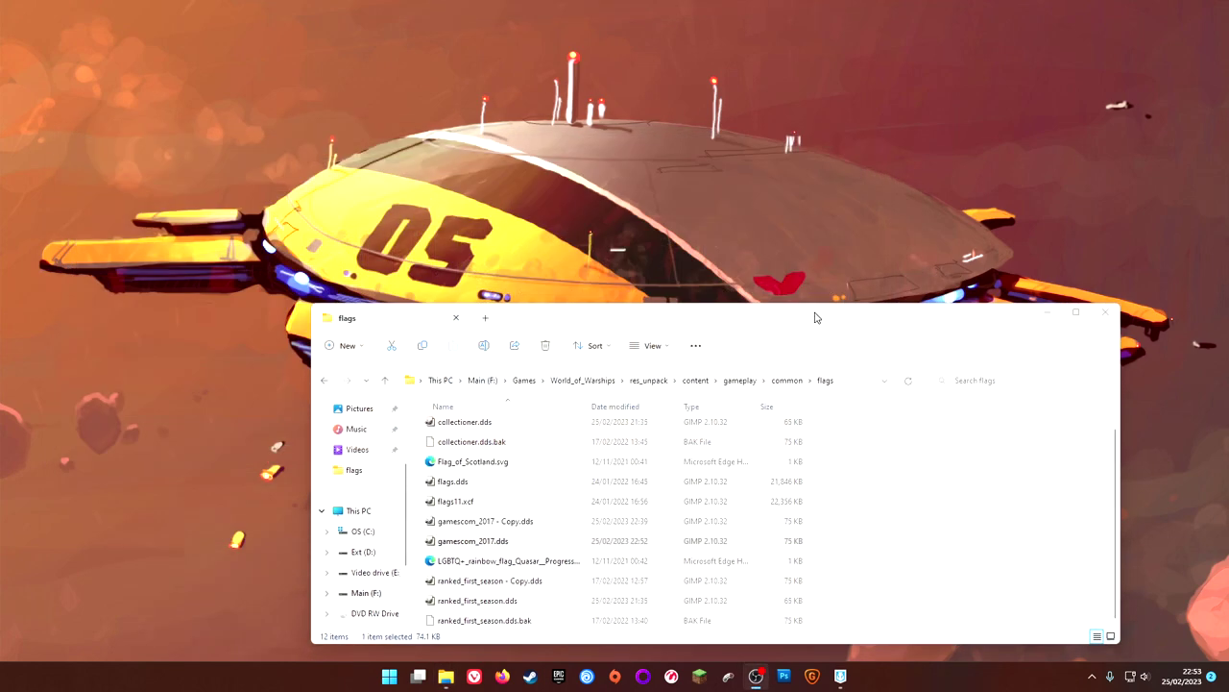
pyautogui.moveTo(814, 328); pyautogui.dragTo(724, 279)
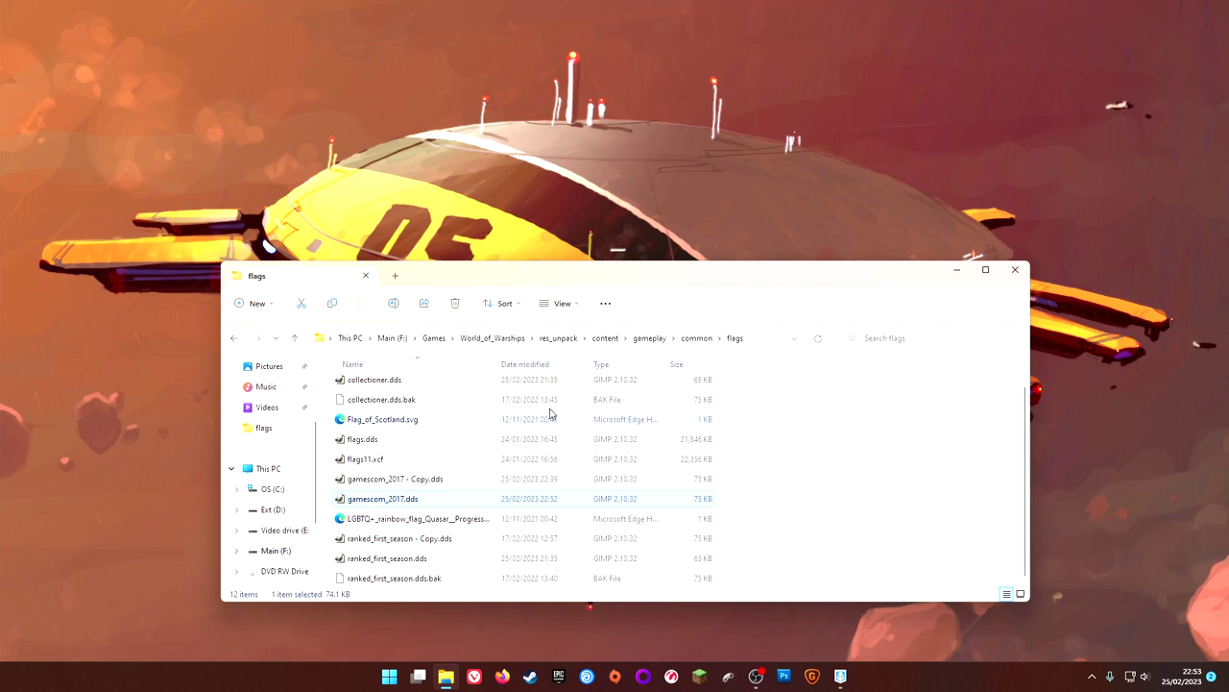
pyautogui.click(507, 342)
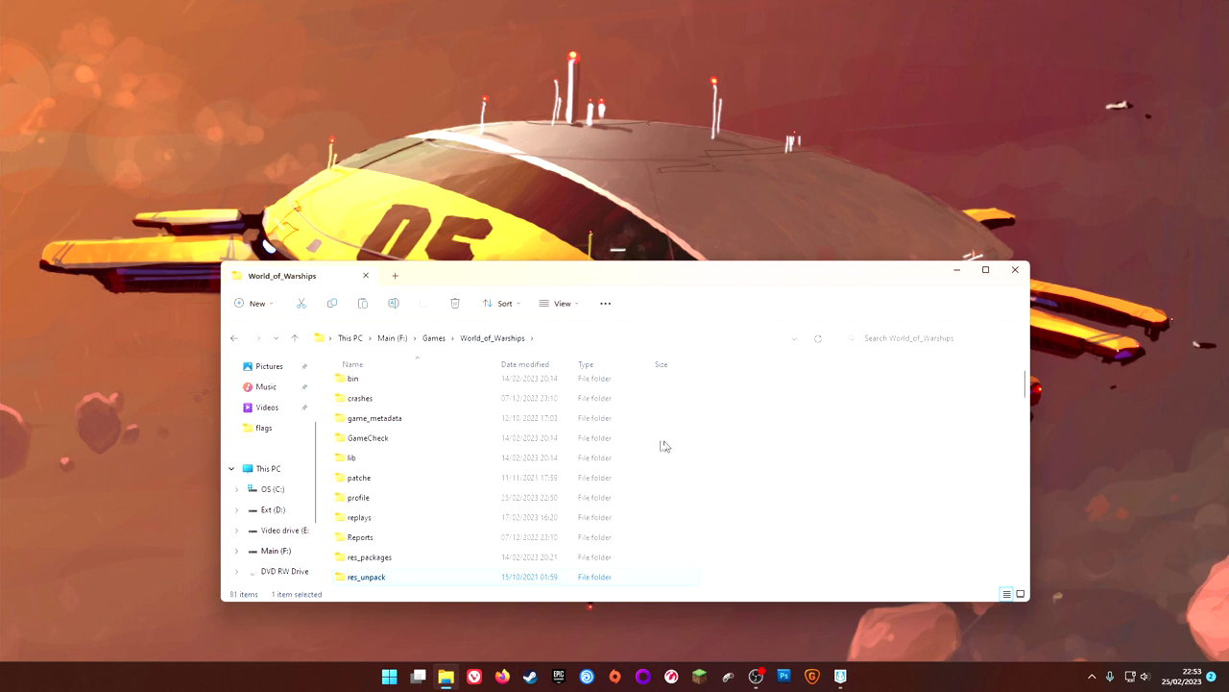
pyautogui.doubleClick(469, 407)
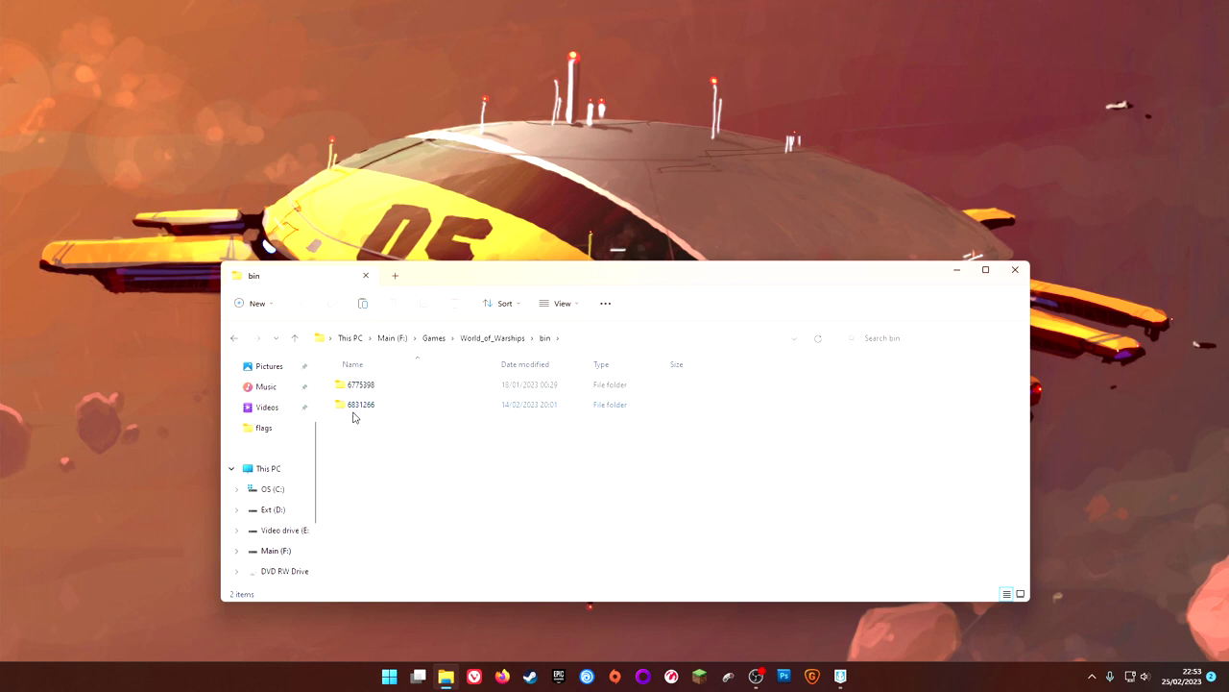
# - Look inside the older game build folder 6775398 and return to the bin folder
pyautogui.moveTo(495, 279); pyautogui.dragTo(481, 216)
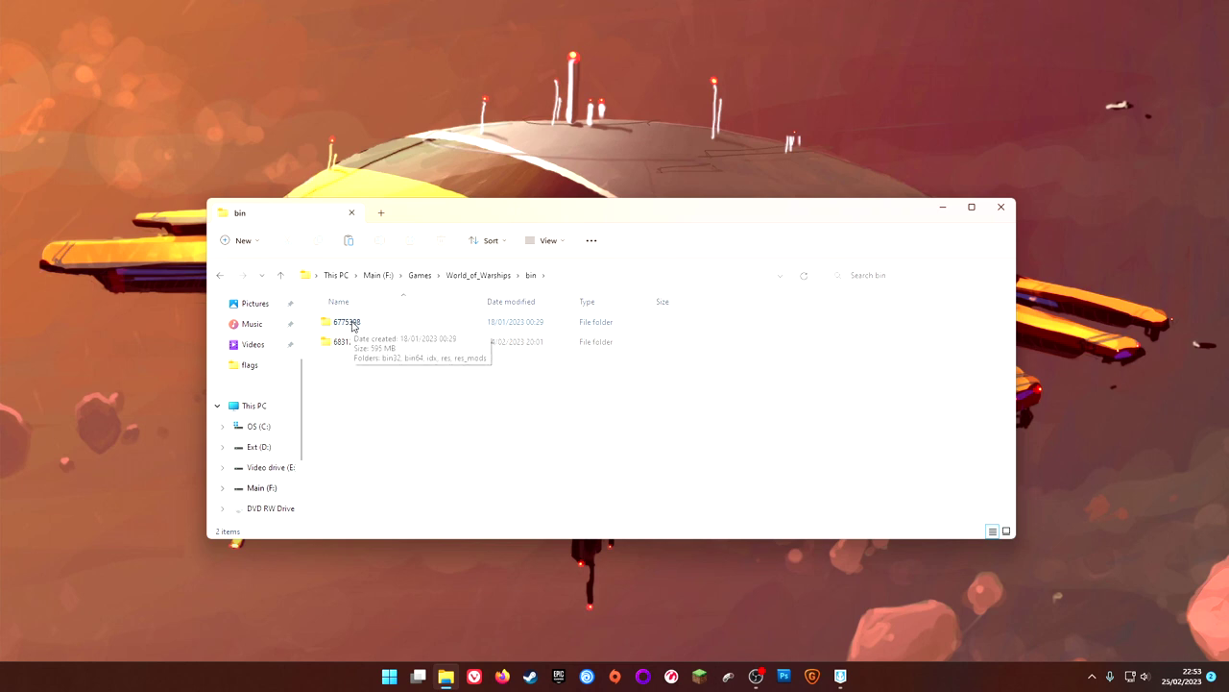
pyautogui.doubleClick(347, 322)
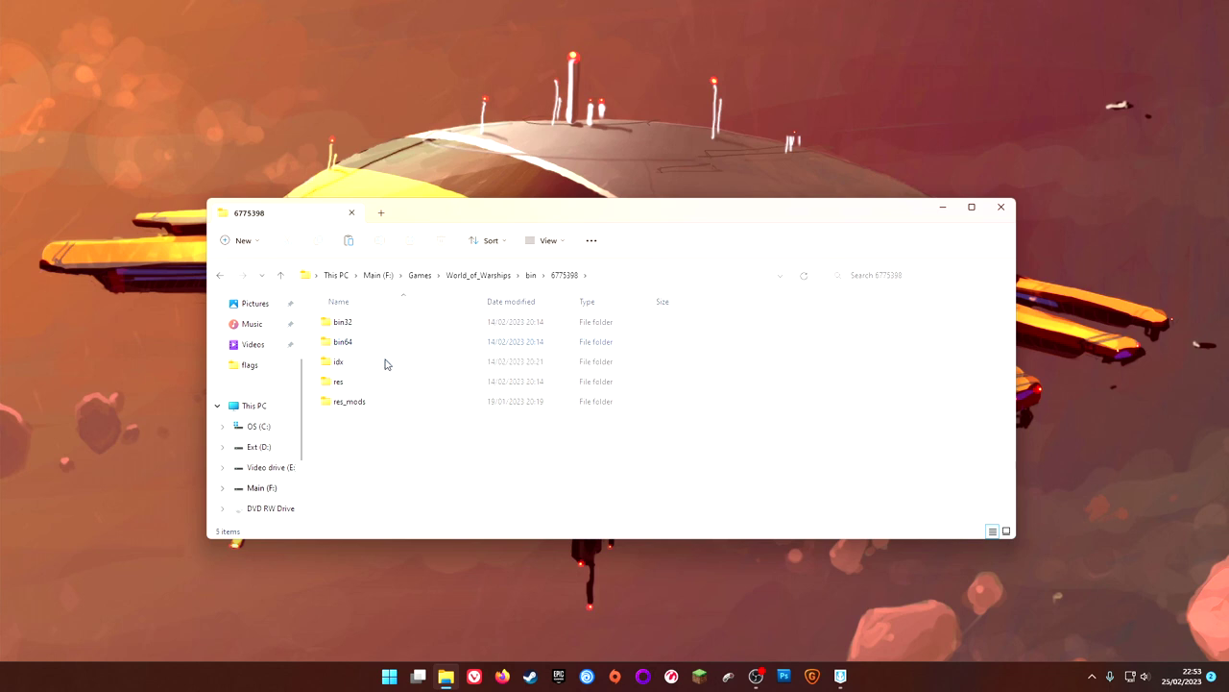
pyautogui.click(530, 275)
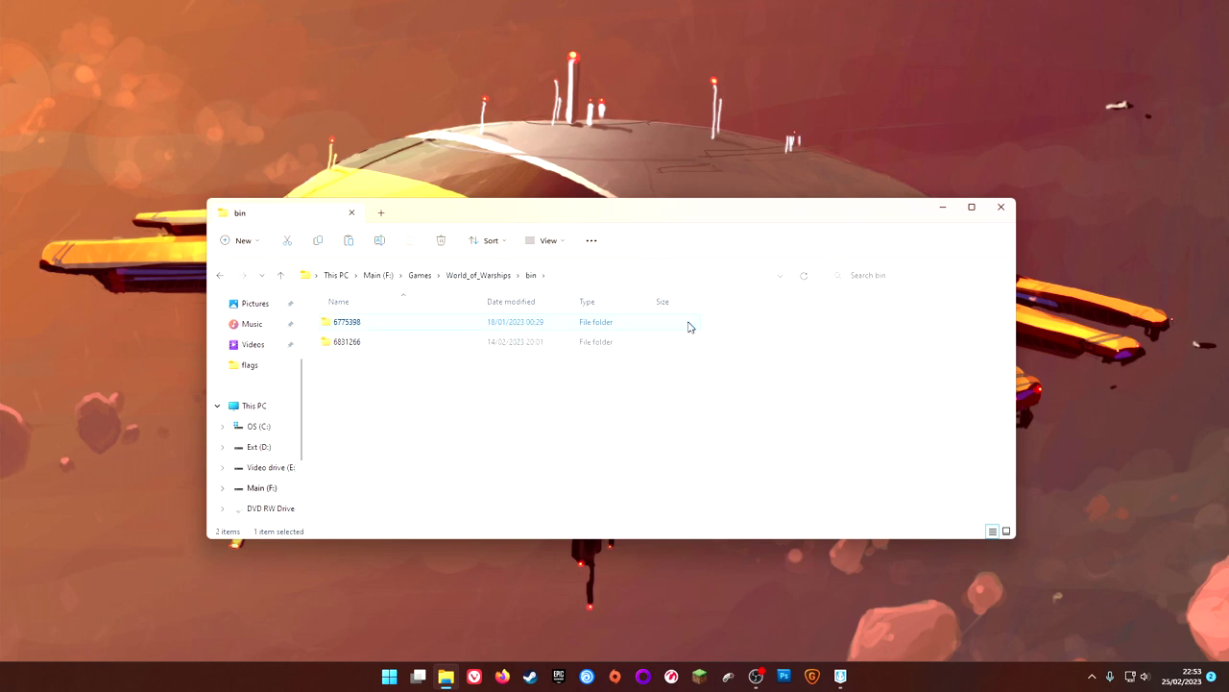
# - Open the mod flags folder at 6831266\res_mods\content\gameplay\common\flags
pyautogui.click(514, 343)
pyautogui.doubleClick(341, 348)
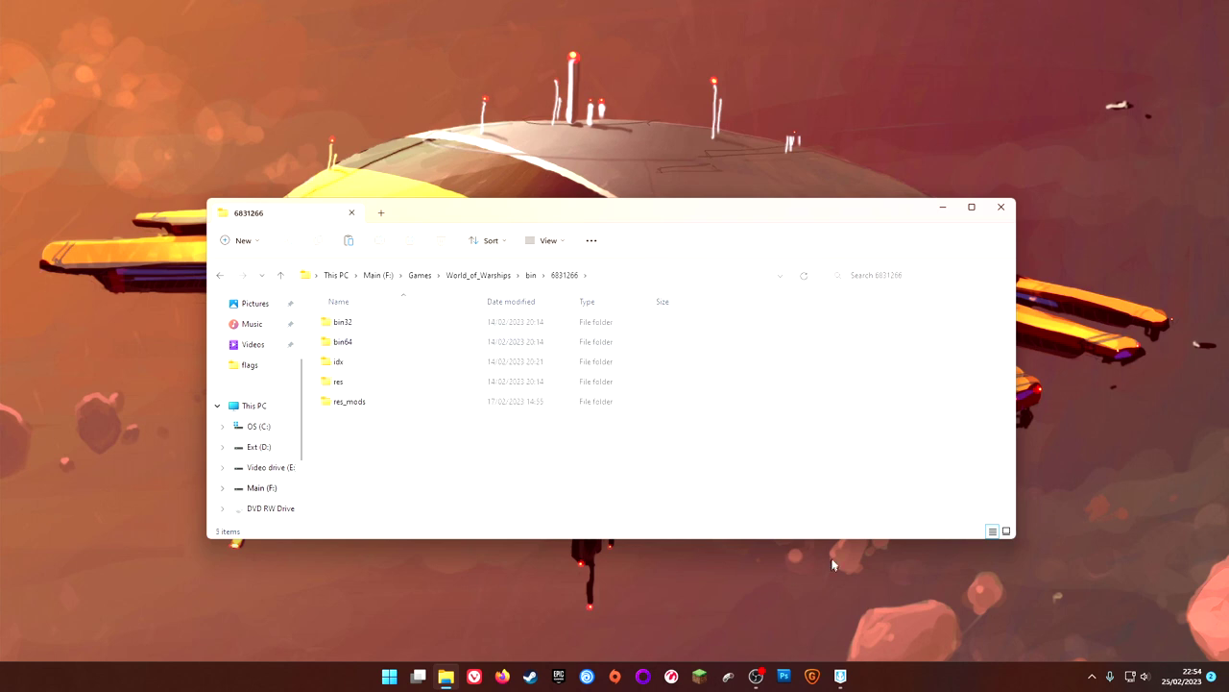
pyautogui.doubleClick(437, 405)
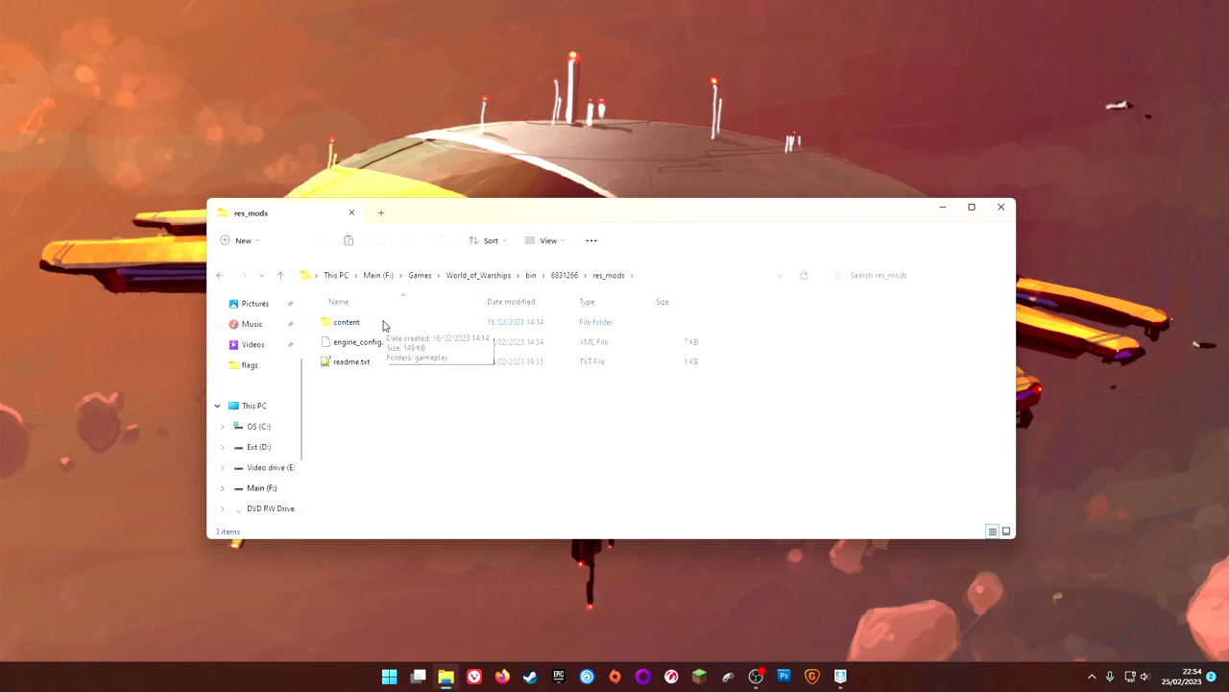
pyautogui.doubleClick(529, 331)
pyautogui.doubleClick(610, 328)
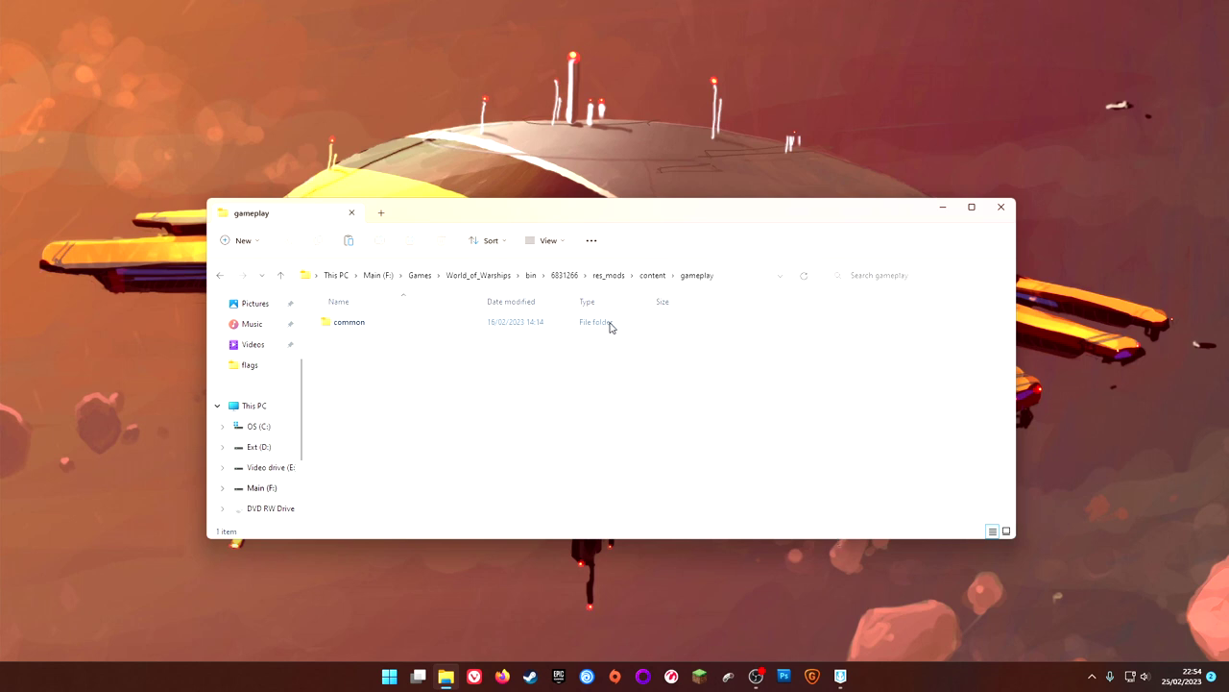
pyautogui.doubleClick(580, 325)
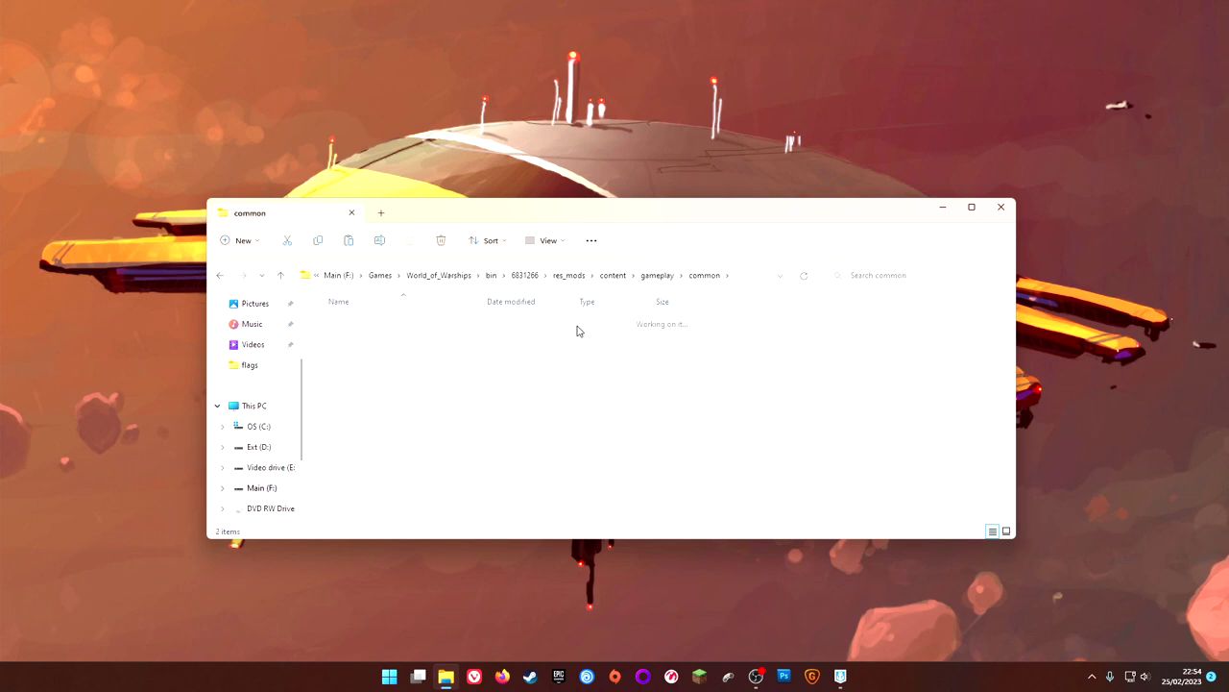
pyautogui.doubleClick(576, 330)
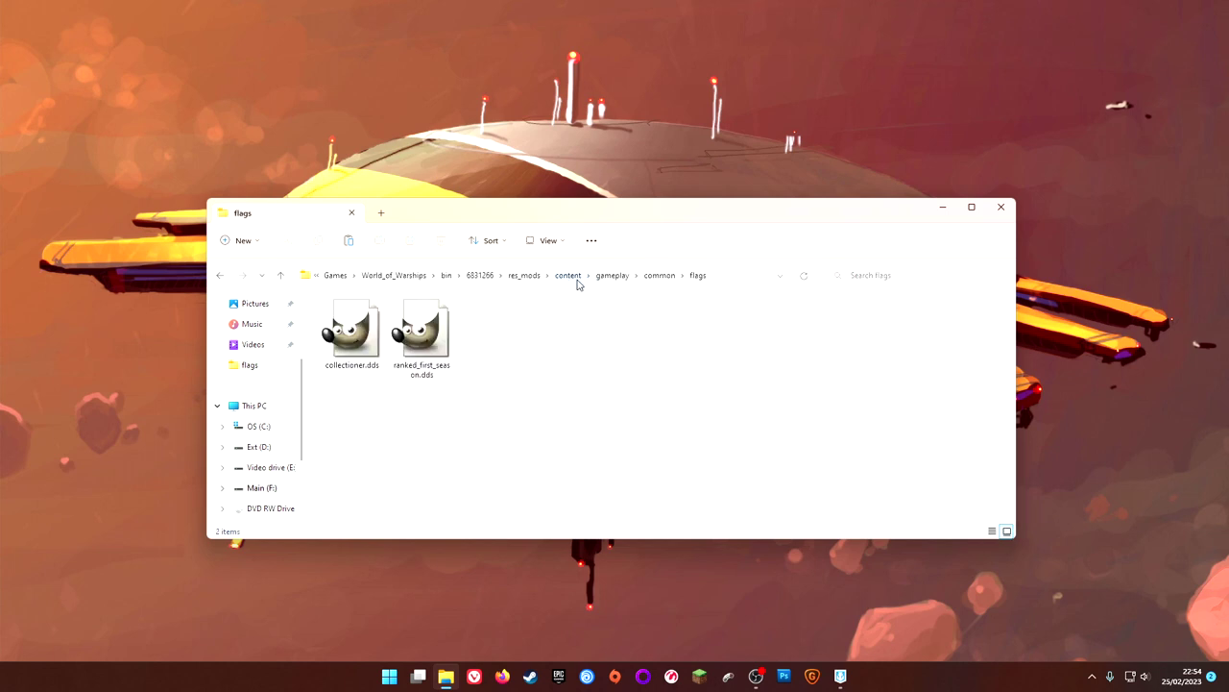
# - Bring up the context options for the mod flags folder
pyautogui.rightClick(554, 383)
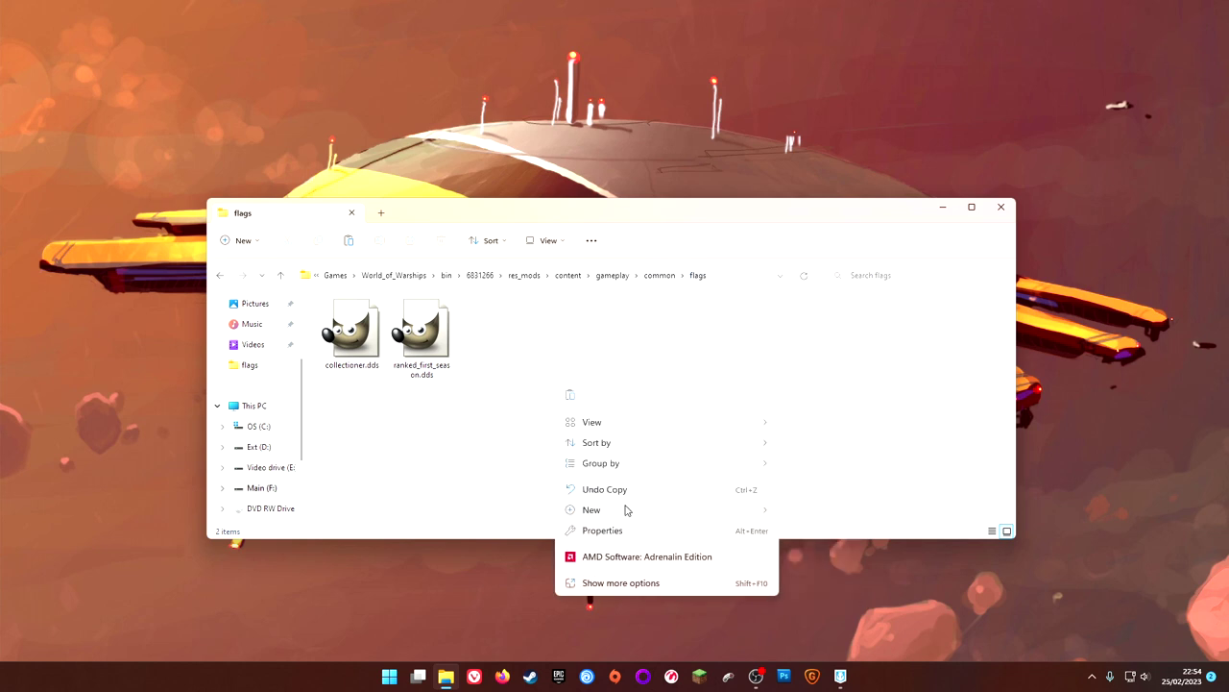